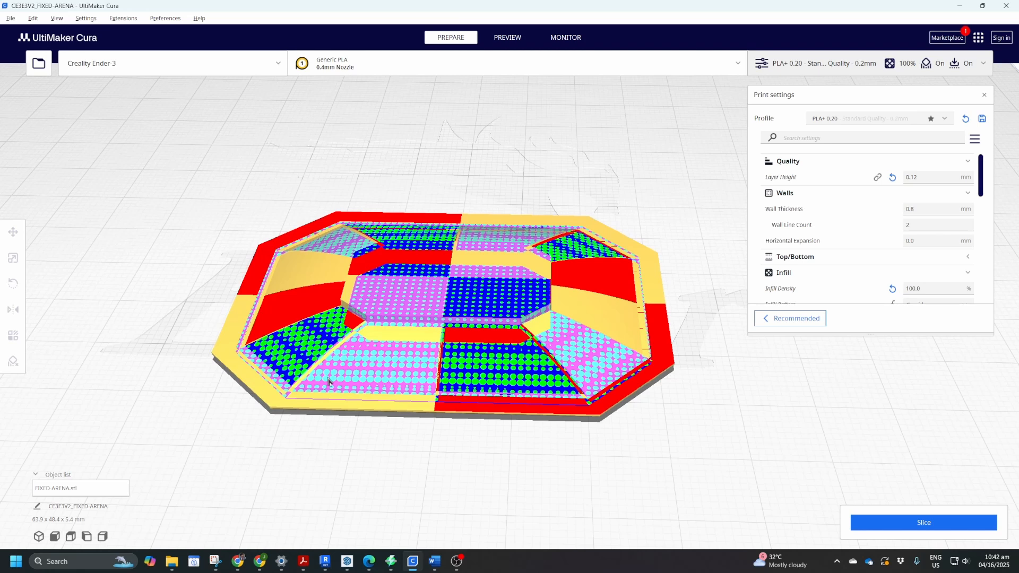
# Examine the highlighted faces of the arena model from several sides and at a low angle.
pyautogui.moveTo(450, 360); pyautogui.dragTo(336, 253, button='right')
pyautogui.moveTo(499, 282); pyautogui.dragTo(471, 308, button='right')
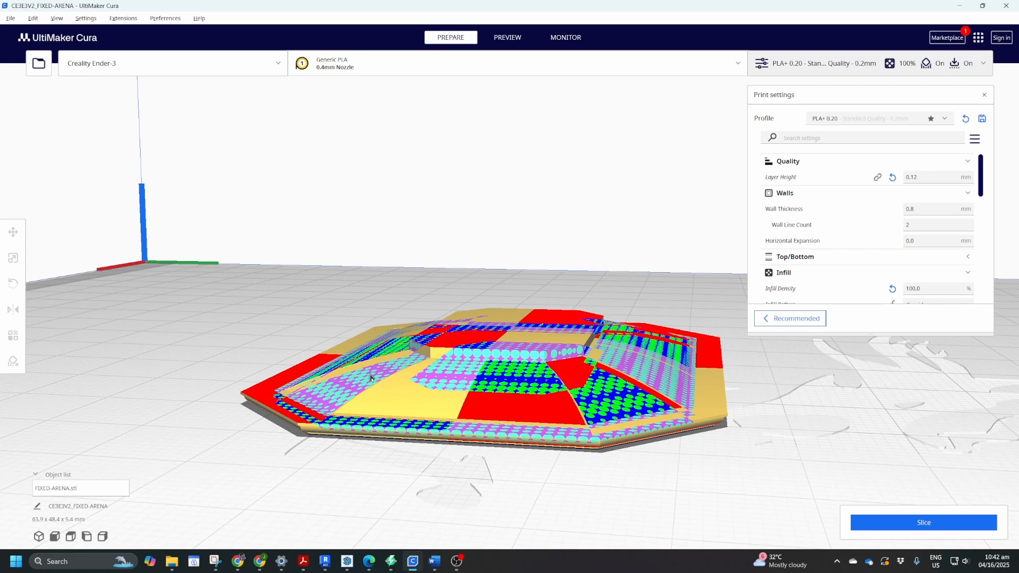
pyautogui.moveTo(449, 357); pyautogui.dragTo(437, 344, button='right')
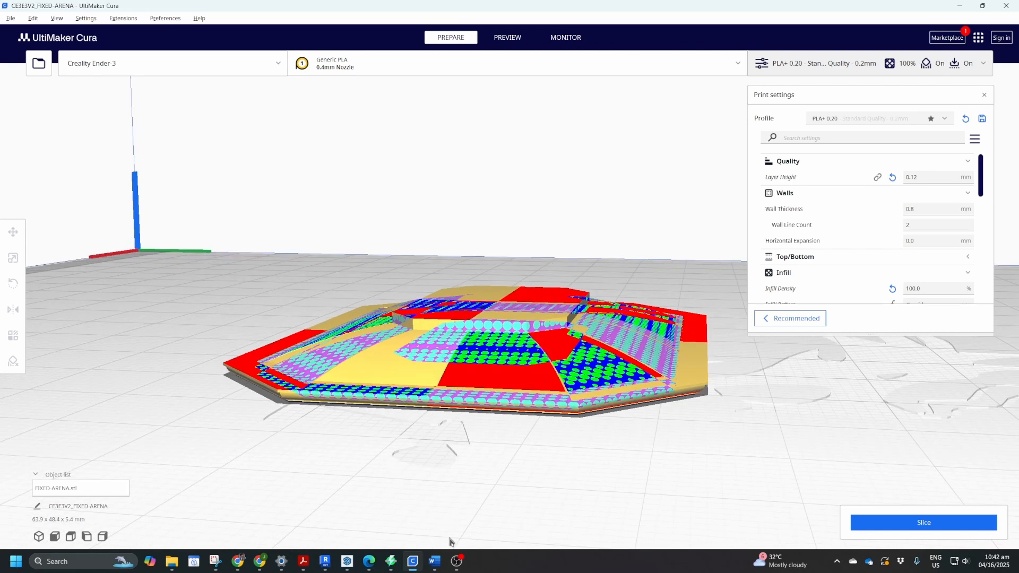
# Switch to the 3D MODEL TO PRINT.skp file in SketchUp and bring the house's front entrance closer.
pyautogui.moveTo(347, 561)
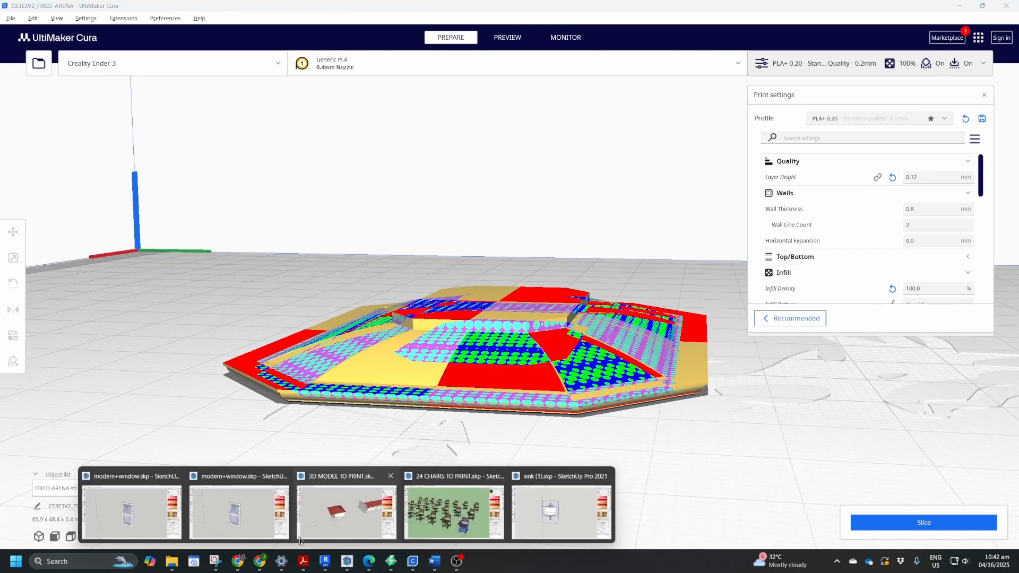
pyautogui.click(339, 513)
pyautogui.scroll(5, 371, 336)
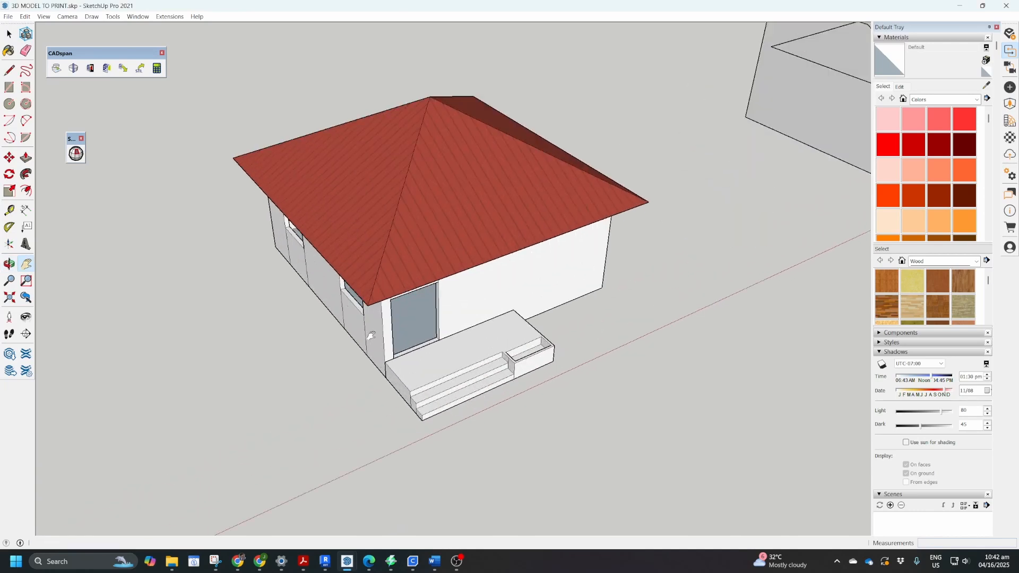
pyautogui.scroll(1, 372, 335)
pyautogui.scroll(-1, 398, 326)
pyautogui.scroll(3, 396, 308)
pyautogui.scroll(-2, 446, 349)
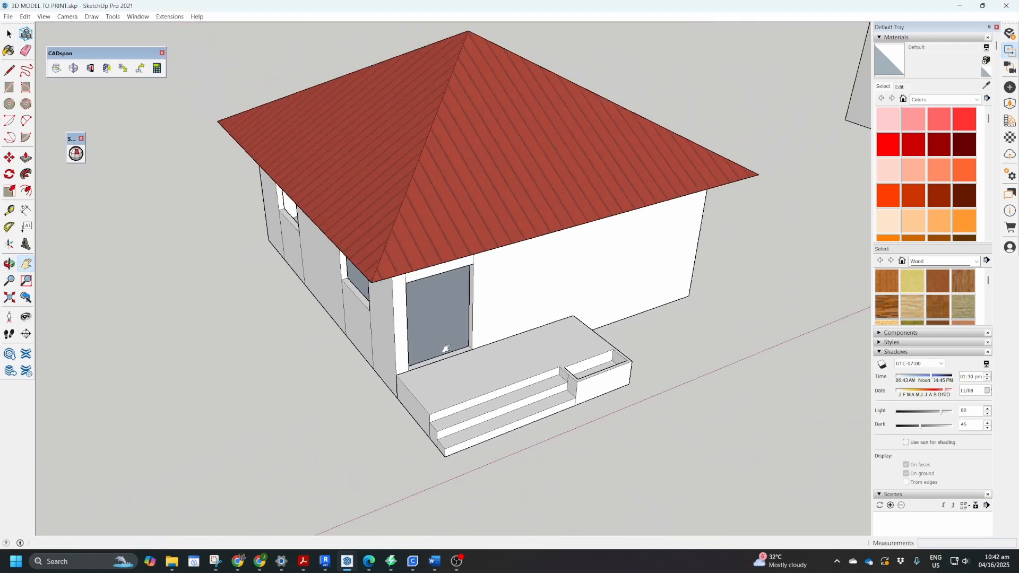
# Open the house walls group and the entrance stairs group nested inside it for editing.
pyautogui.press('space')
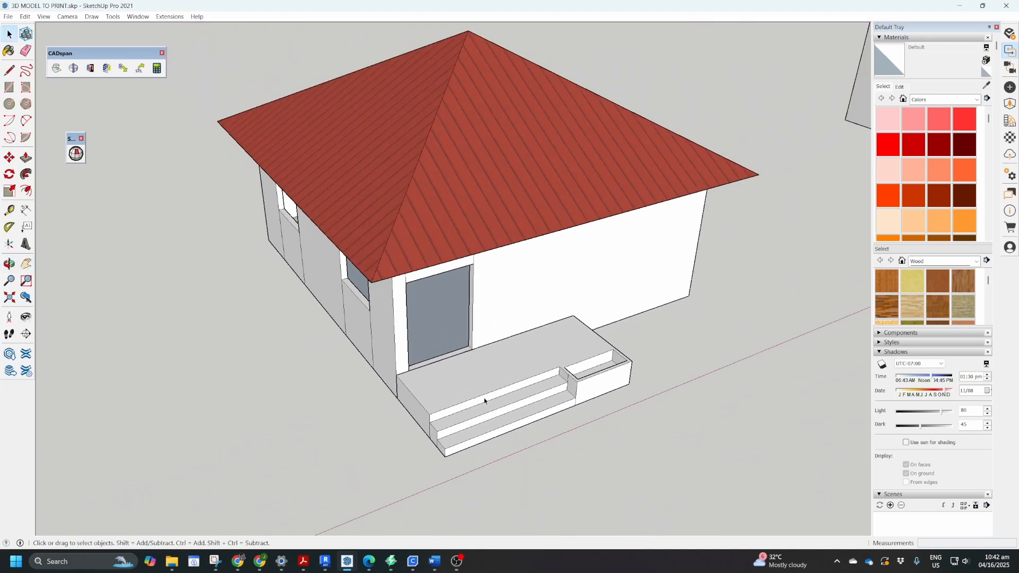
pyautogui.click(473, 391)
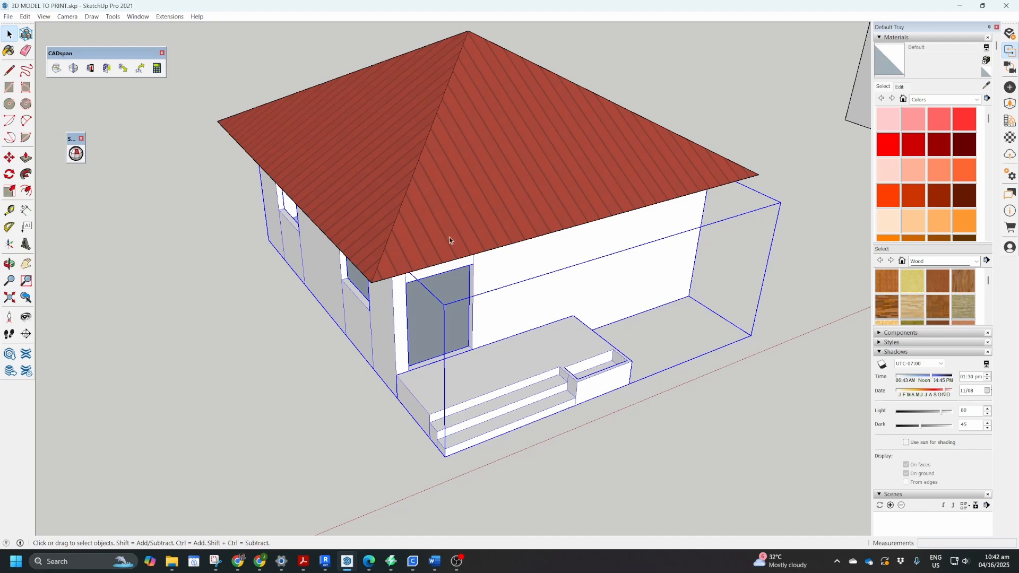
pyautogui.doubleClick(493, 387)
pyautogui.click(492, 387)
pyautogui.scroll(4, 493, 387)
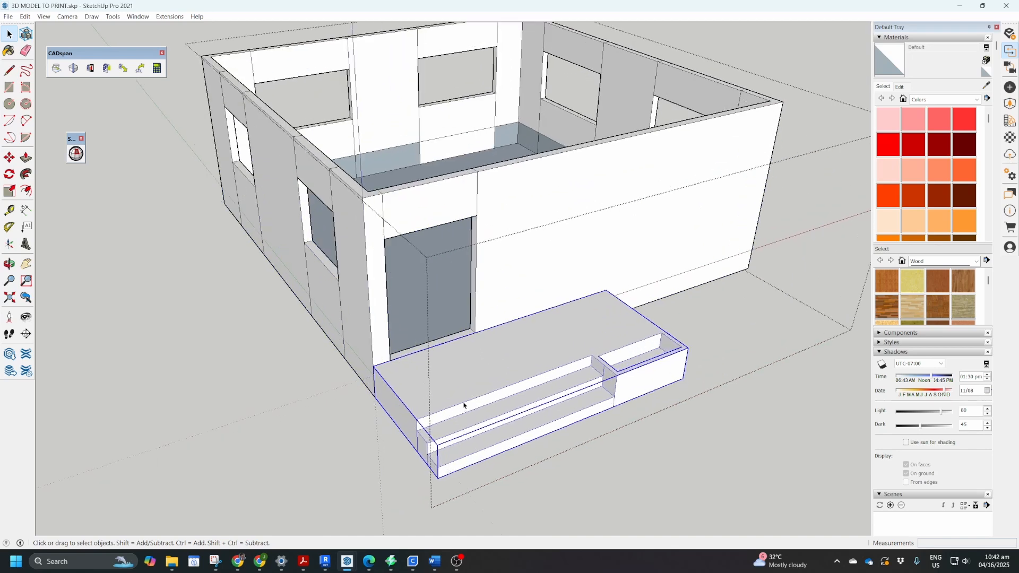
pyautogui.doubleClick(497, 387)
pyautogui.moveTo(487, 382)
pyautogui.mouseDown(button='middle')
pyautogui.moveTo(537, 332)
pyautogui.moveTo(480, 371)
pyautogui.mouseUp(button='middle')
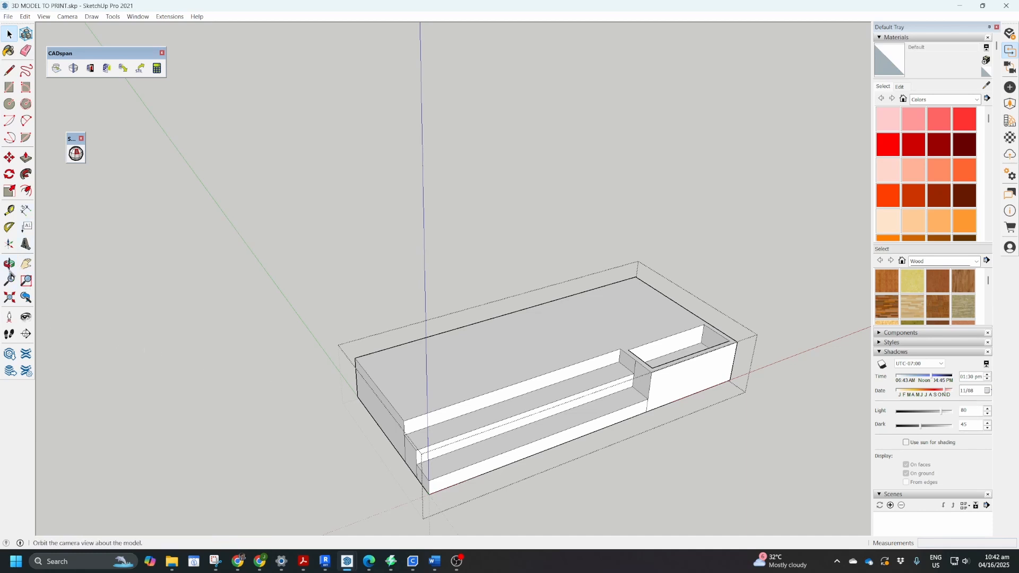
# Place a section plane across the entrance stairs, parallel to their end face, keeping the default name and symbol.
pyautogui.click(28, 338)
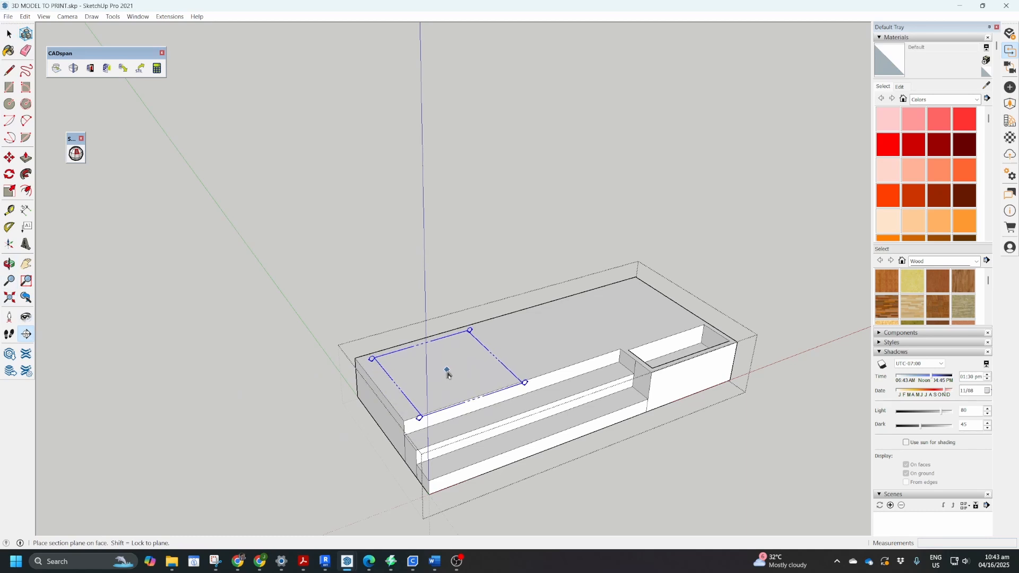
pyautogui.click(478, 381)
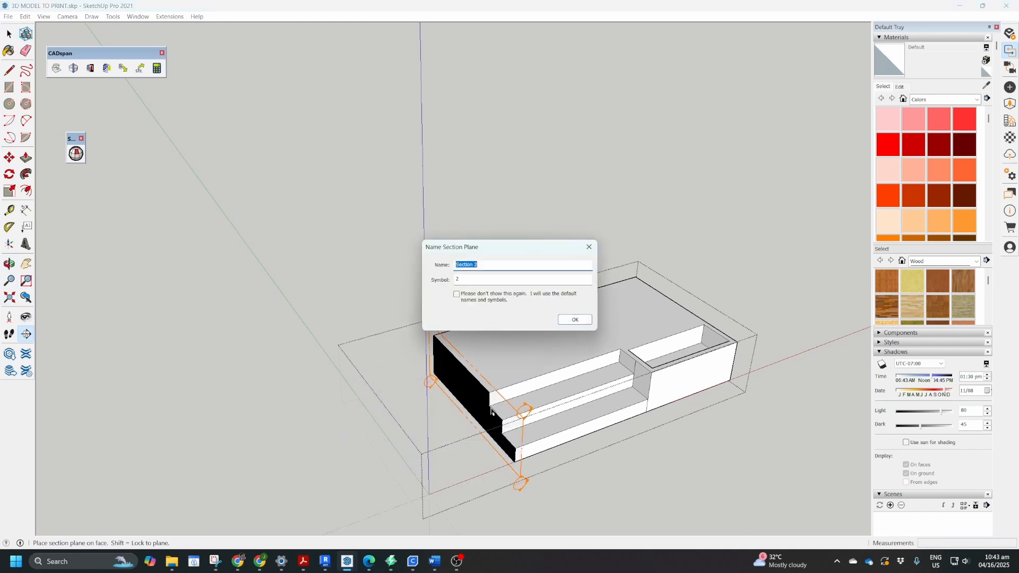
pyautogui.click(575, 319)
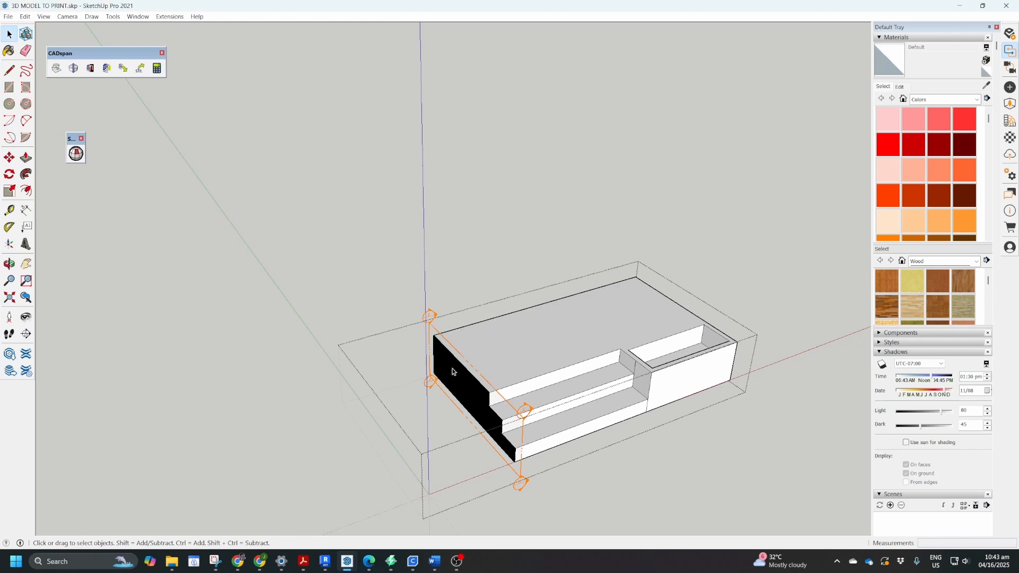
# Slide the section plane along the length of the entrance stairs to check their inside, and deselect it.
pyautogui.click(514, 410)
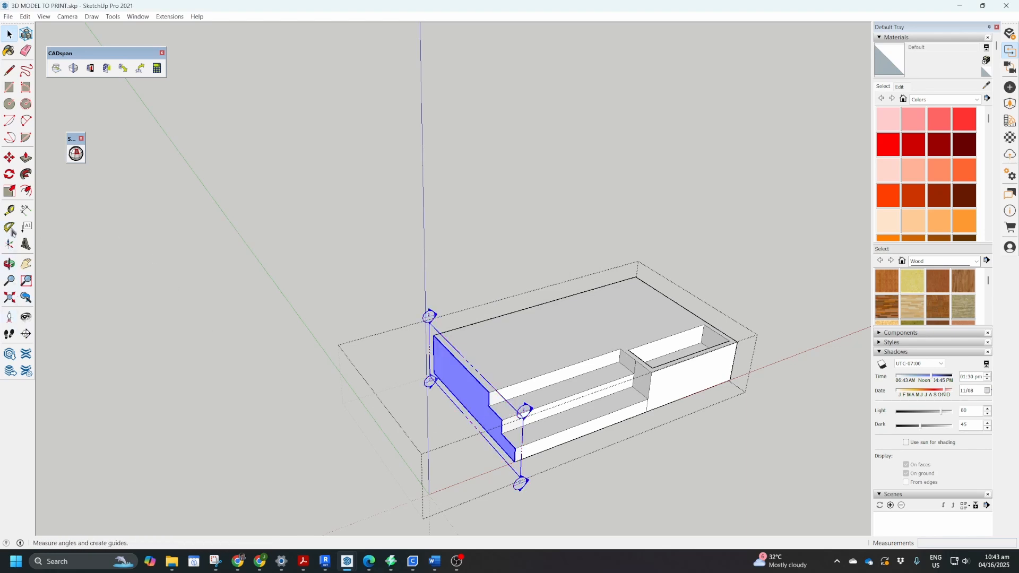
pyautogui.click(9, 157)
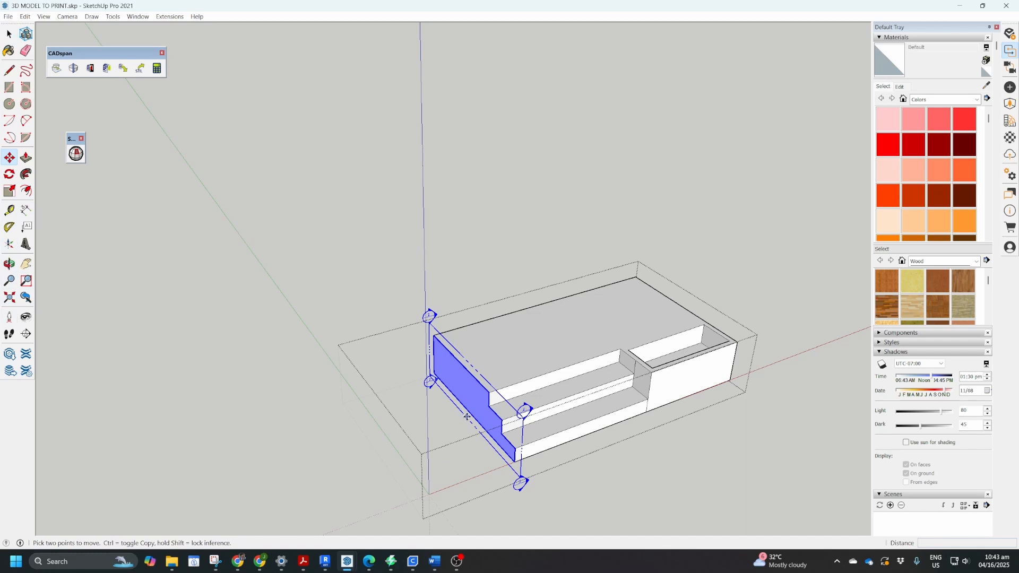
pyautogui.click(467, 416)
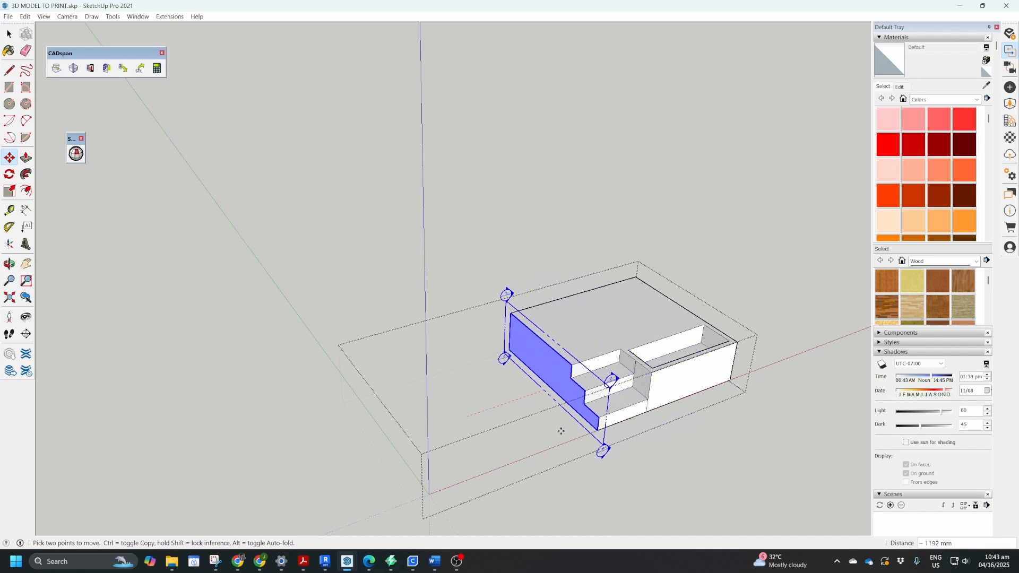
pyautogui.click(479, 450)
pyautogui.hotkey('ctrl', 't')
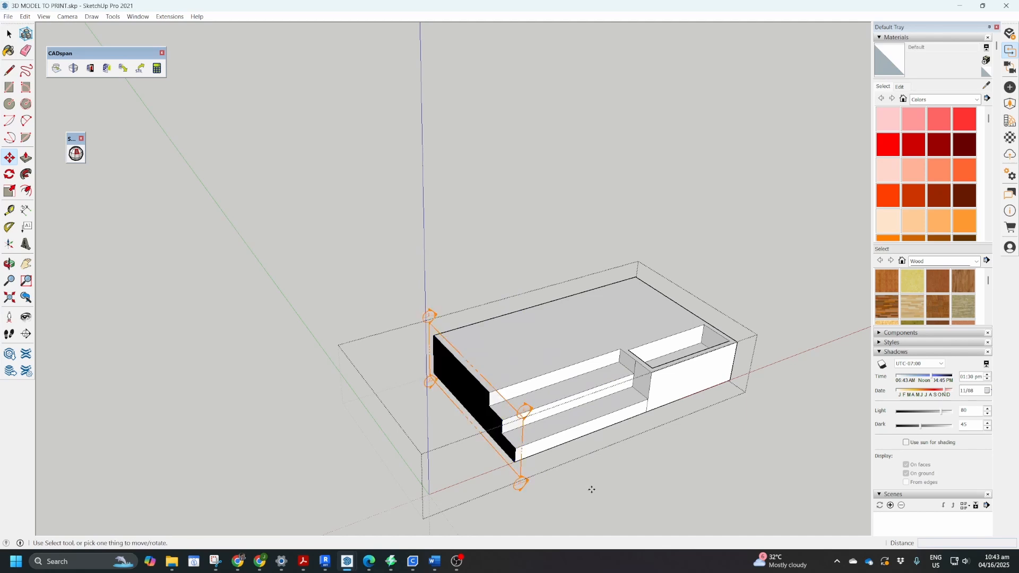
# Delete the section plane from the entrance stairs.
pyautogui.press('space')
pyautogui.click(520, 478)
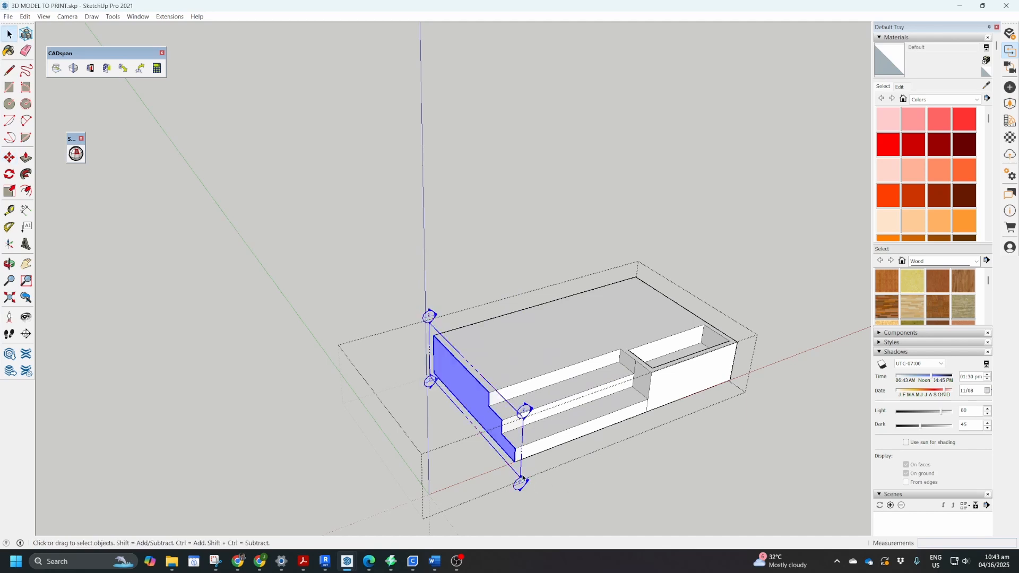
pyautogui.press('Delete')
# Leave the entrance stairs group and hide it within the house walls group.
pyautogui.click(662, 470)
pyautogui.moveTo(444, 336); pyautogui.dragTo(392, 335, button='middle')
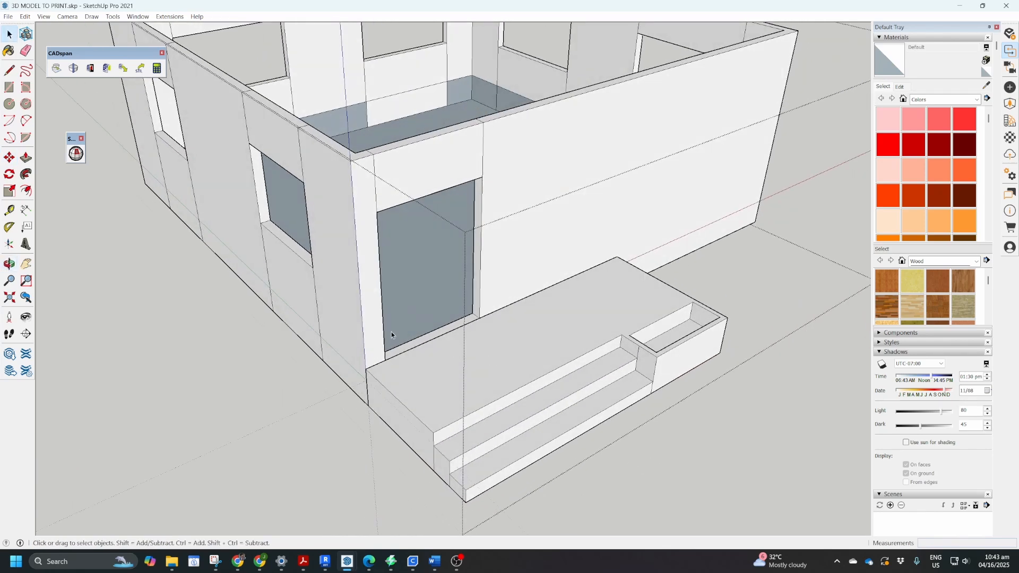
pyautogui.scroll(-3, 359, 310)
pyautogui.click(444, 339)
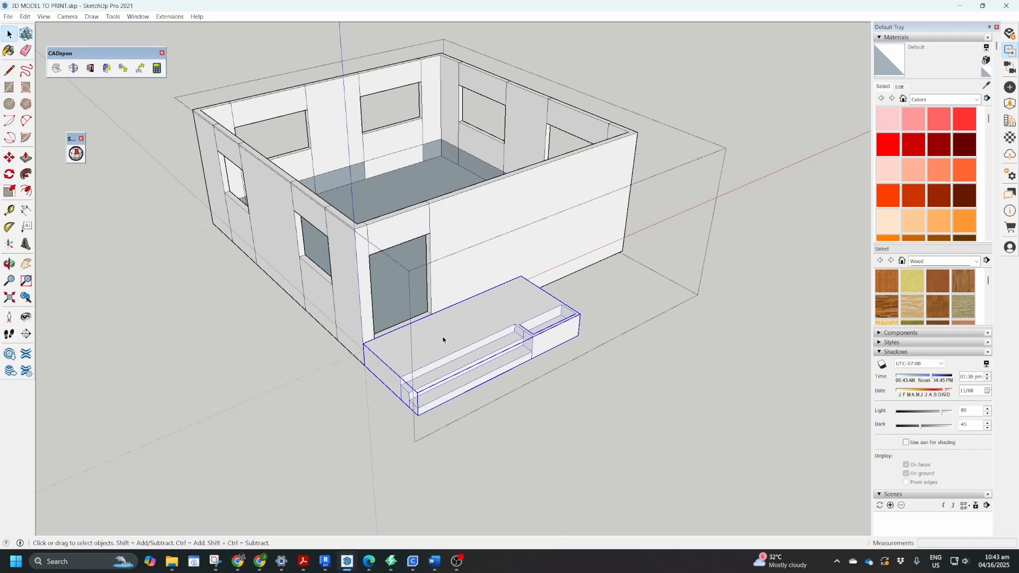
pyautogui.rightClick(443, 337)
pyautogui.click(466, 357)
pyautogui.scroll(-2, 453, 370)
pyautogui.scroll(-1, 454, 370)
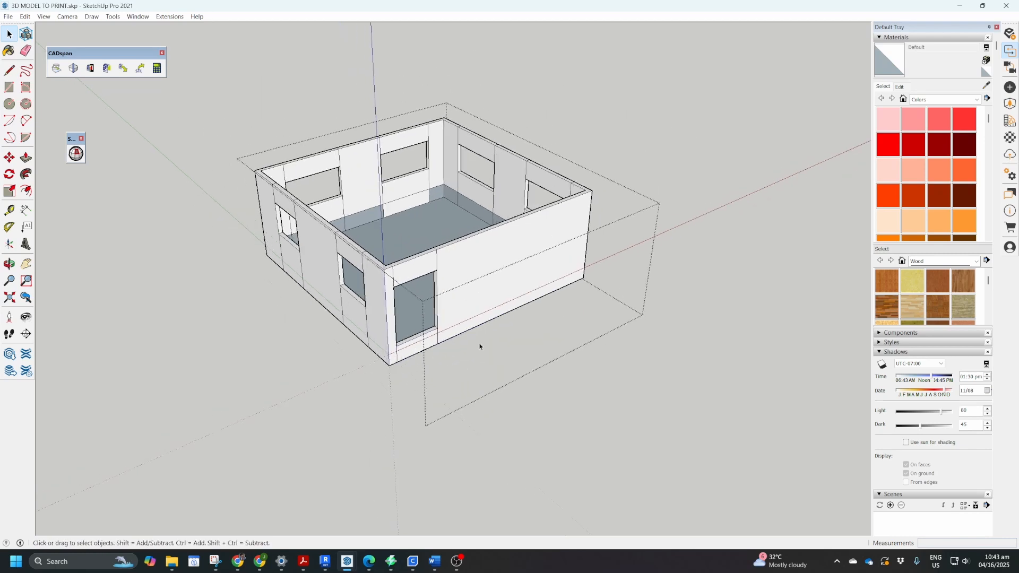
# Place a section plane parallel to the house's side wall with two windows, keeping the default name and symbol.
pyautogui.click(25, 334)
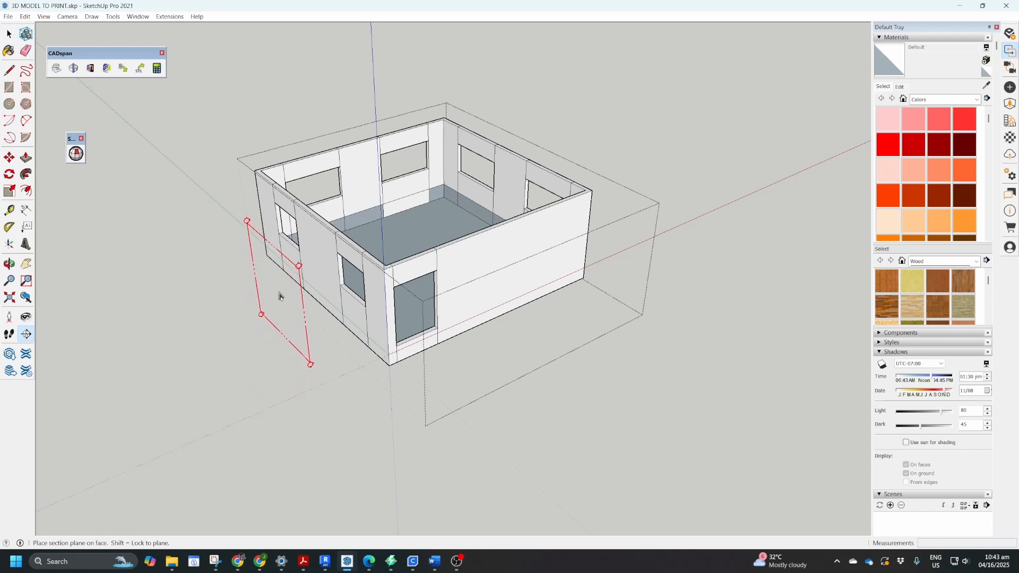
pyautogui.click(326, 309)
pyautogui.click(575, 319)
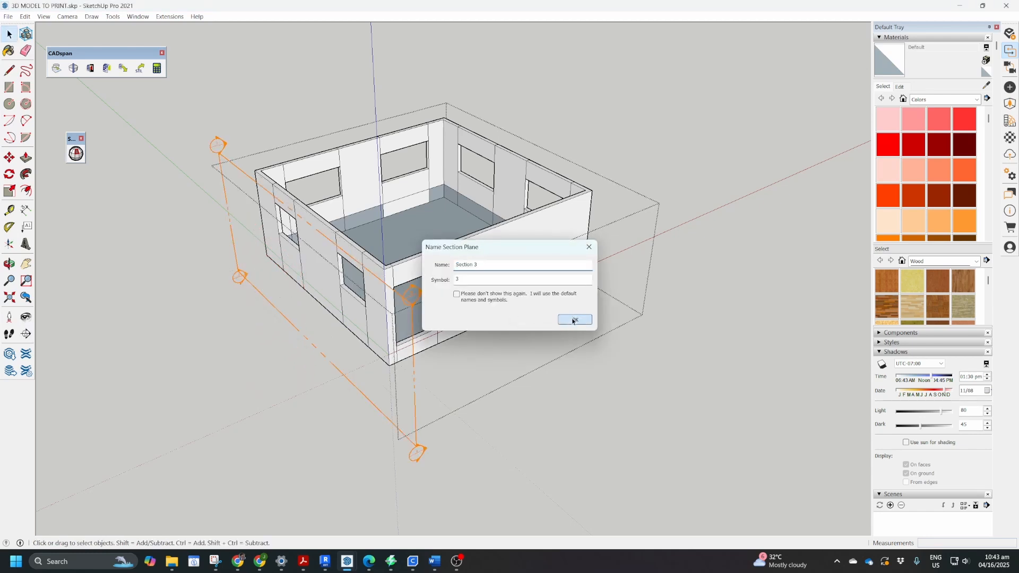
# Move the section plane perpendicular to the house's side wall to inspect the walls, and delete the plane.
pyautogui.click(331, 364)
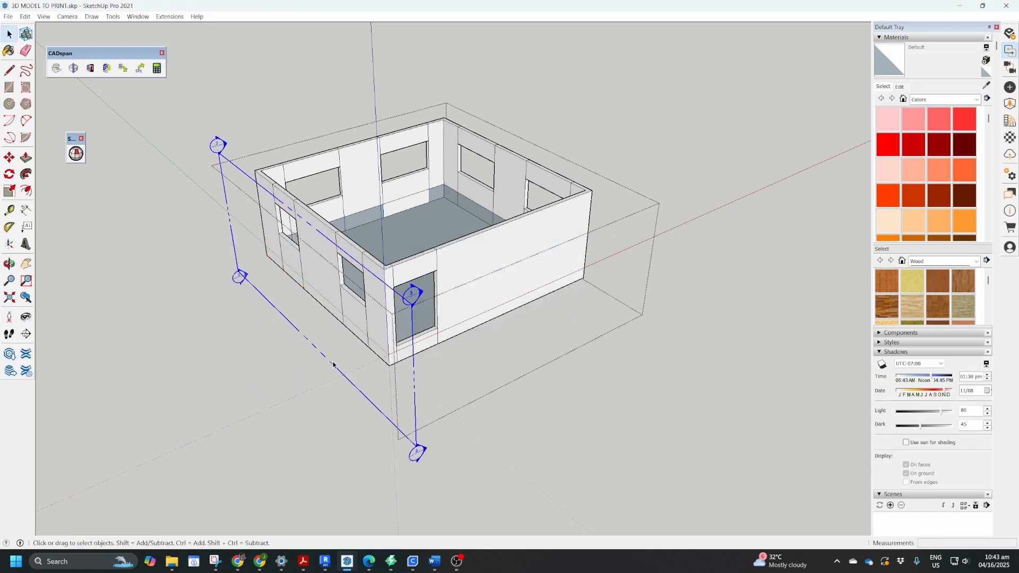
pyautogui.press('m')
pyautogui.click(334, 365)
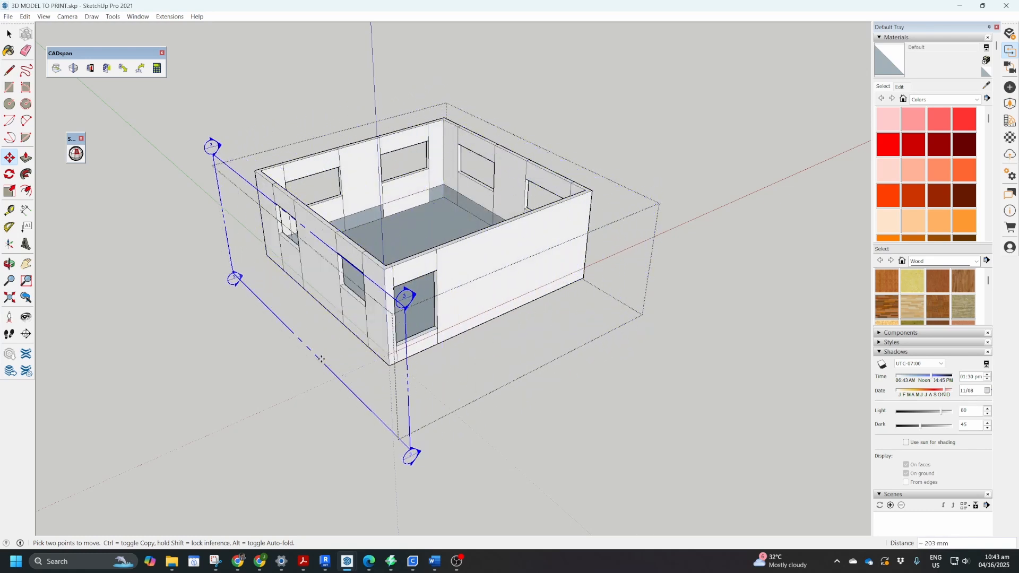
pyautogui.click(322, 360)
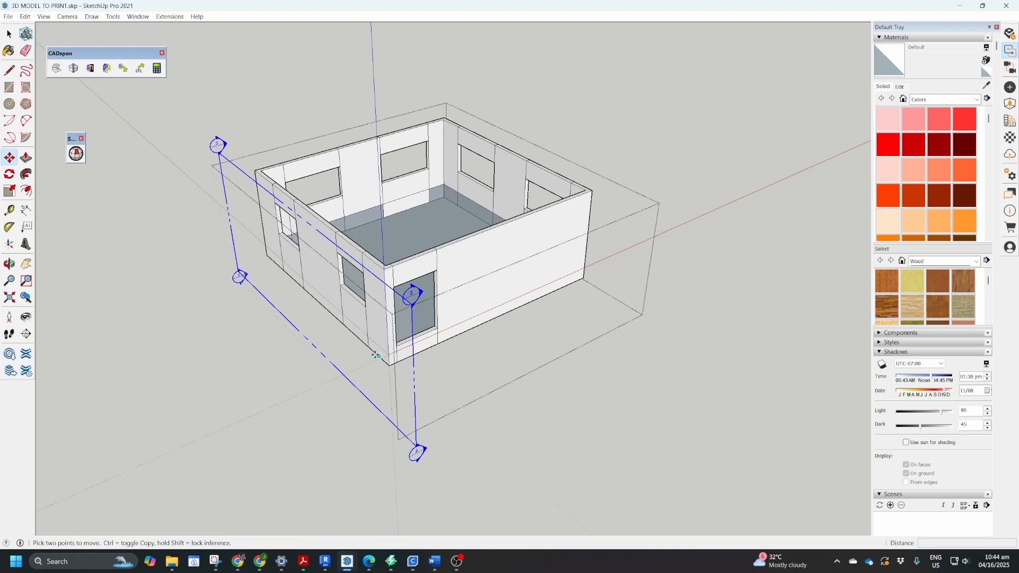
pyautogui.press('space')
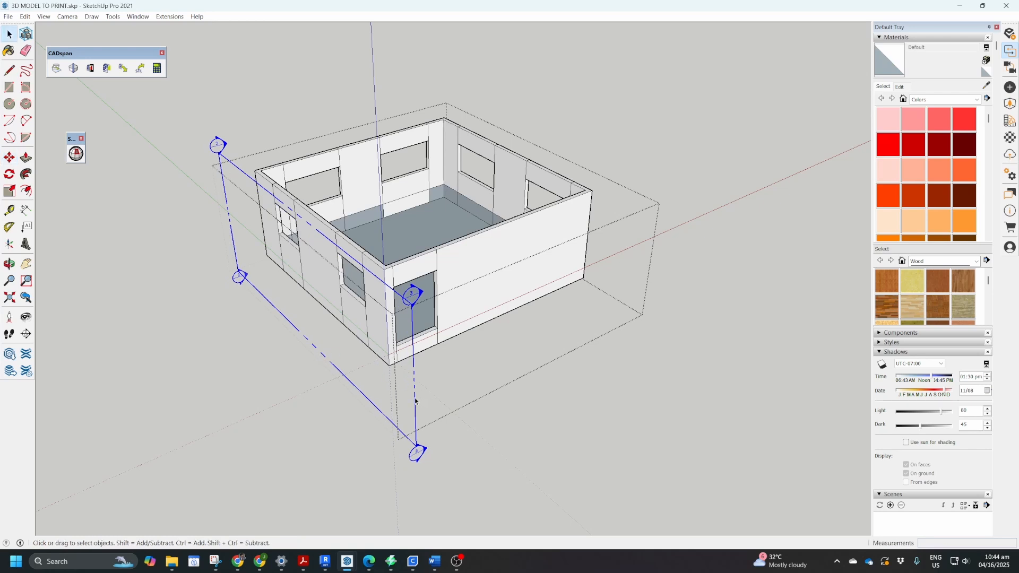
pyautogui.press('Delete')
# Delete the back wall's inner faces at the corner, below the window nearest that corner, and between the two windows.
pyautogui.scroll(2, 346, 278)
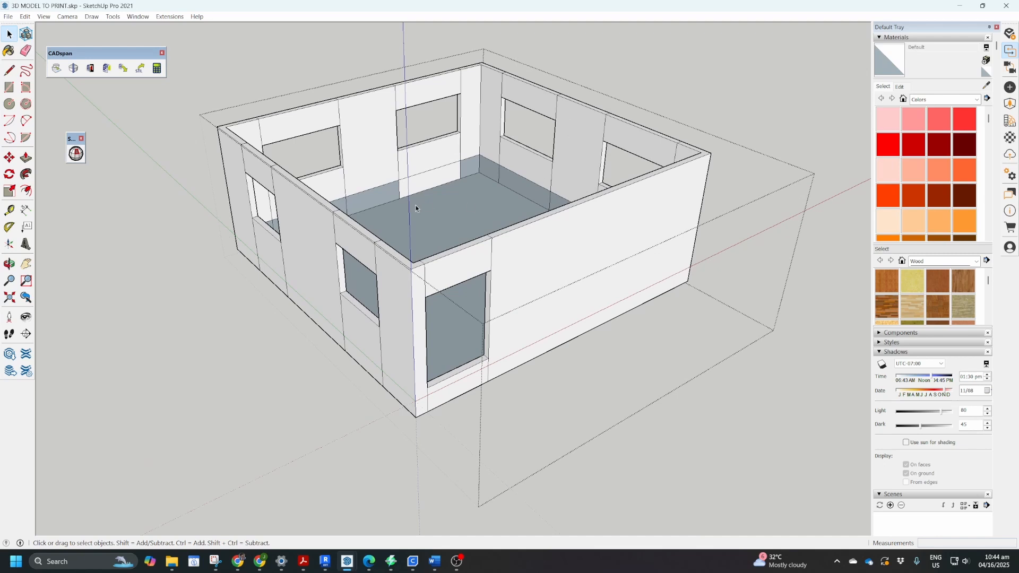
pyautogui.moveTo(452, 212); pyautogui.dragTo(53, 292, button='middle')
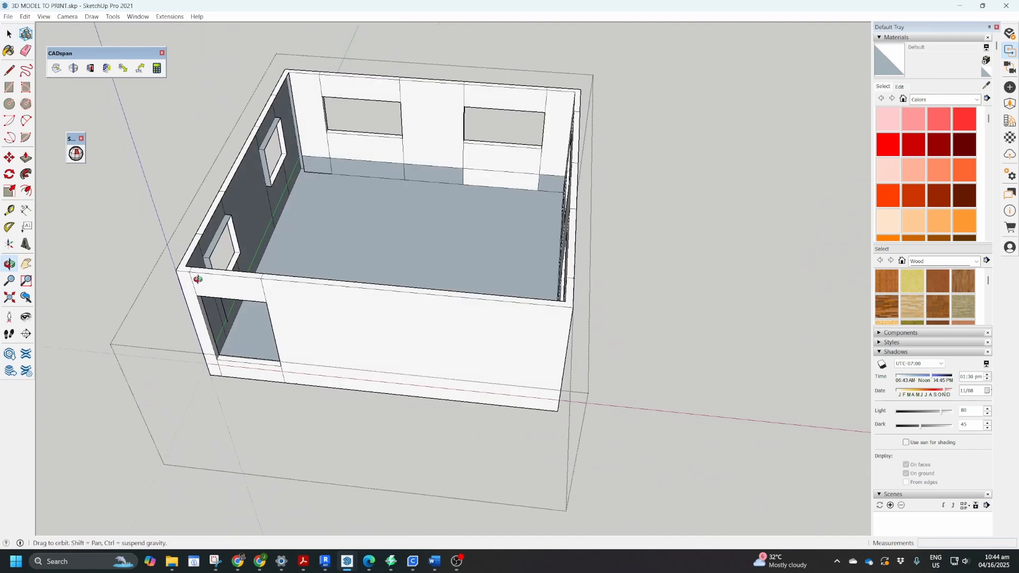
pyautogui.scroll(3, 337, 139)
pyautogui.scroll(3, 337, 140)
pyautogui.scroll(-2, 318, 187)
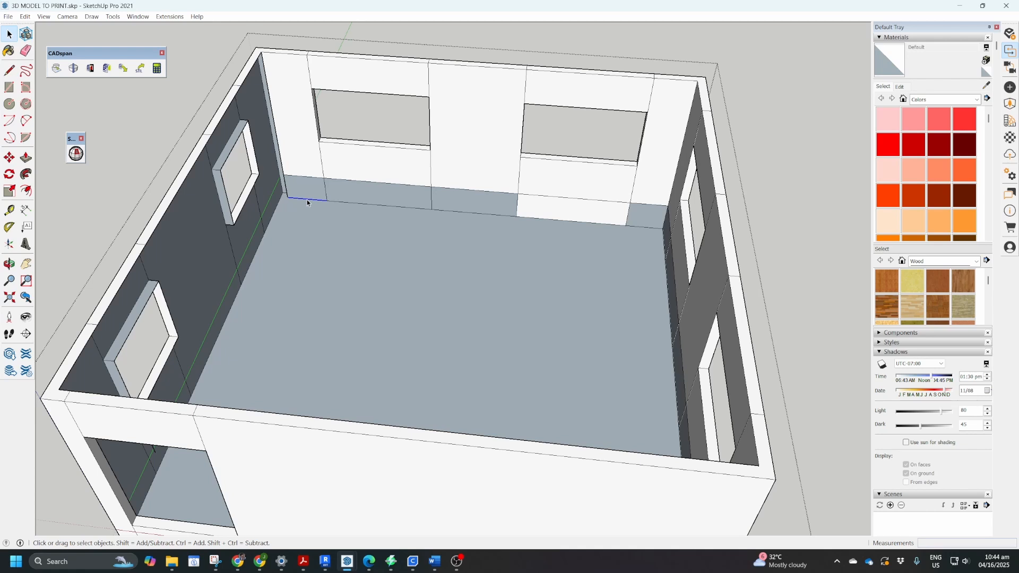
pyautogui.moveTo(306, 200); pyautogui.dragTo(258, 212, button='middle')
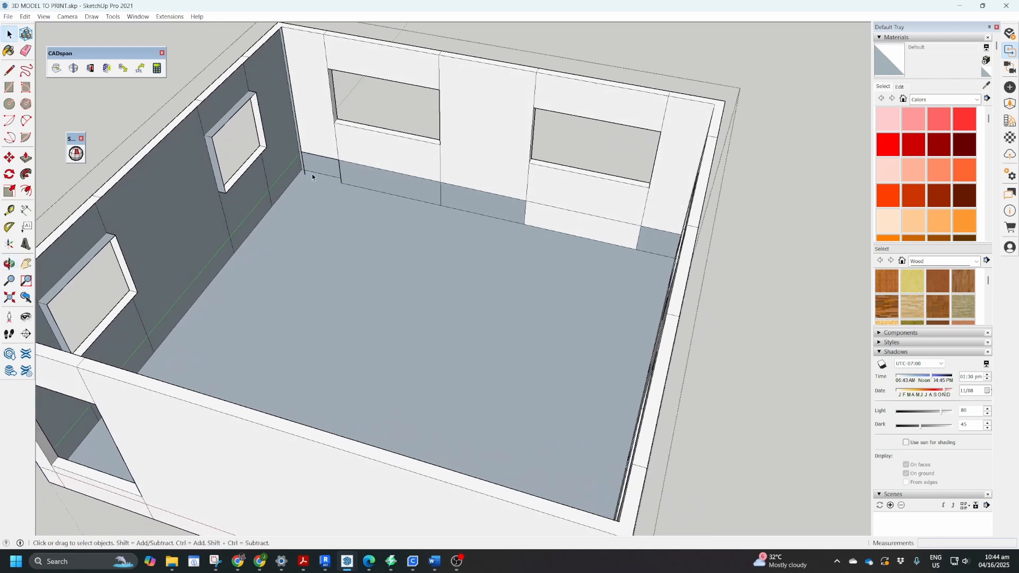
pyautogui.click(299, 144)
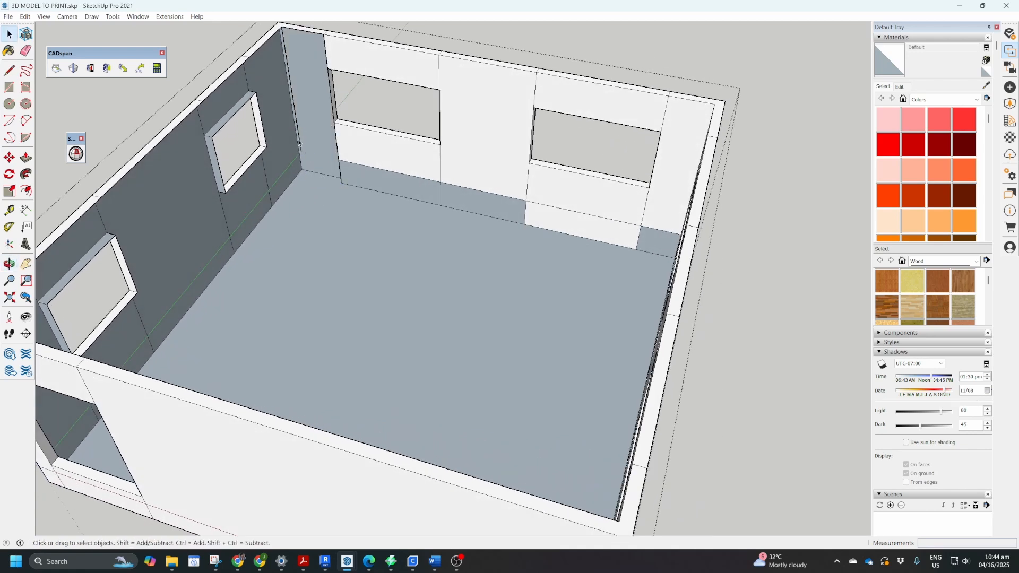
pyautogui.click(344, 164)
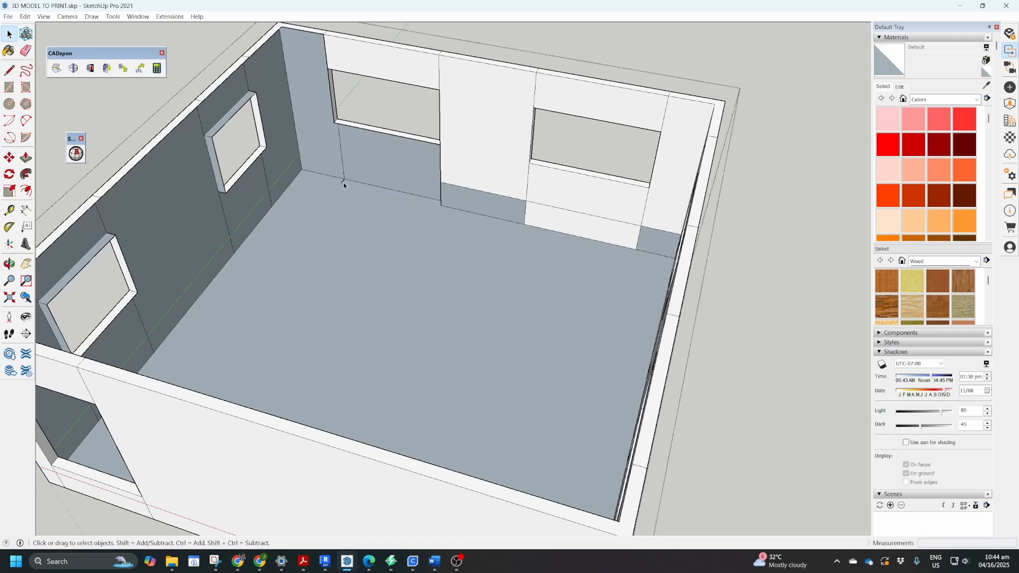
pyautogui.click(455, 207)
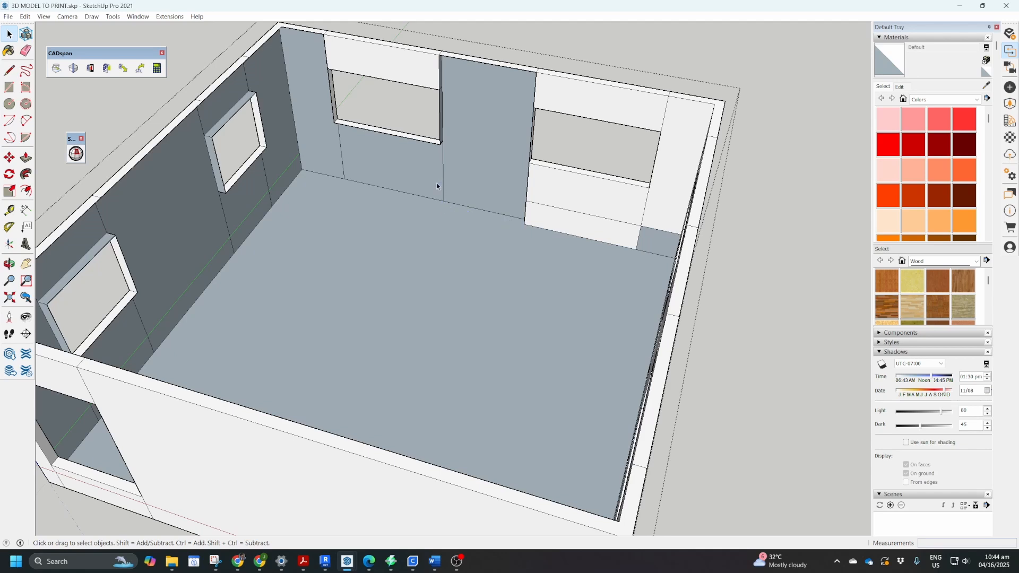
# Select the leftover narrow vertical face piece beside the back wall's first window, at the edge of the section between the two windows.
pyautogui.click(439, 74)
pyautogui.moveTo(439, 74); pyautogui.dragTo(336, 92, button='middle')
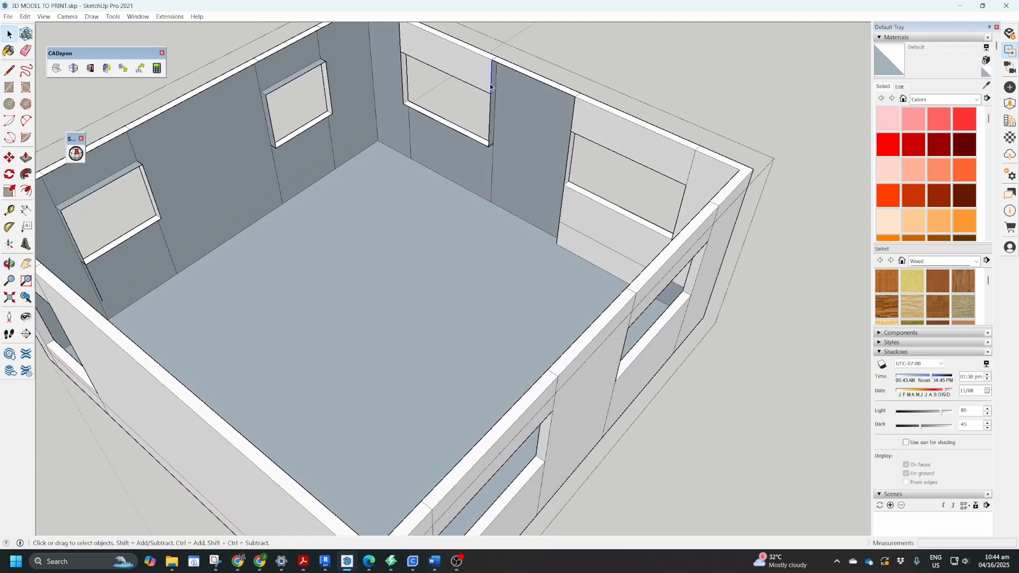
pyautogui.scroll(4, 492, 75)
pyautogui.scroll(-3, 496, 78)
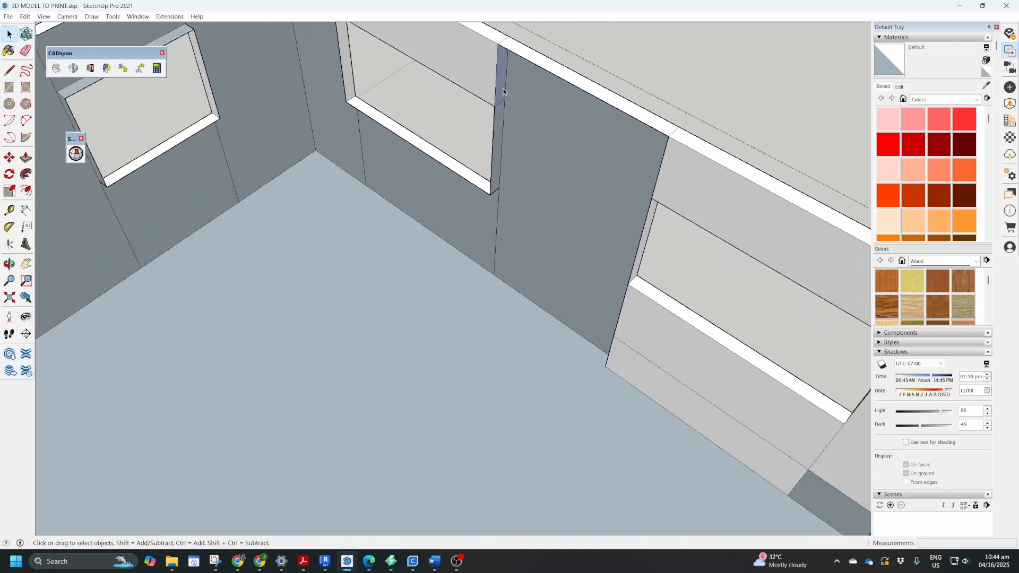
pyautogui.click(504, 98)
pyautogui.scroll(-6, 495, 94)
pyautogui.moveTo(492, 96); pyautogui.dragTo(594, 86, button='middle')
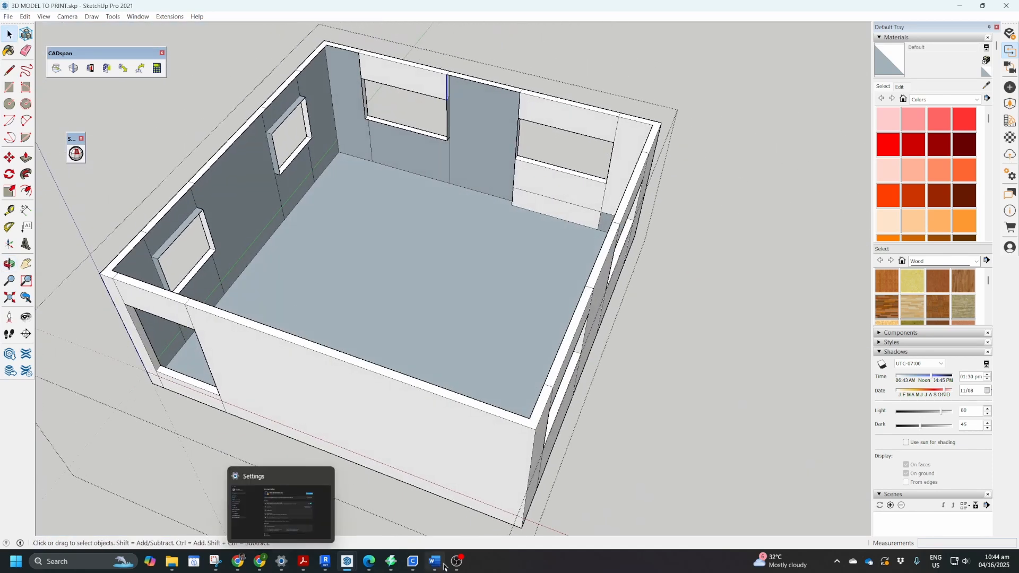
# Switch to UltiMaker Cura to view the FIXED-ARENA model, and return to the house model in SketchUp.
pyautogui.click(420, 501)
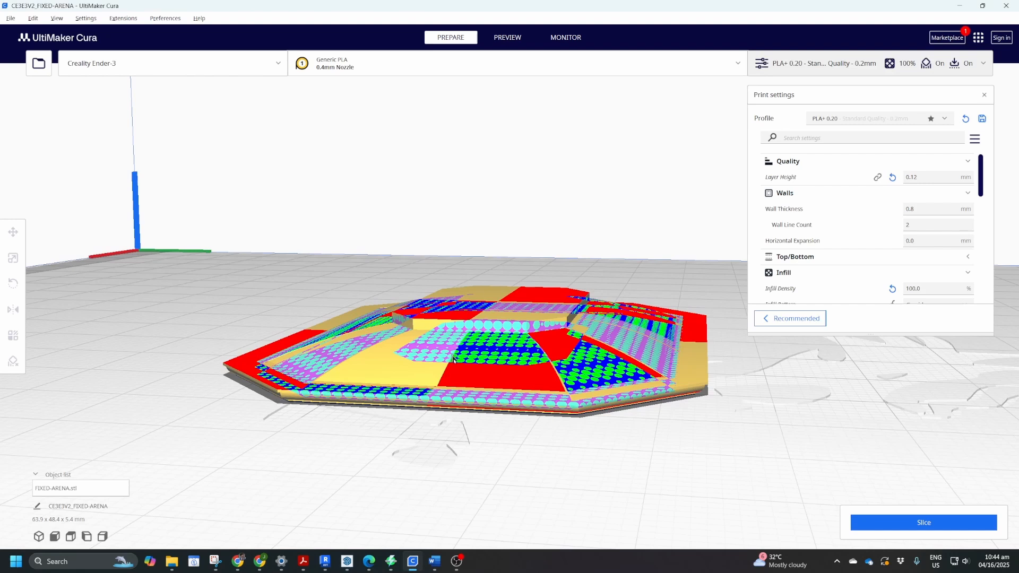
pyautogui.moveTo(452, 357); pyautogui.dragTo(403, 366, button='middle')
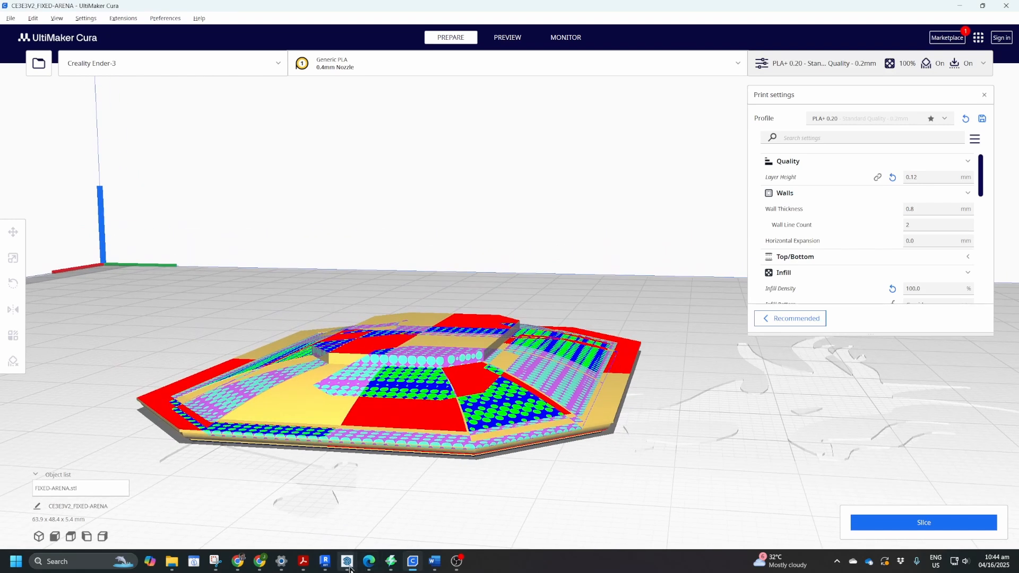
pyautogui.moveTo(347, 561)
pyautogui.click(365, 523)
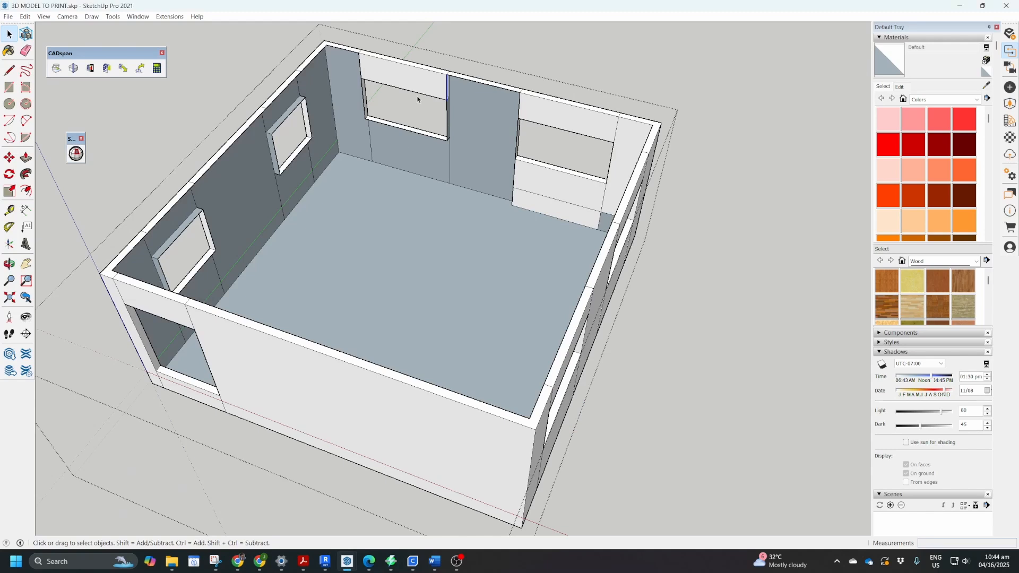
# Delete the back wall's inner faces above both windows, and those beside and directly below the second window.
pyautogui.press('Delete')
pyautogui.click(360, 71)
pyautogui.press('Delete')
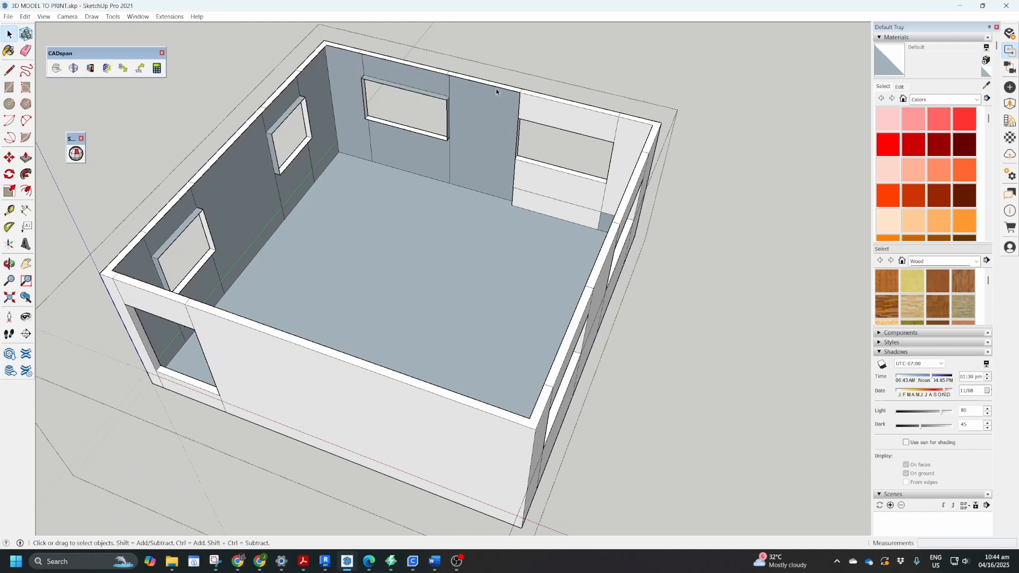
pyautogui.click(520, 111)
pyautogui.press('Delete')
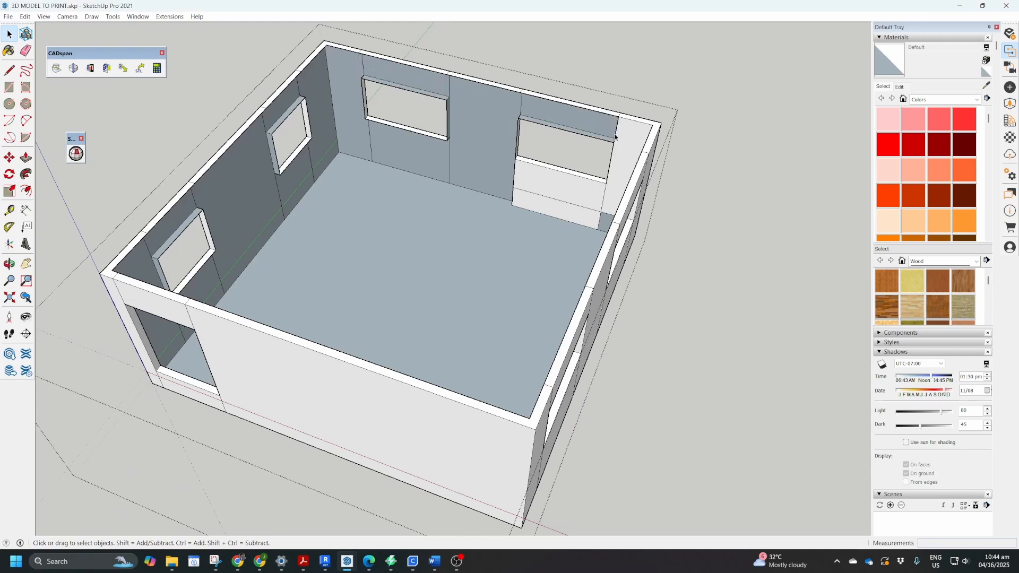
pyautogui.click(613, 177)
pyautogui.press('Delete')
# Delete the inner base strip below the back wall's second window together with its leftover edges along the floor.
pyautogui.scroll(4, 603, 202)
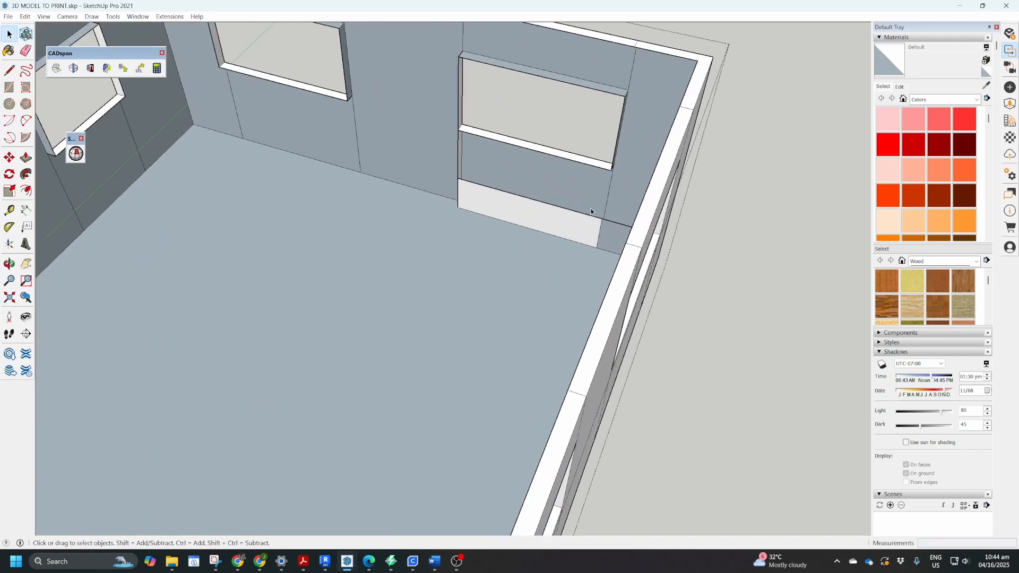
pyautogui.click(589, 218)
pyautogui.press('Delete')
pyautogui.click(459, 199)
pyautogui.press('Delete')
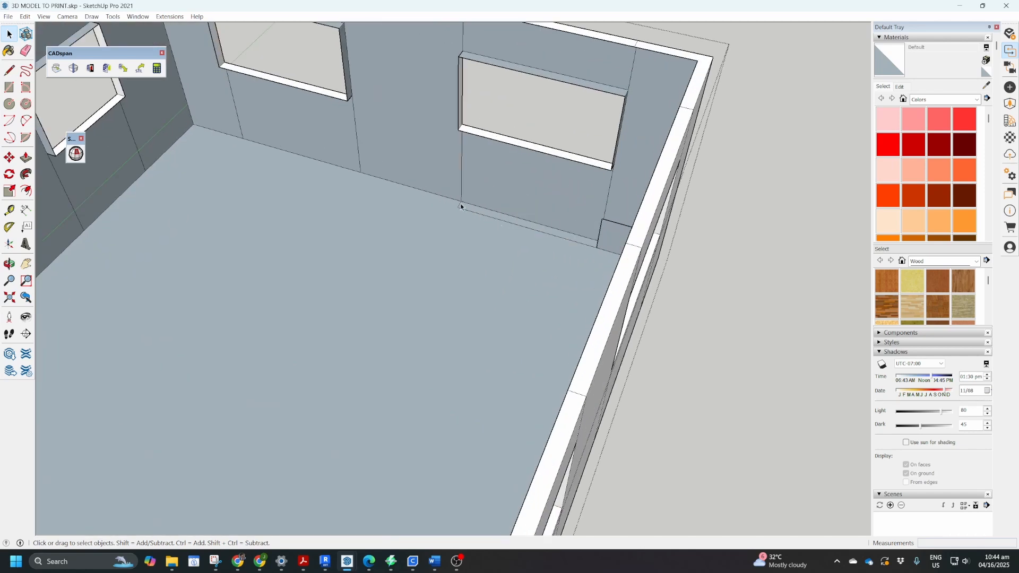
pyautogui.click(461, 211)
pyautogui.press('Delete')
# Delete the leftover base piece at the back wall's far corner and the adjoining side wall's inner faces next to that corner.
pyautogui.moveTo(460, 208); pyautogui.dragTo(585, 185, button='middle')
pyautogui.click(552, 148)
pyautogui.press('Delete')
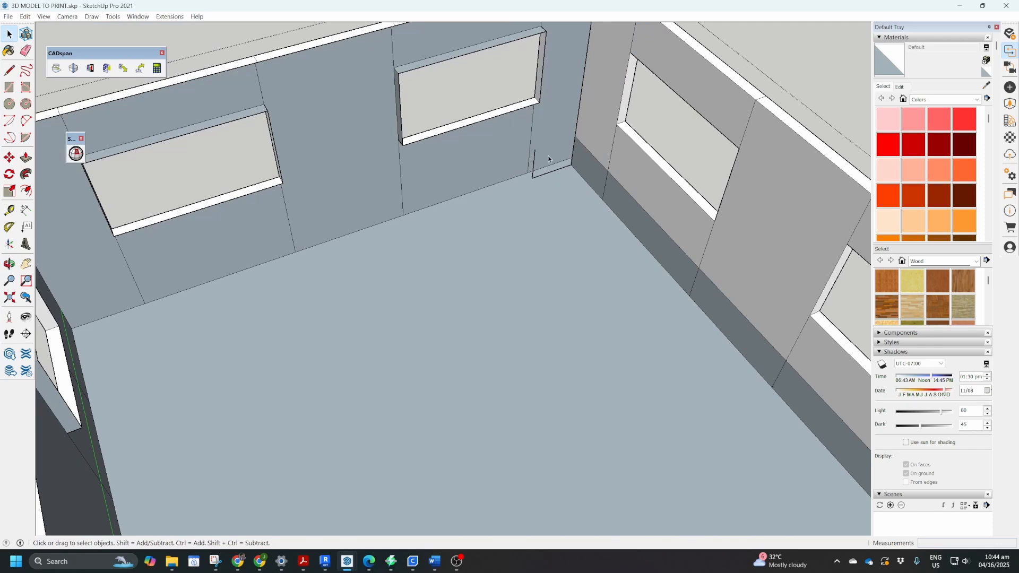
pyautogui.click(534, 162)
pyautogui.press('Delete')
pyautogui.press('Delete')
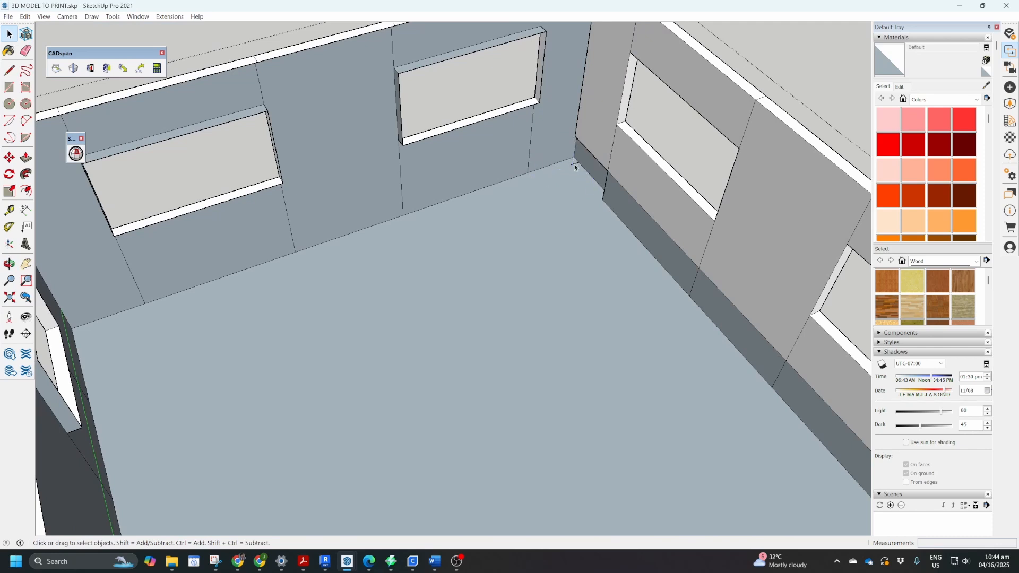
pyautogui.press('Delete')
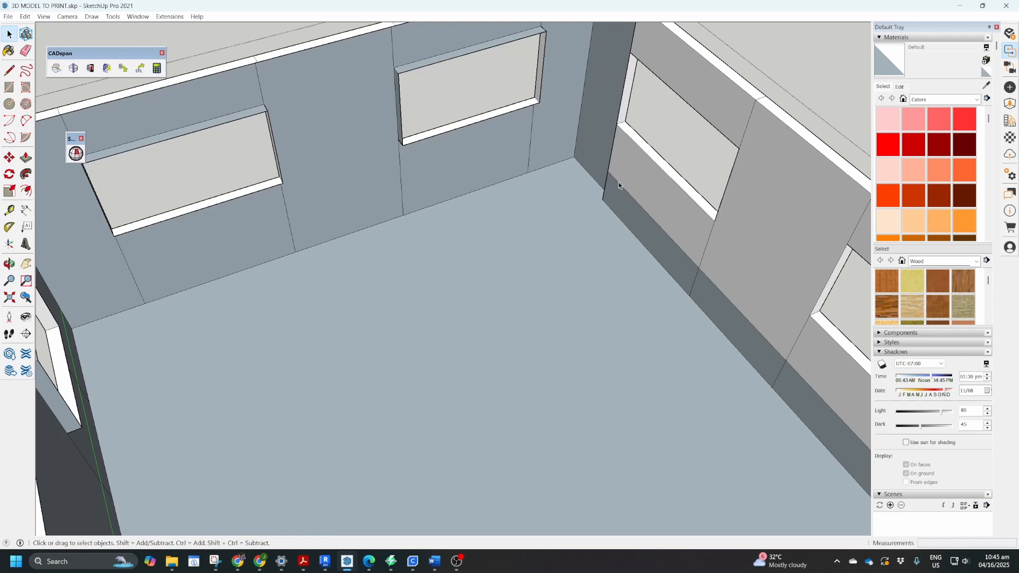
# Delete the side wall's inner face and base strip below the window nearest the corner, including the leftover floor edges.
pyautogui.click(609, 166)
pyautogui.press('Delete')
pyautogui.press('Delete')
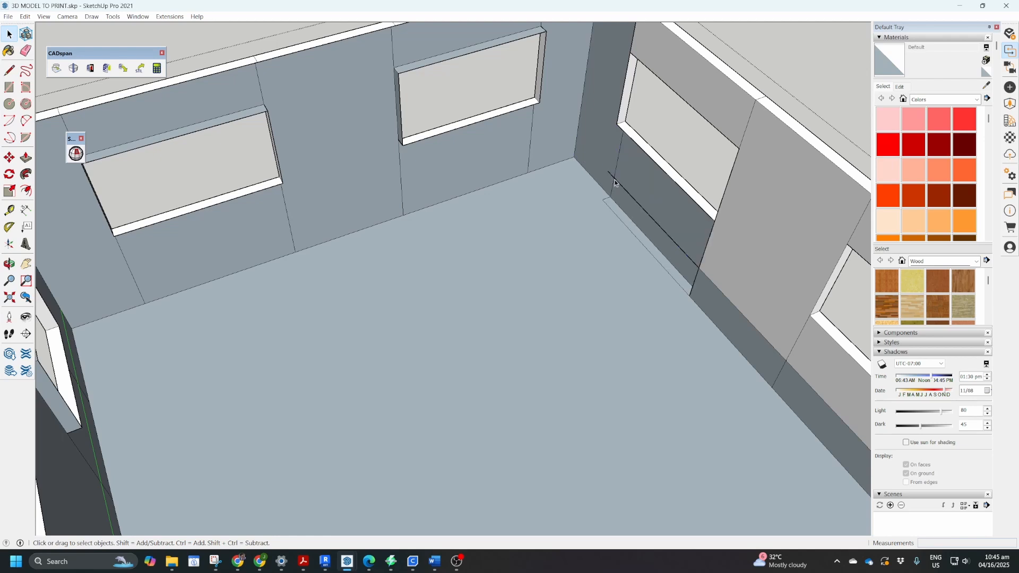
pyautogui.click(610, 205)
pyautogui.press('Delete')
# Switch to UltiMaker Cura, slice the FIXED-ARENA model, and examine its layer preview from several angles.
pyautogui.click(413, 561)
pyautogui.moveTo(483, 366)
pyautogui.mouseDown(button='right')
pyautogui.moveTo(464, 301)
pyautogui.moveTo(515, 339)
pyautogui.moveTo(565, 276)
pyautogui.moveTo(616, 318)
pyautogui.moveTo(670, 308)
pyautogui.mouseUp(button='right')
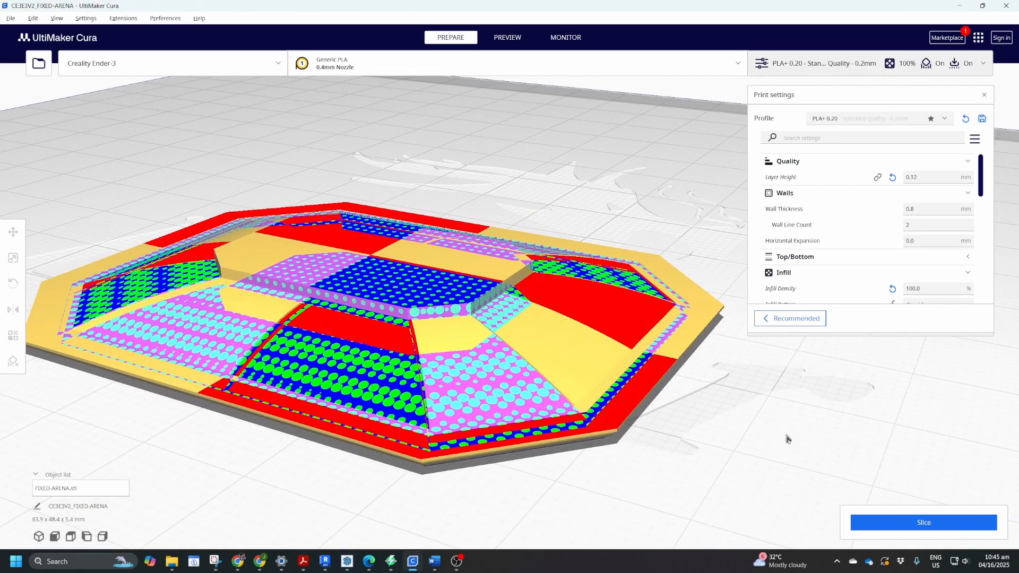
pyautogui.click(911, 527)
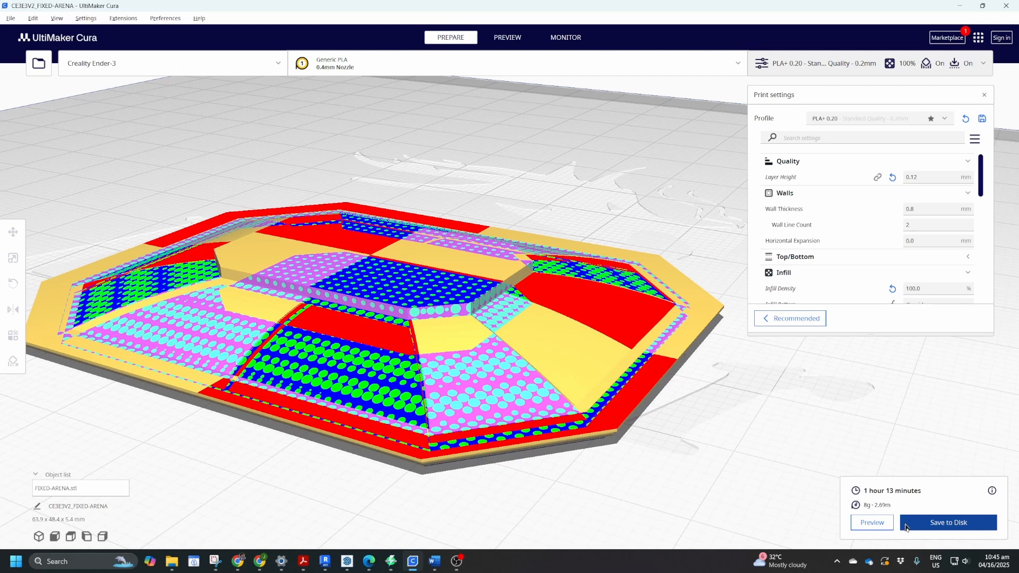
pyautogui.click(885, 524)
pyautogui.scroll(3, 329, 337)
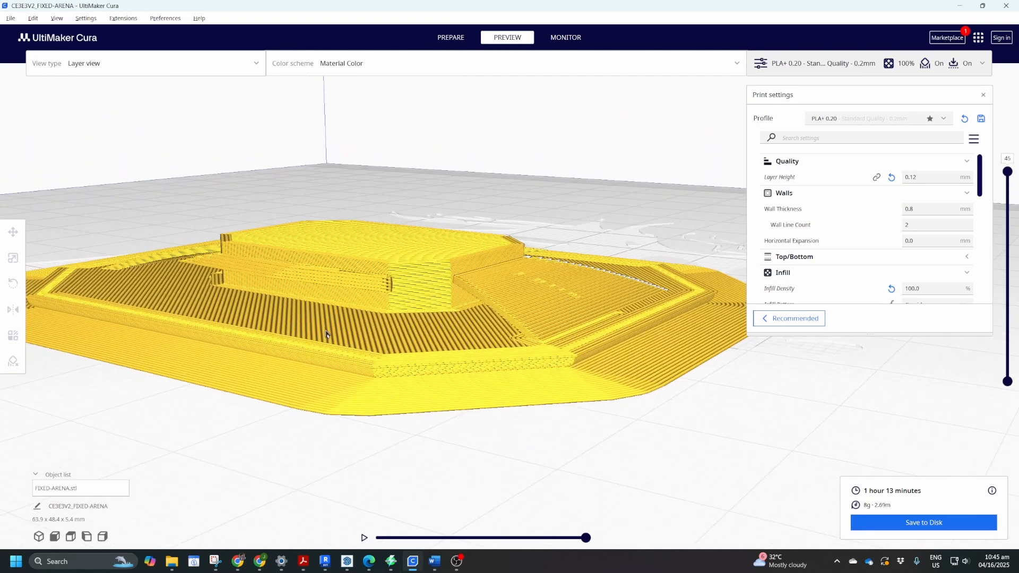
pyautogui.moveTo(326, 334)
pyautogui.mouseDown(button='right')
pyautogui.moveTo(313, 266)
pyautogui.moveTo(271, 275)
pyautogui.moveTo(307, 284)
pyautogui.moveTo(334, 308)
pyautogui.moveTo(341, 298)
pyautogui.moveTo(318, 314)
pyautogui.moveTo(345, 295)
pyautogui.moveTo(332, 318)
pyautogui.mouseUp(button='right')
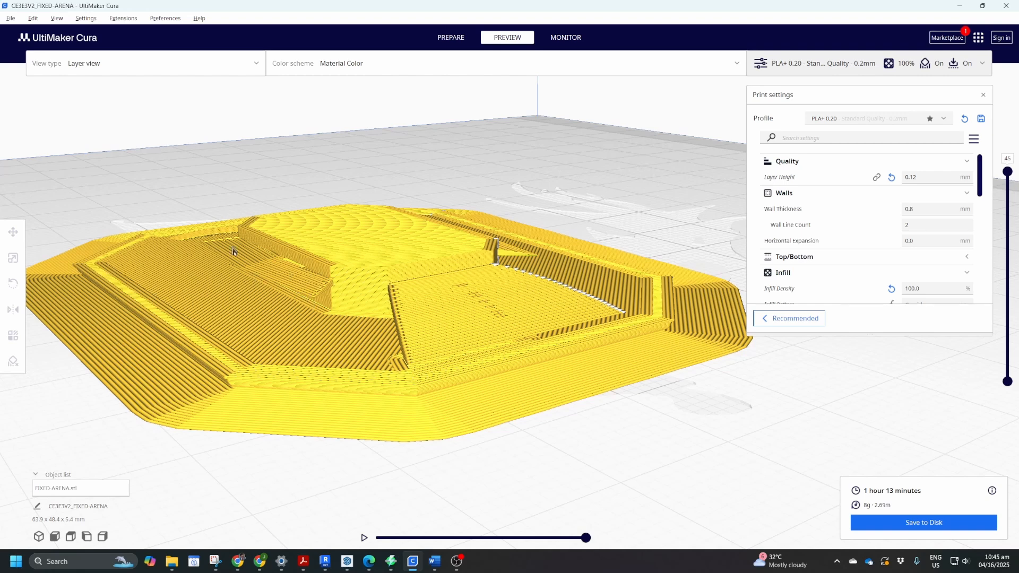
pyautogui.moveTo(275, 268); pyautogui.dragTo(428, 273, button='right')
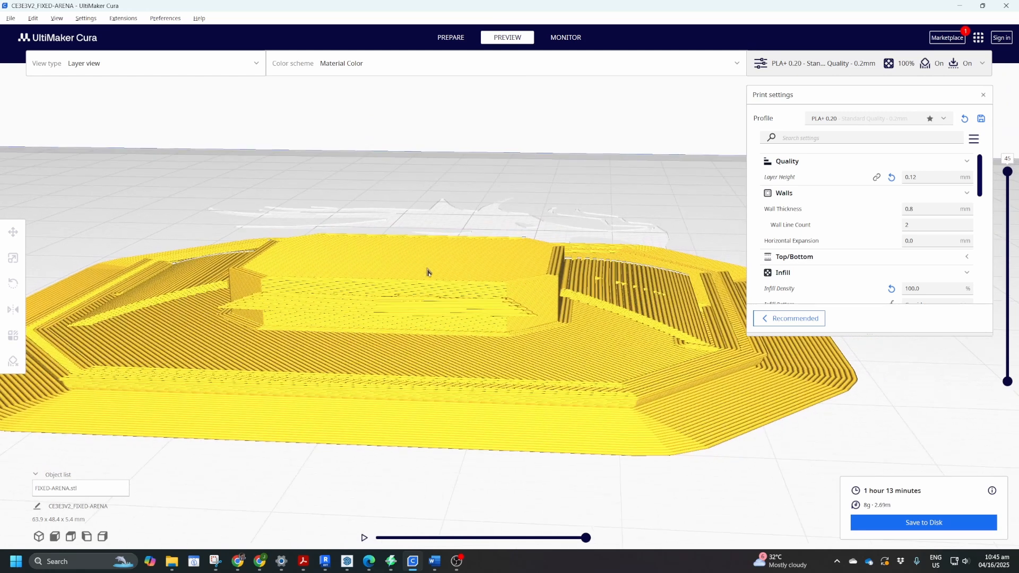
# Return to 3D MODEL TO PRINT.skp in SketchUp and delete the side wall's inner face above the first window and the base strip between windows.
pyautogui.moveTo(347, 561)
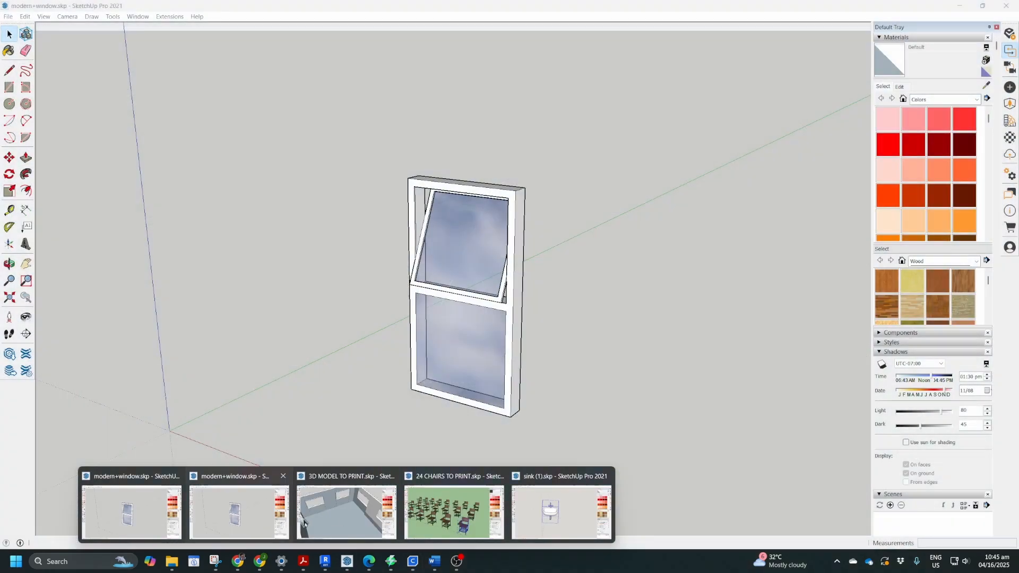
pyautogui.click(303, 523)
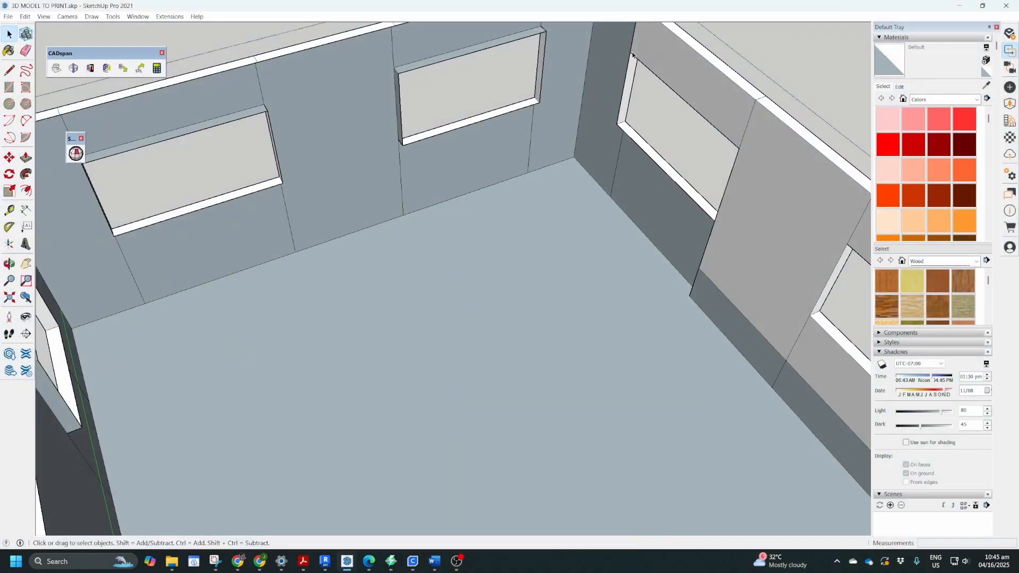
pyautogui.scroll(-5, 689, 142)
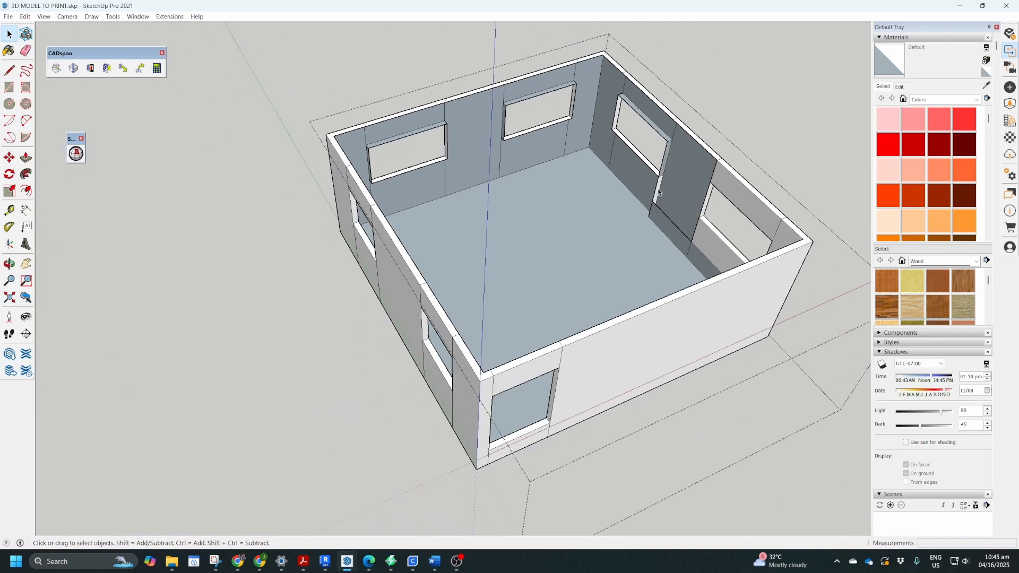
pyautogui.scroll(3, 656, 194)
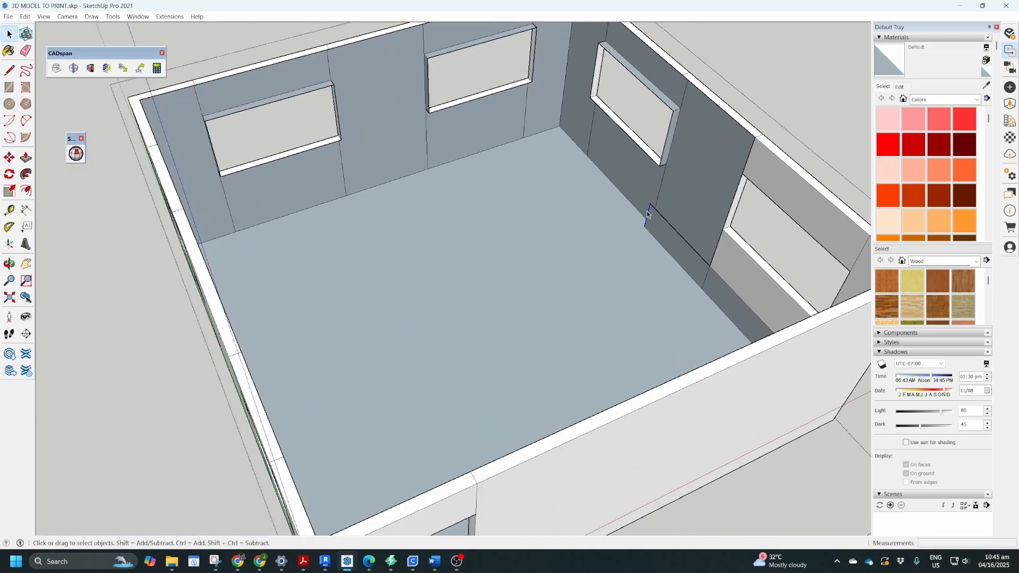
pyautogui.press('Delete')
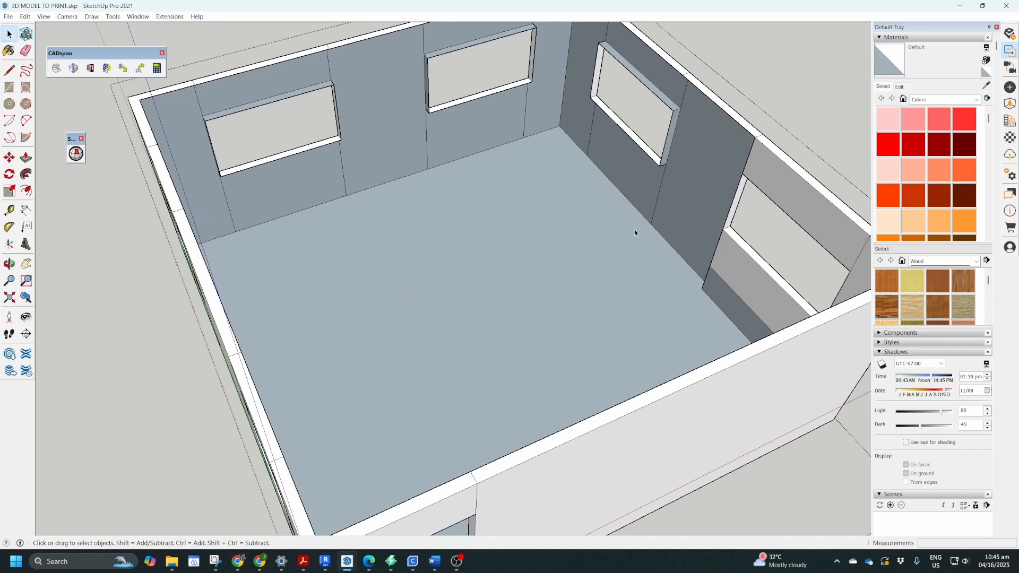
# Delete the side wall's inner face and base strip below its second window, along with the leftover edges on the floor.
pyautogui.moveTo(634, 229); pyautogui.dragTo(637, 280, button='middle')
pyautogui.scroll(2, 459, 274)
pyautogui.keyDown('shift'); pyautogui.moveTo(460, 274); pyautogui.dragTo(459, 273, button='middle'); pyautogui.keyUp('shift')
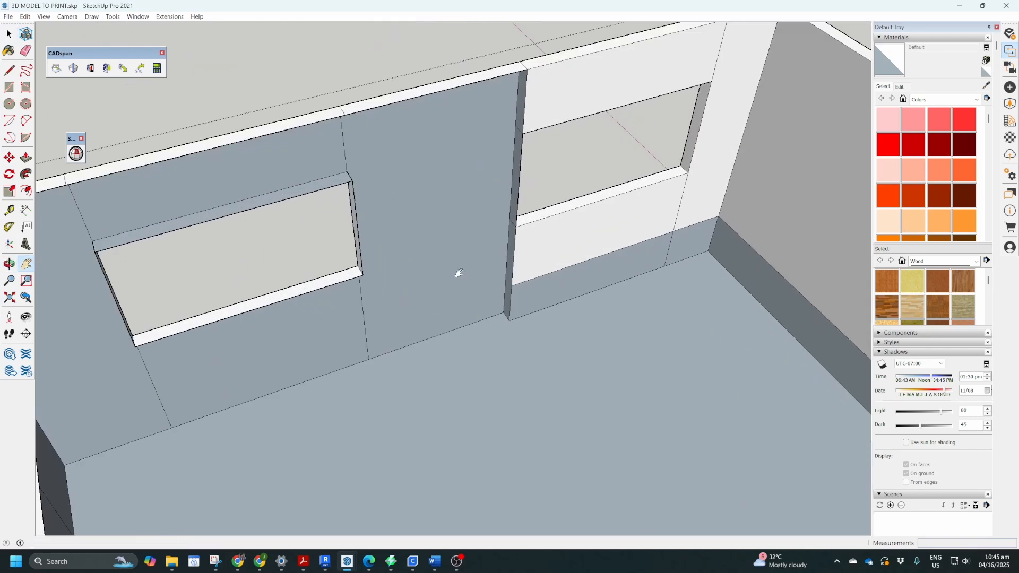
pyautogui.scroll(1, 459, 274)
pyautogui.press('Delete')
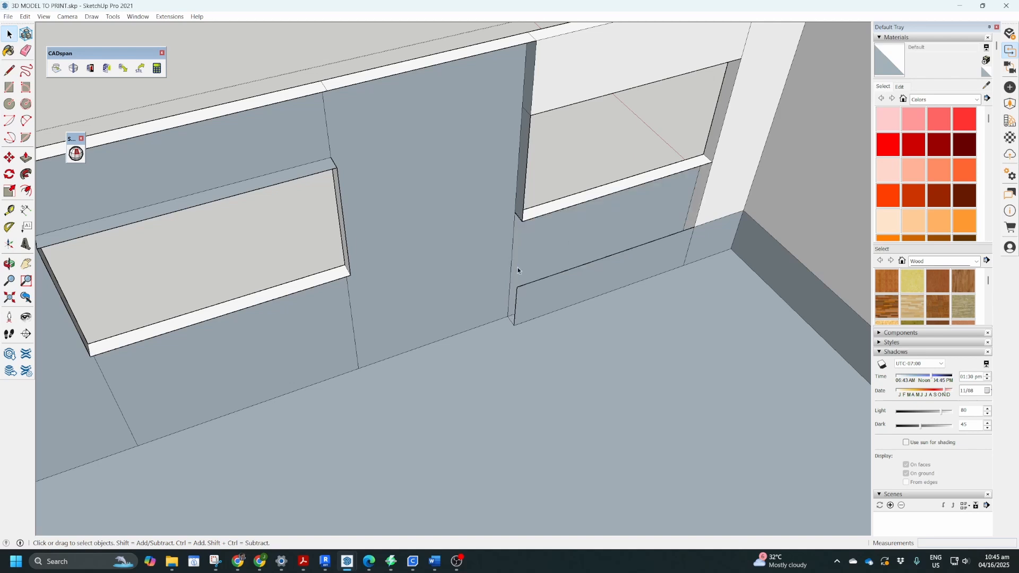
pyautogui.click(516, 301)
pyautogui.press('Delete')
pyautogui.click(531, 285)
pyautogui.press('Delete')
pyautogui.click(526, 322)
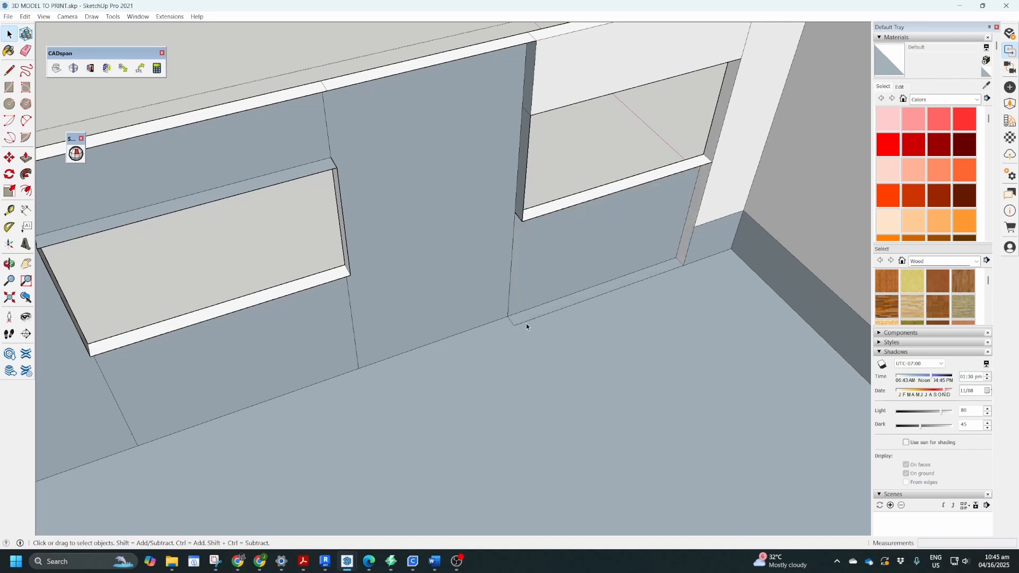
pyautogui.press('Delete')
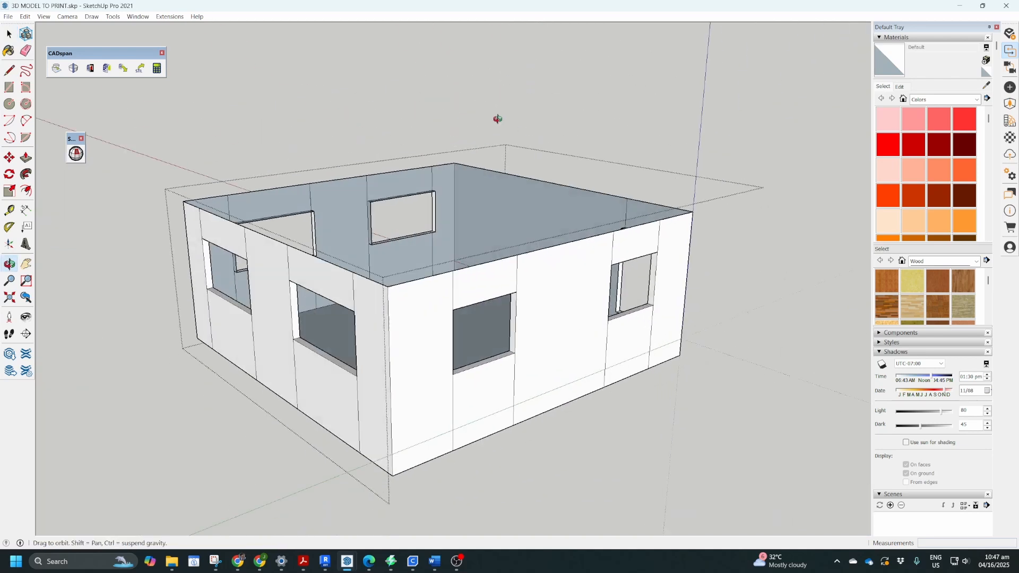
# Cover the two window openings flanking the room corner with faces by tracing a 1200 mm vertical edge of each with the Line tool.
pyautogui.moveTo(496, 118); pyautogui.dragTo(303, 287, button='middle')
pyautogui.scroll(2, 285, 151)
pyautogui.moveTo(287, 146); pyautogui.dragTo(151, 144, button='middle')
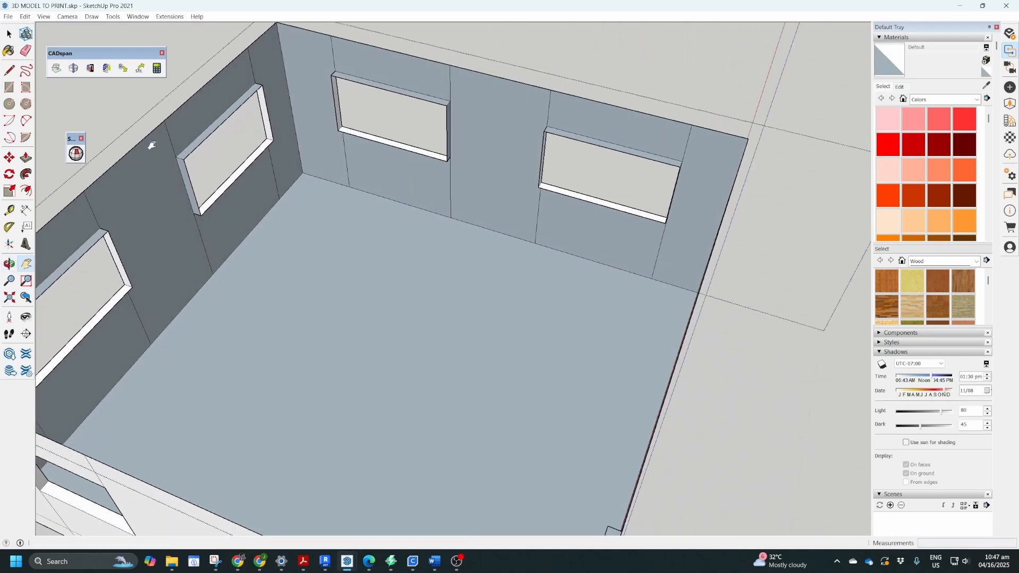
pyautogui.click(9, 70)
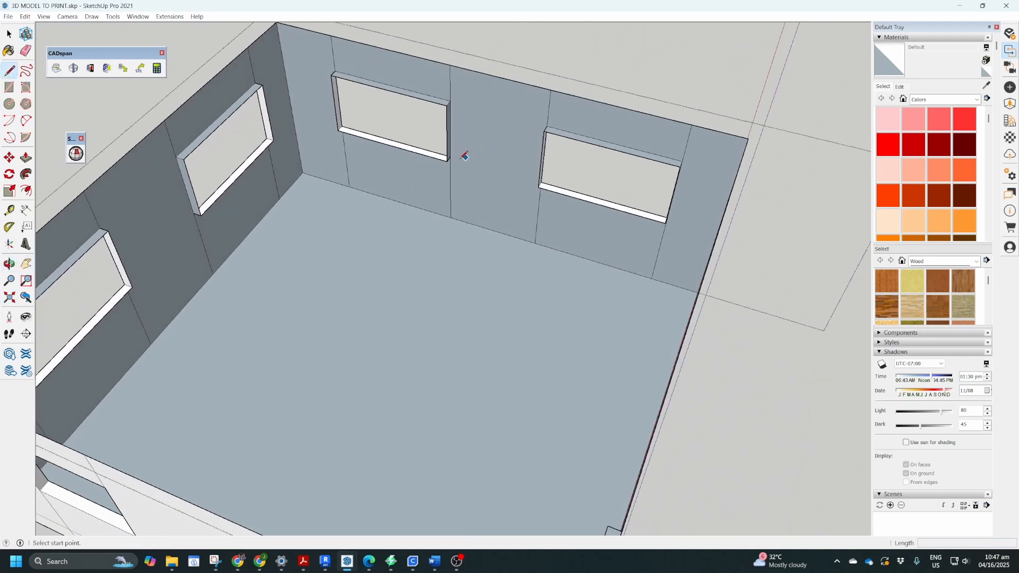
pyautogui.click(448, 160)
pyautogui.click(447, 105)
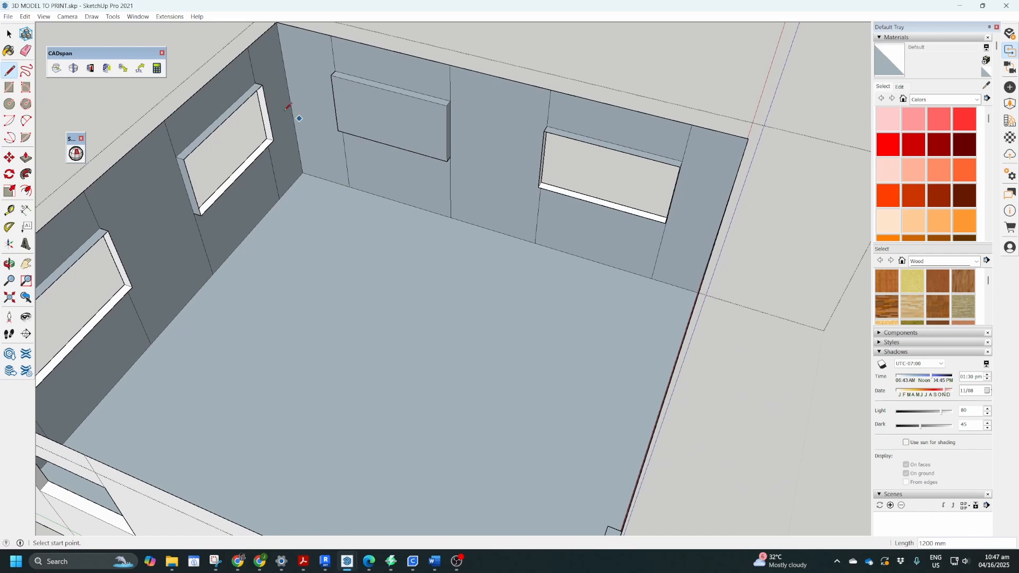
pyautogui.click(263, 84)
pyautogui.click(274, 139)
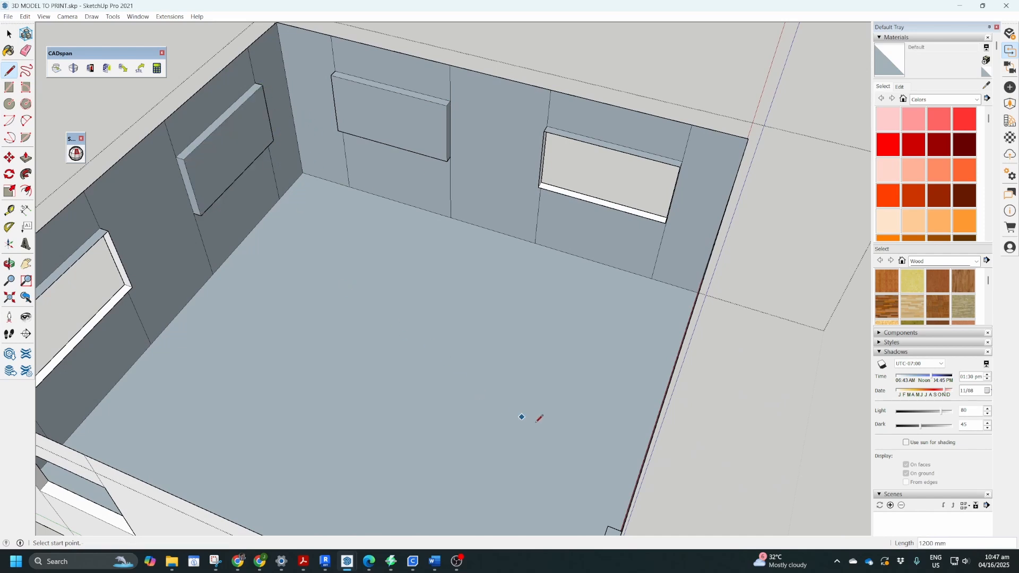
# Switch to UltiMaker Cura and return from the layer preview to the prepare view of the FIXED-ARENA model.
pyautogui.click(415, 561)
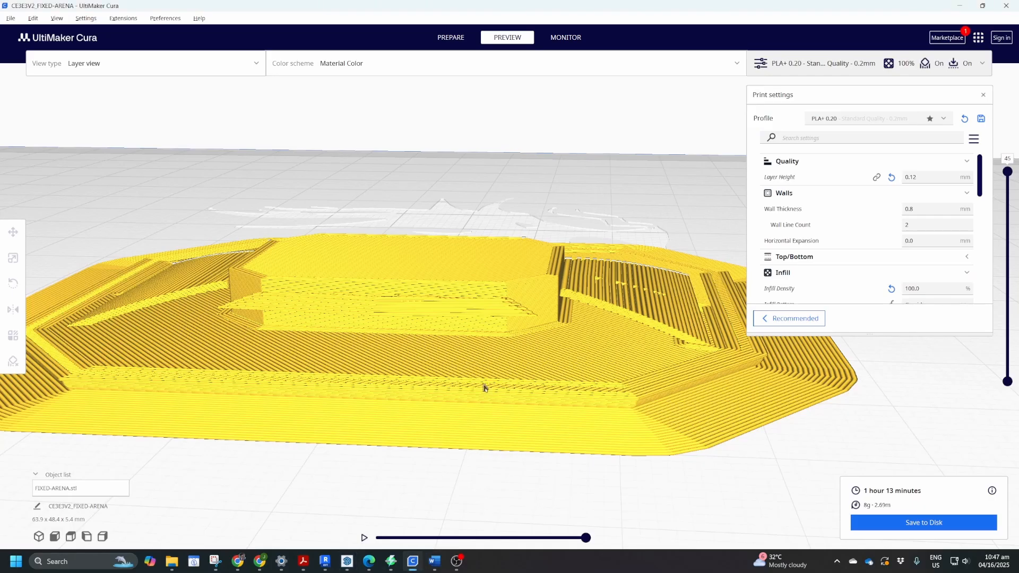
pyautogui.click(460, 38)
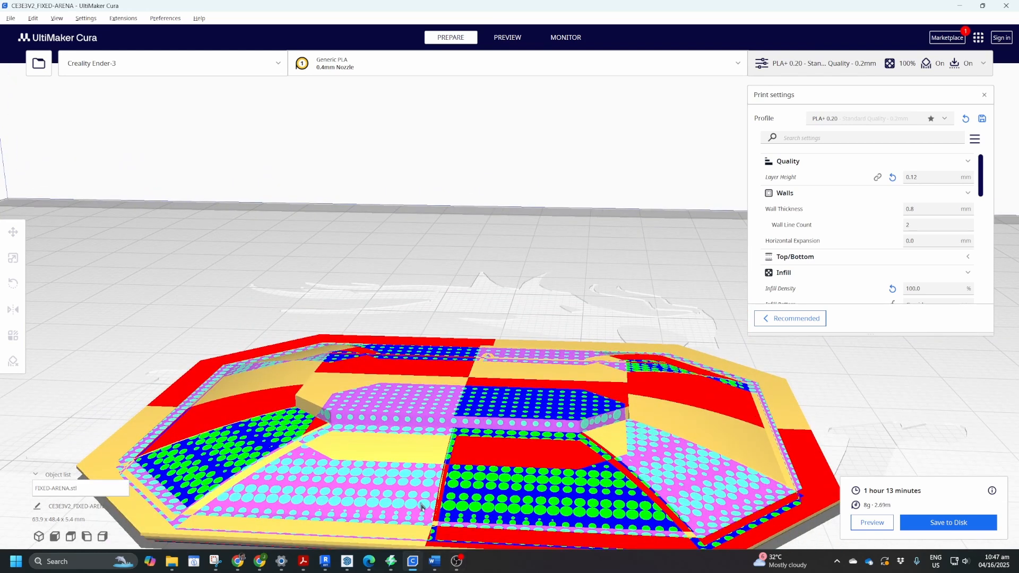
pyautogui.moveTo(411, 566)
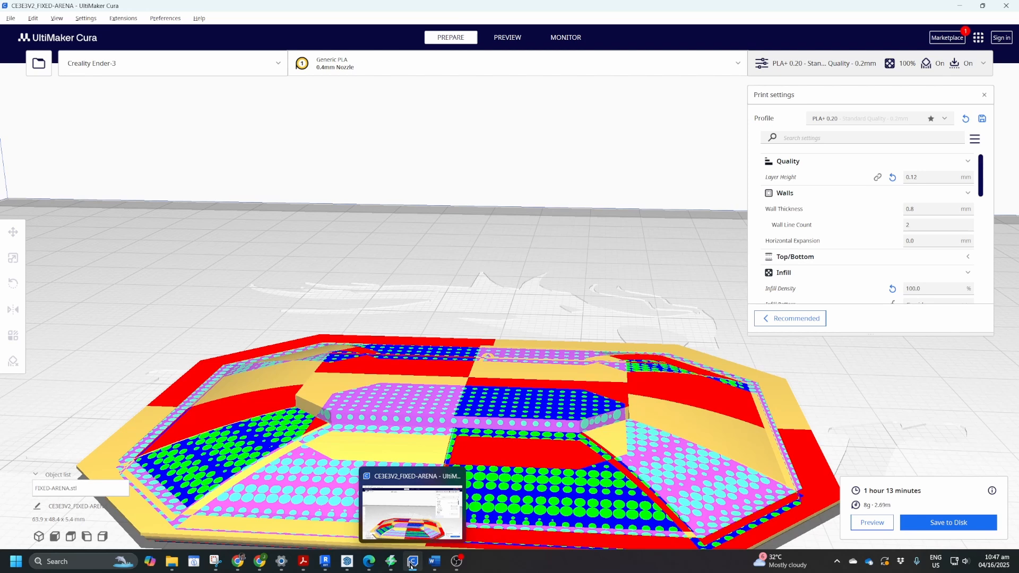
# Return to 3D MODEL TO PRINT.skp in SketchUp and bring the exterior of the wall with the two windows into view.
pyautogui.moveTo(348, 563)
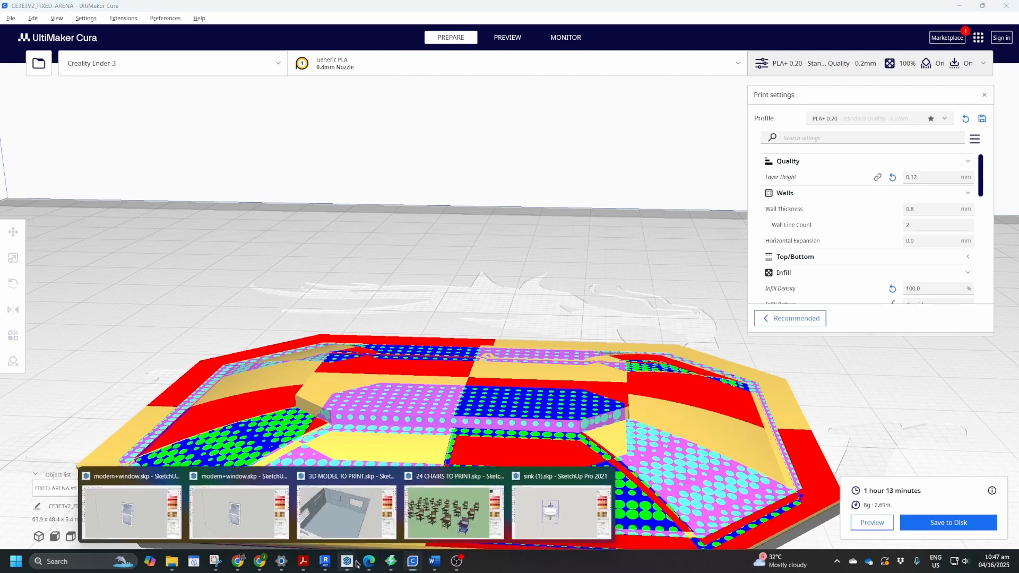
pyautogui.click(341, 517)
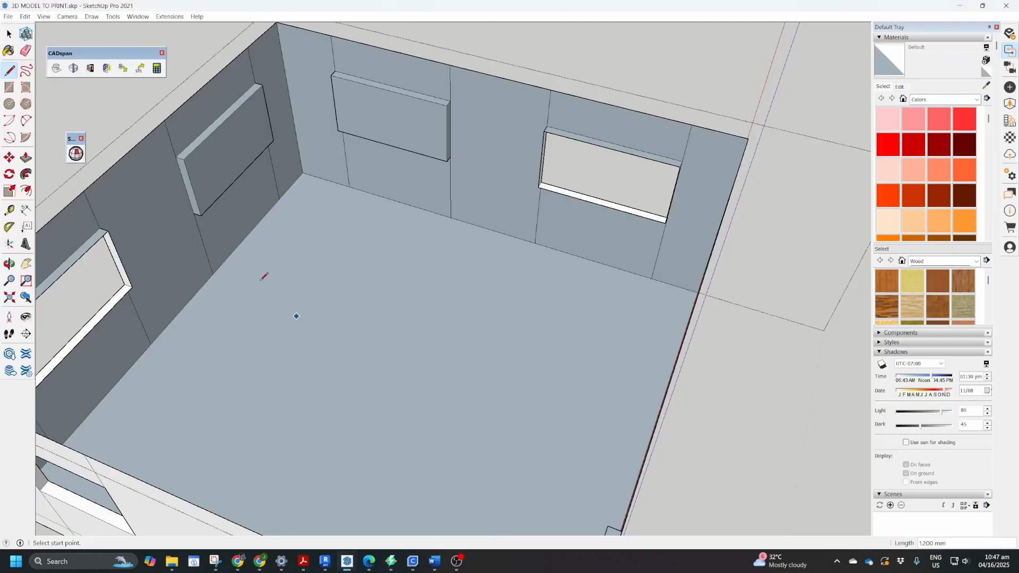
pyautogui.moveTo(261, 280)
pyautogui.mouseDown(button='middle')
pyautogui.moveTo(657, 232)
pyautogui.moveTo(662, 276)
pyautogui.moveTo(542, 162)
pyautogui.mouseUp(button='middle')
pyautogui.press('space')
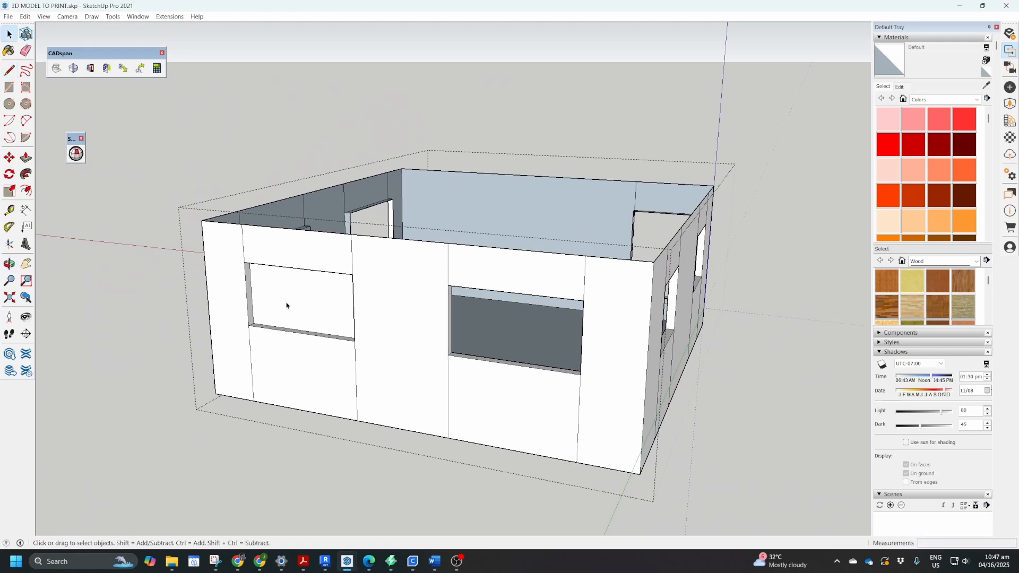
# Reverse the face covering the exterior wall's window opening and reverse it back to its original orientation.
pyautogui.rightClick(288, 305)
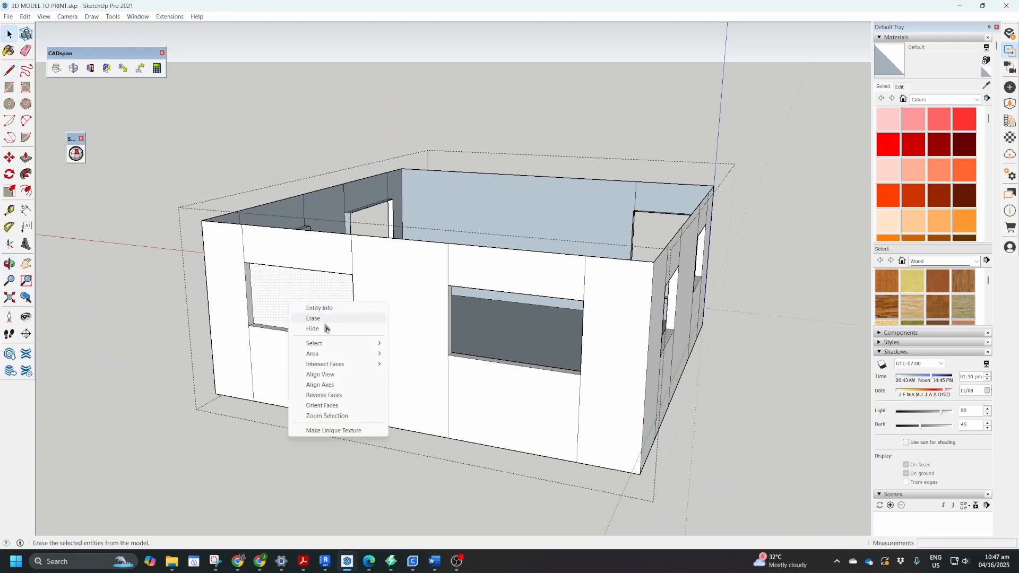
pyautogui.click(323, 395)
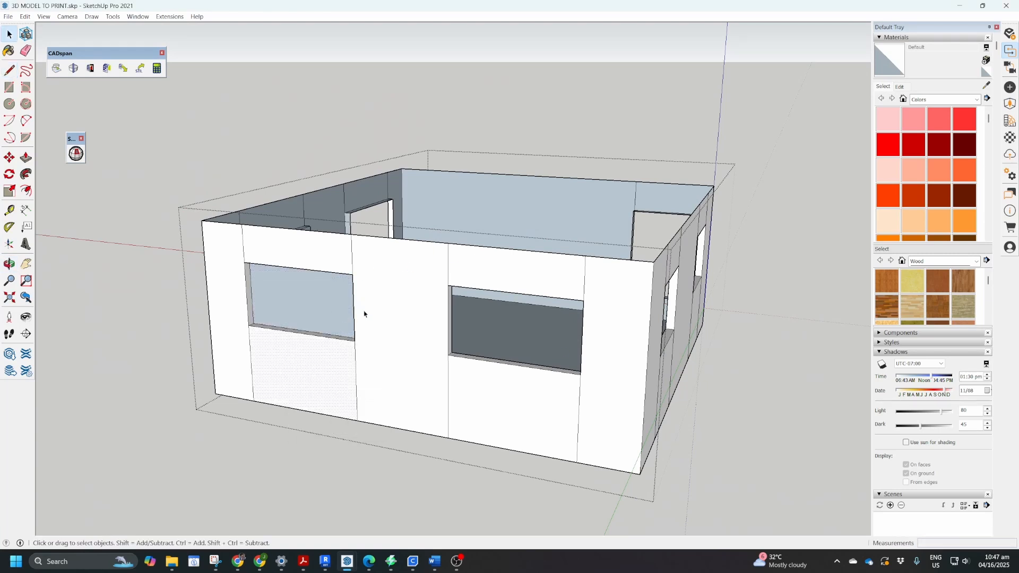
pyautogui.rightClick(313, 309)
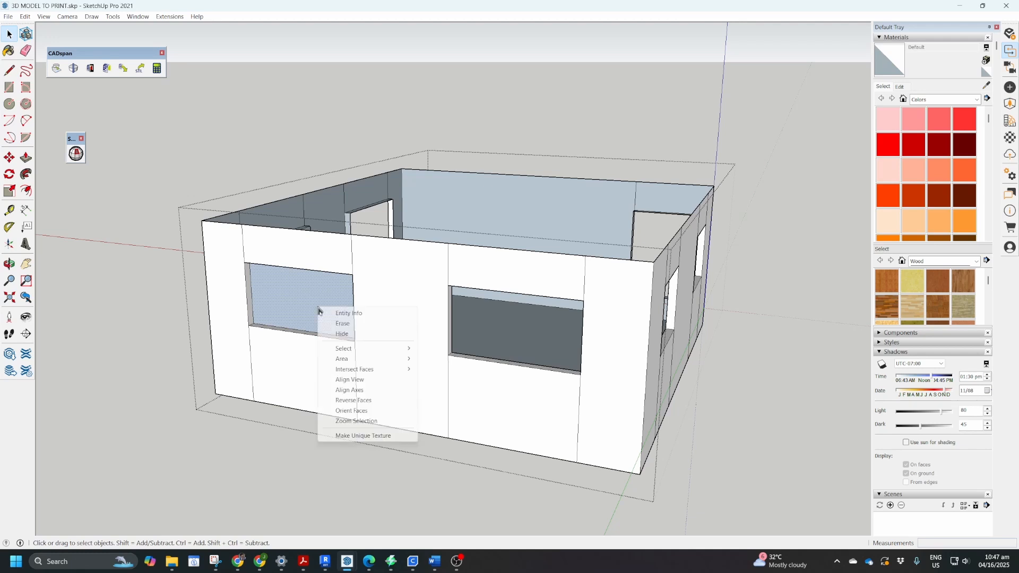
pyautogui.click(342, 404)
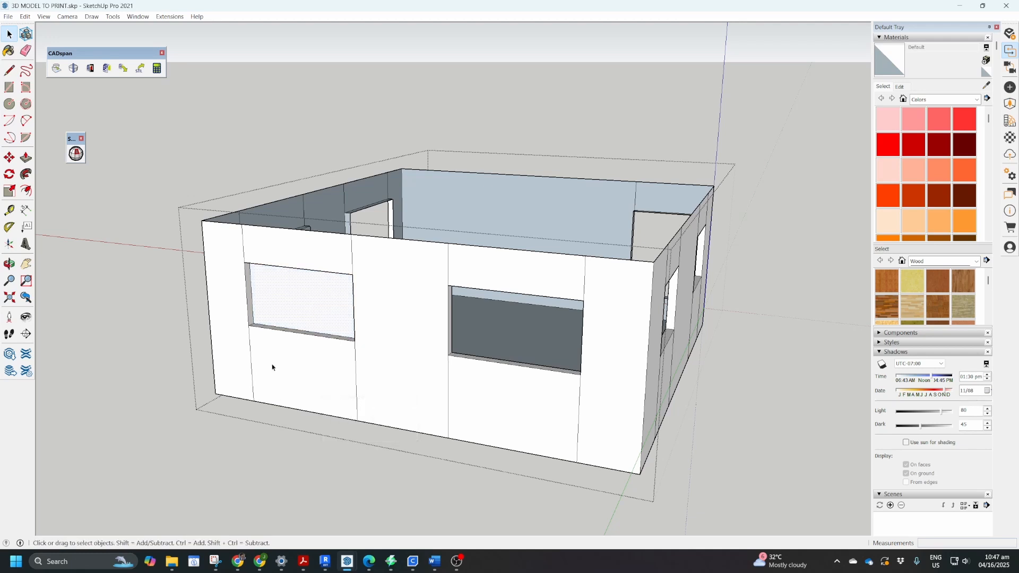
# Cover the open window nearest the door wall with a face by tracing its vertical edge with the Line tool.
pyautogui.moveTo(273, 366); pyautogui.dragTo(230, 410, button='middle')
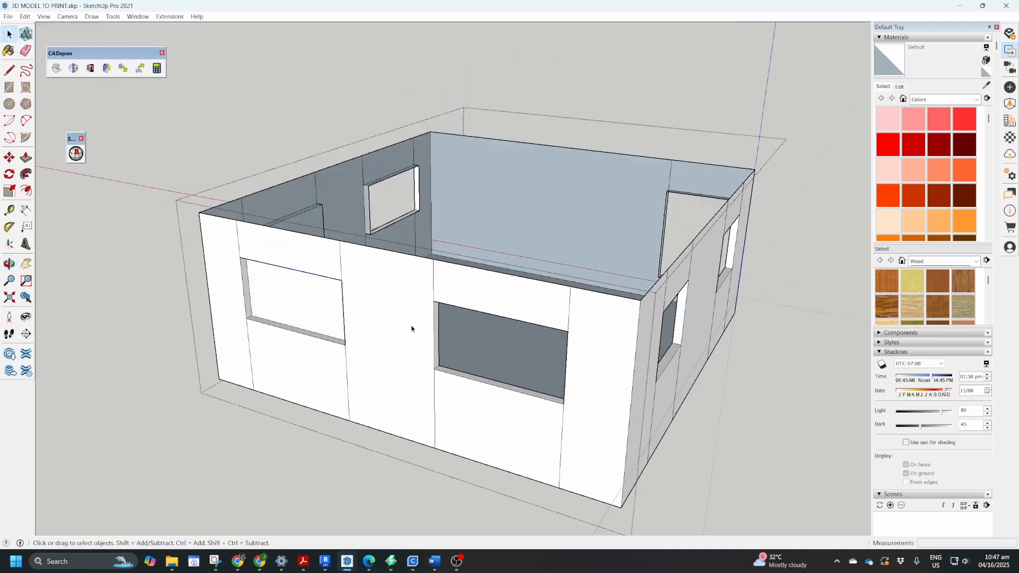
pyautogui.moveTo(412, 329); pyautogui.dragTo(285, 290, button='middle')
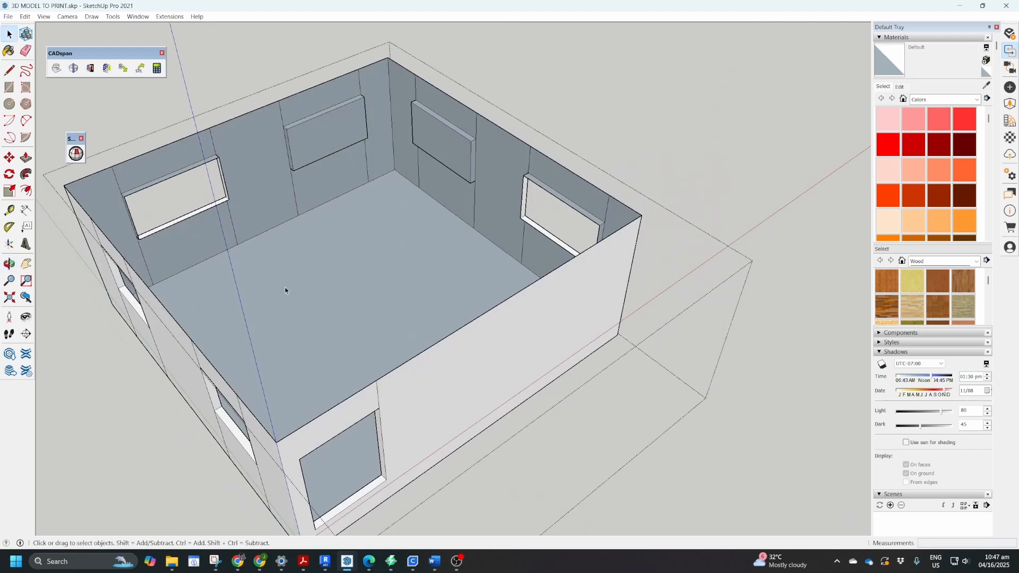
pyautogui.press('l')
pyautogui.click(229, 199)
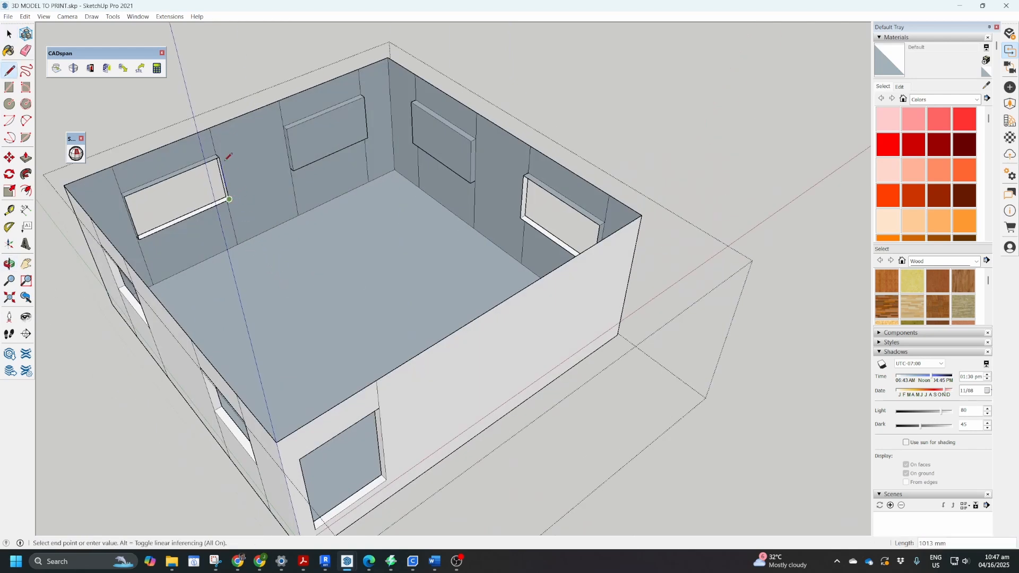
pyautogui.click(219, 158)
# Cover both open windows on the opposite wall with faces by tracing a 1200 mm vertical edge of each.
pyautogui.press('h')
pyautogui.moveTo(293, 223); pyautogui.dragTo(525, 268)
pyautogui.moveTo(526, 267); pyautogui.dragTo(206, 285, button='middle')
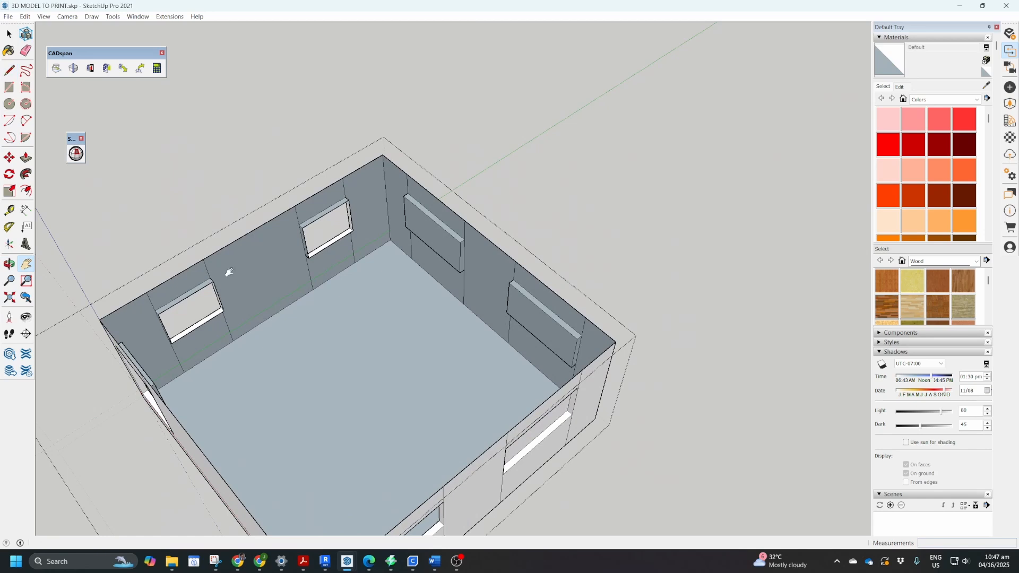
pyautogui.press('l')
pyautogui.scroll(3, 318, 252)
pyautogui.click(316, 264)
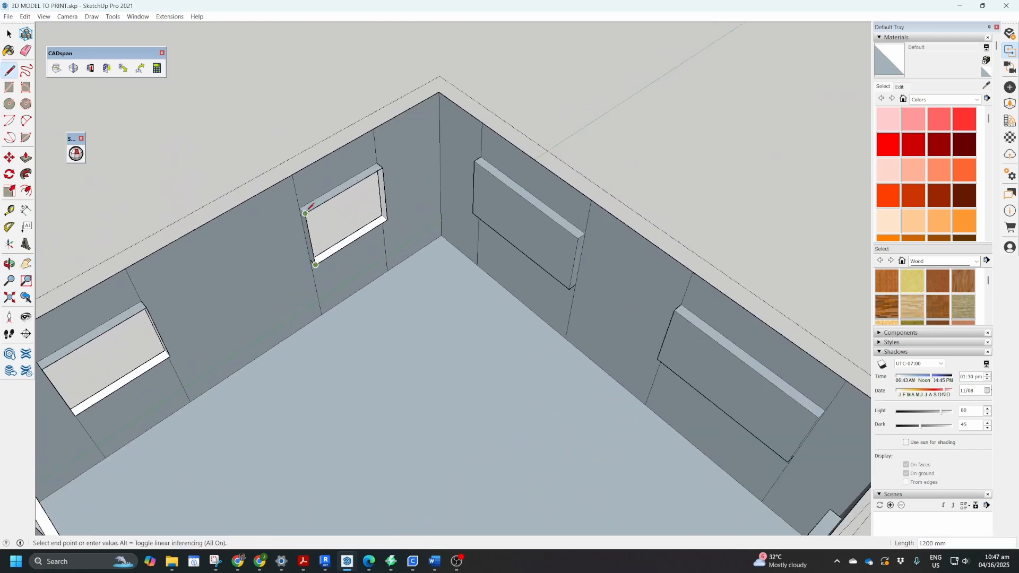
pyautogui.click(306, 213)
pyautogui.click(170, 355)
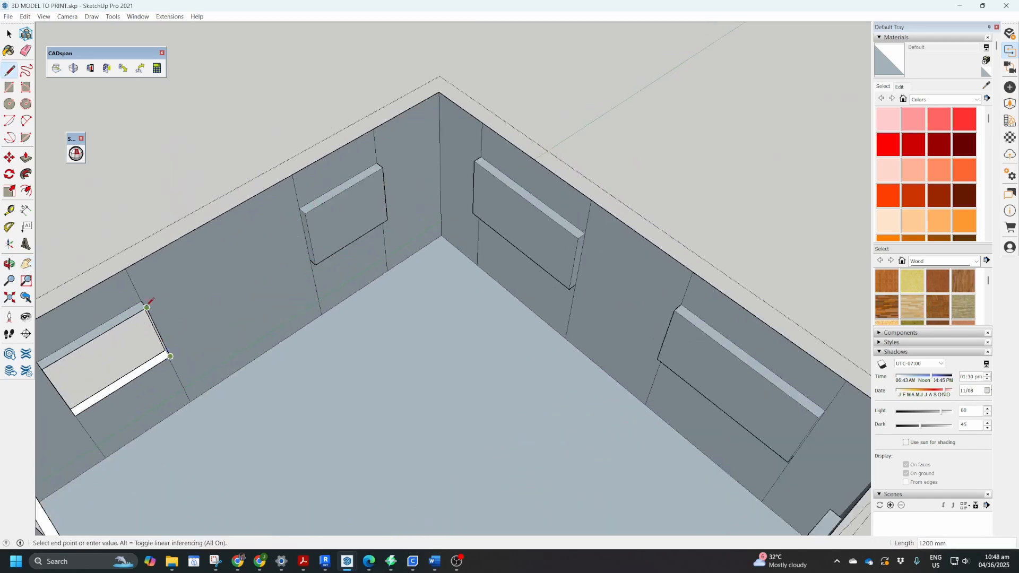
pyautogui.click(144, 304)
# Cover the large opening near the room corner with a face by tracing its vertical edge with the Line tool.
pyautogui.press('h')
pyautogui.keyDown('shift'); pyautogui.moveTo(198, 351); pyautogui.dragTo(61, 253, button='middle'); pyautogui.keyUp('shift')
pyautogui.press('l')
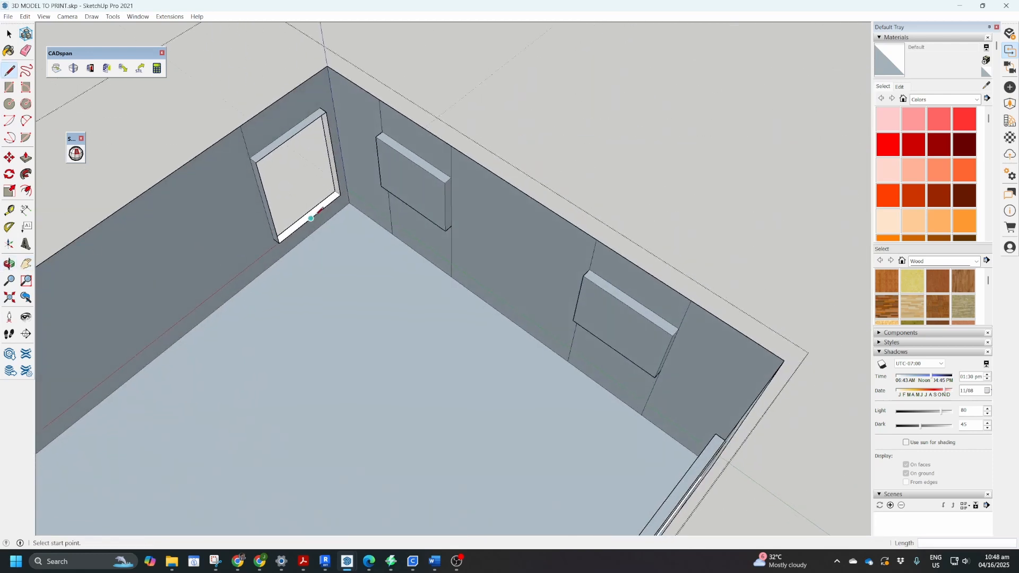
pyautogui.click(341, 194)
pyautogui.click(323, 113)
# Cover the last open window with a face by tracing its vertical edge, and finish editing the wall group.
pyautogui.moveTo(325, 118)
pyautogui.mouseDown(button='middle')
pyautogui.moveTo(149, 236)
pyautogui.moveTo(169, 254)
pyautogui.moveTo(473, 248)
pyautogui.moveTo(508, 257)
pyautogui.moveTo(102, 232)
pyautogui.mouseUp(button='middle')
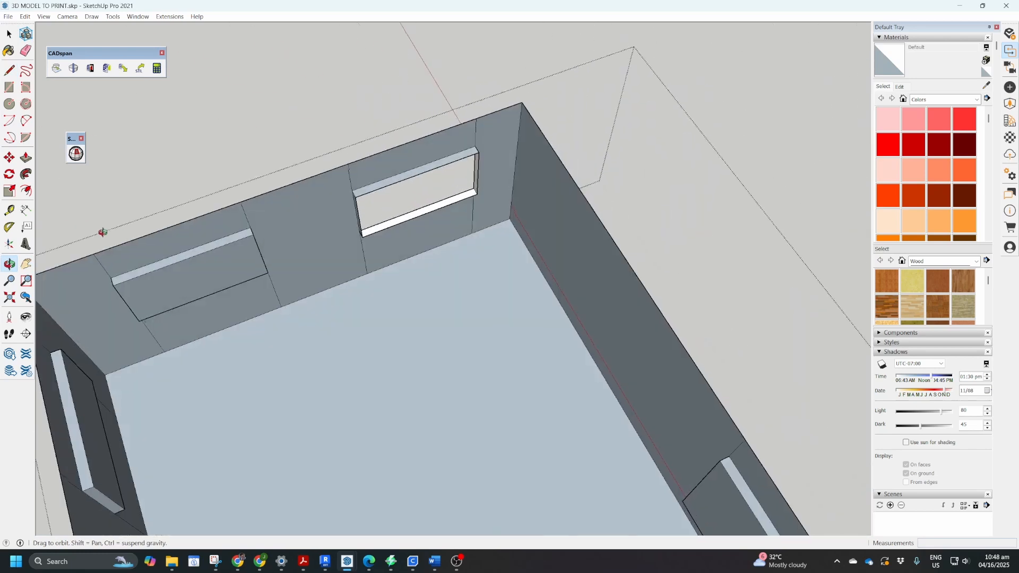
pyautogui.click(478, 193)
pyautogui.click(477, 151)
pyautogui.scroll(-5, 447, 200)
pyautogui.moveTo(446, 200); pyautogui.dragTo(614, 227, button='middle')
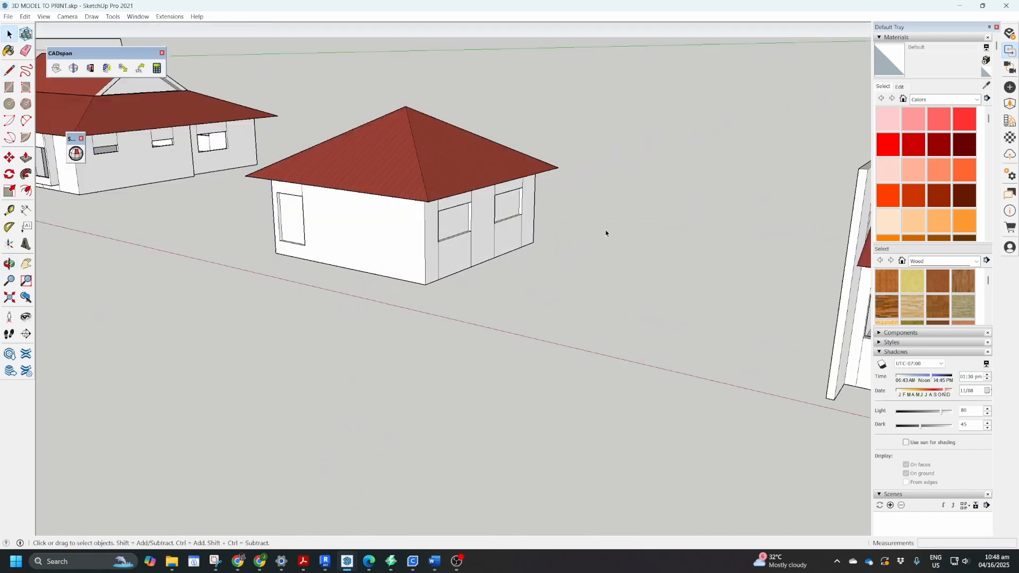
# Intersect the faces of the house's roof group with the model.
pyautogui.moveTo(606, 232); pyautogui.dragTo(629, 267, button='middle')
pyautogui.scroll(3, 383, 208)
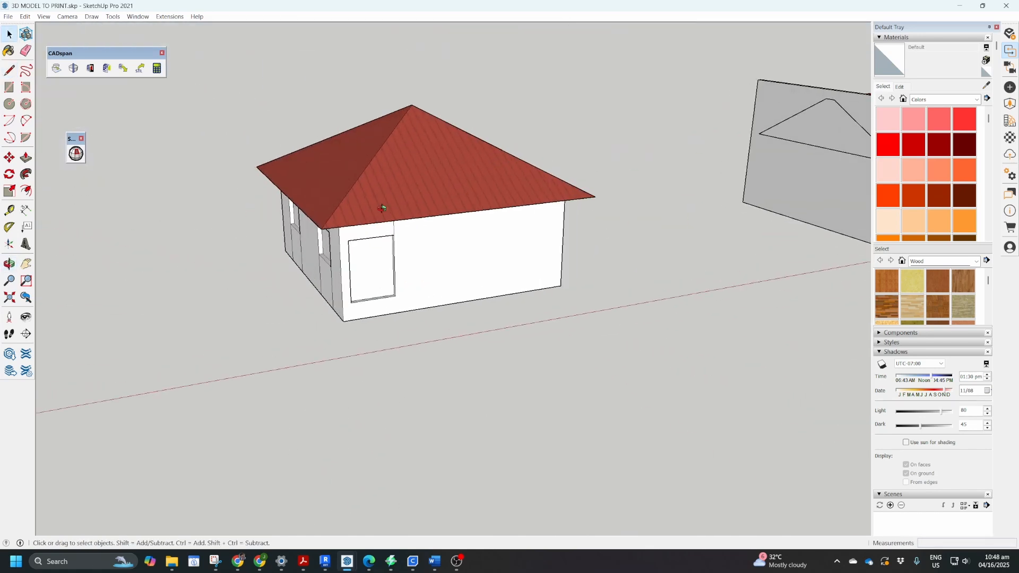
pyautogui.moveTo(382, 209); pyautogui.dragTo(409, 125, button='middle')
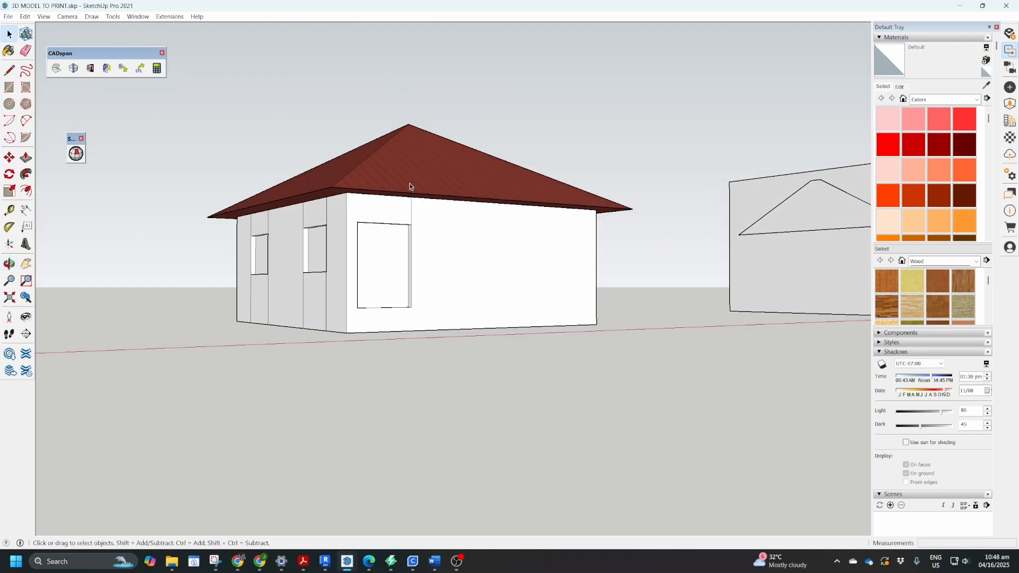
pyautogui.click(411, 179)
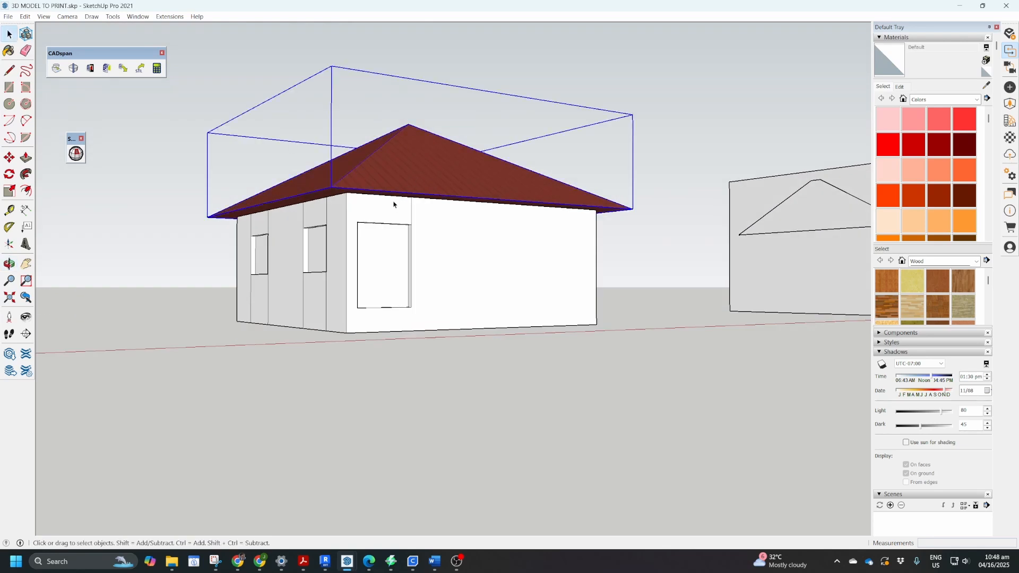
pyautogui.rightClick(422, 187)
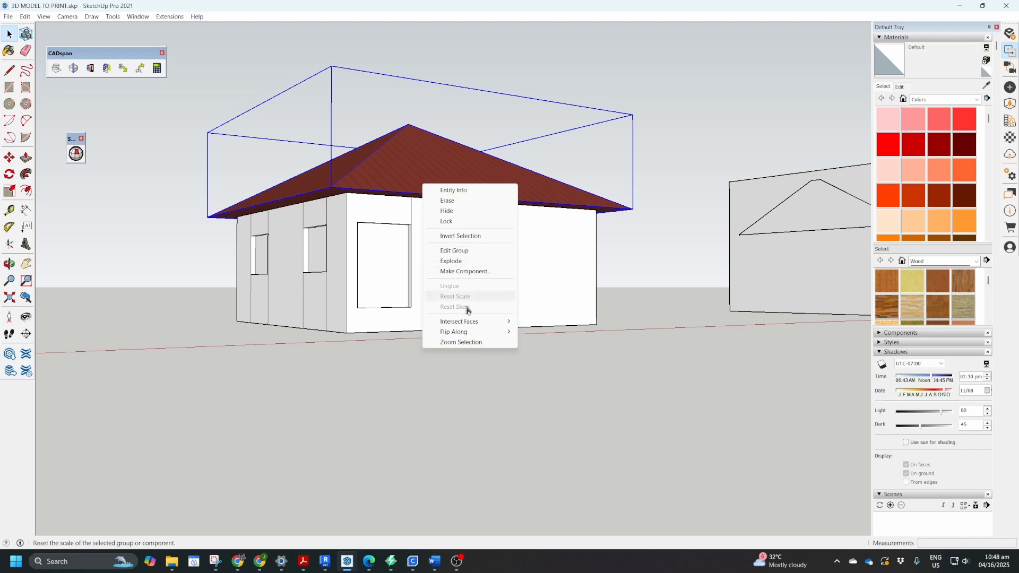
pyautogui.moveTo(473, 321)
pyautogui.click(546, 323)
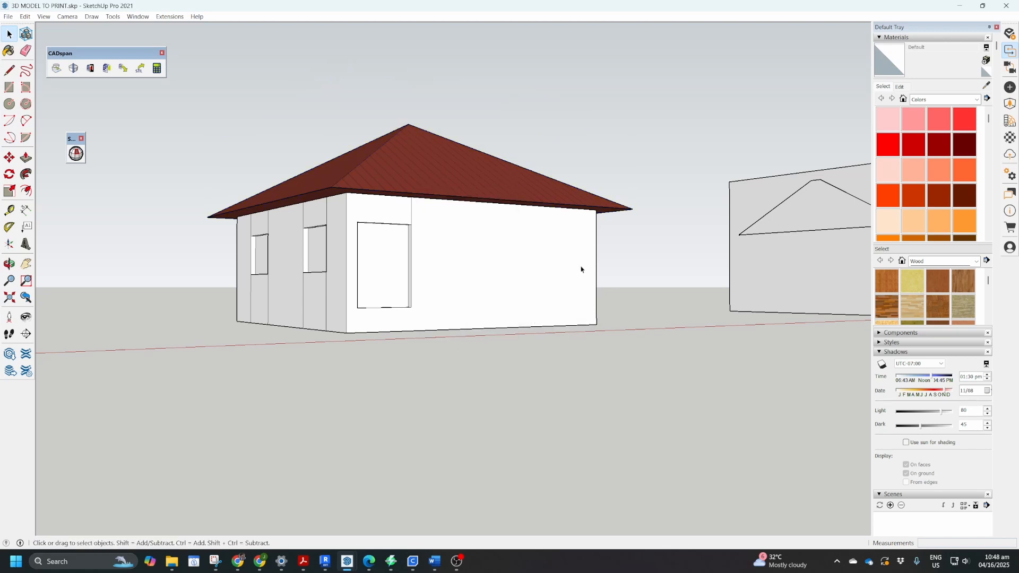
# Open the roof group to inspect its underside and close it again.
pyautogui.moveTo(581, 269); pyautogui.dragTo(453, 150, button='middle')
pyautogui.doubleClick(425, 162)
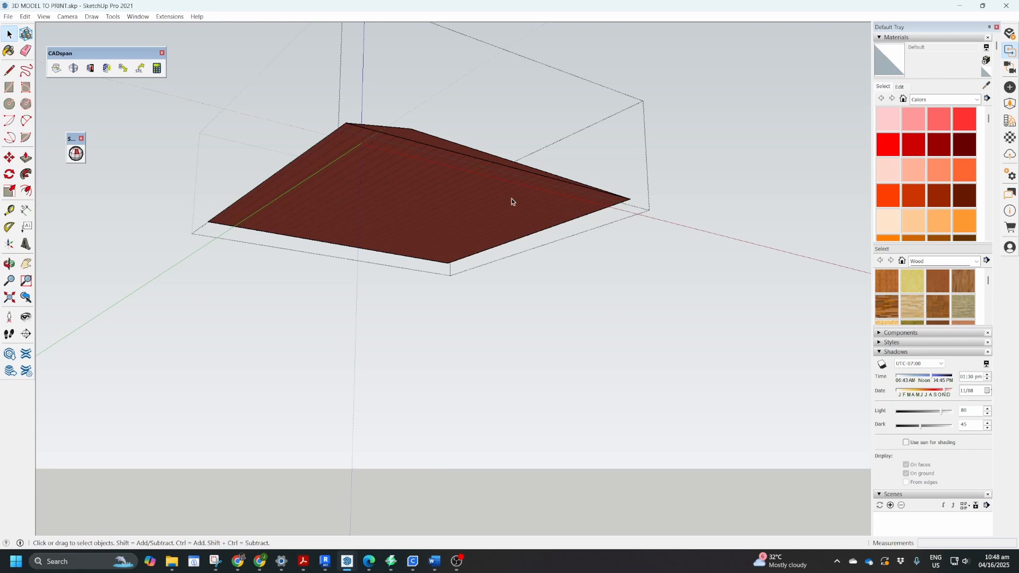
pyautogui.press('Escape')
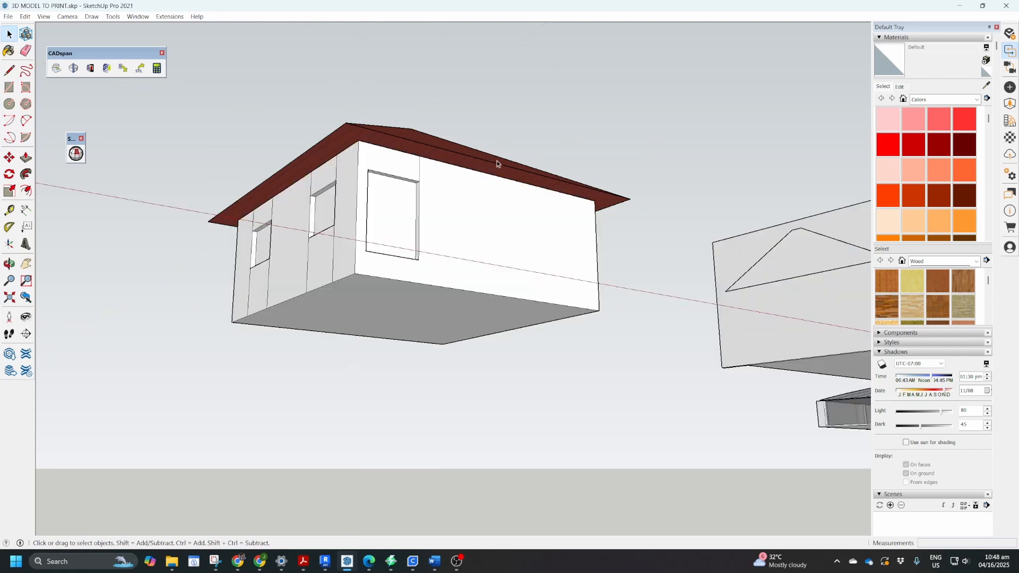
# Select the wall group together with the roof and explode them.
pyautogui.click(452, 211)
pyautogui.moveTo(452, 211); pyautogui.dragTo(450, 278, button='middle')
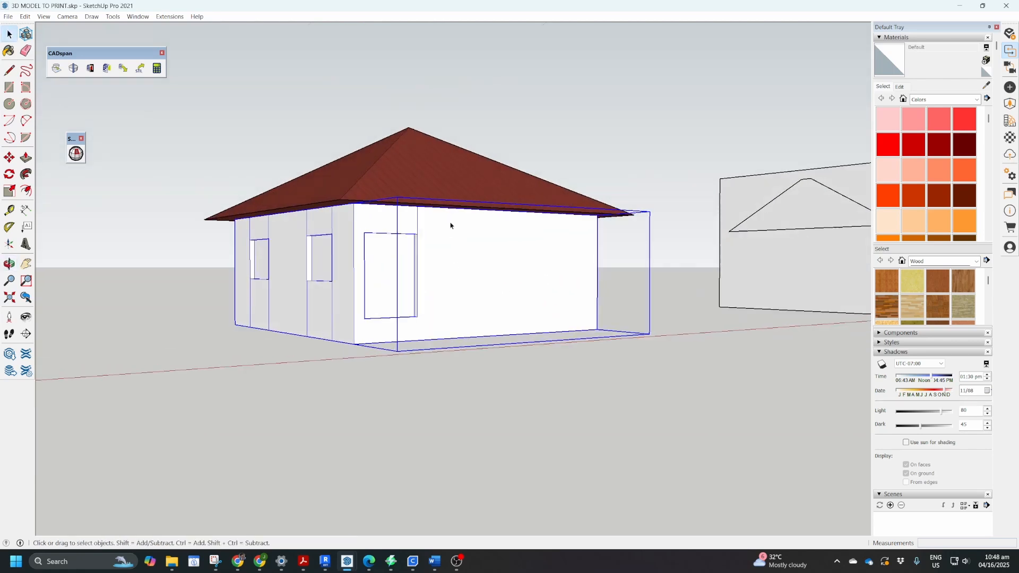
pyautogui.keyDown('shift'); pyautogui.click(510, 196); pyautogui.keyUp('shift')
pyautogui.rightClick(479, 191)
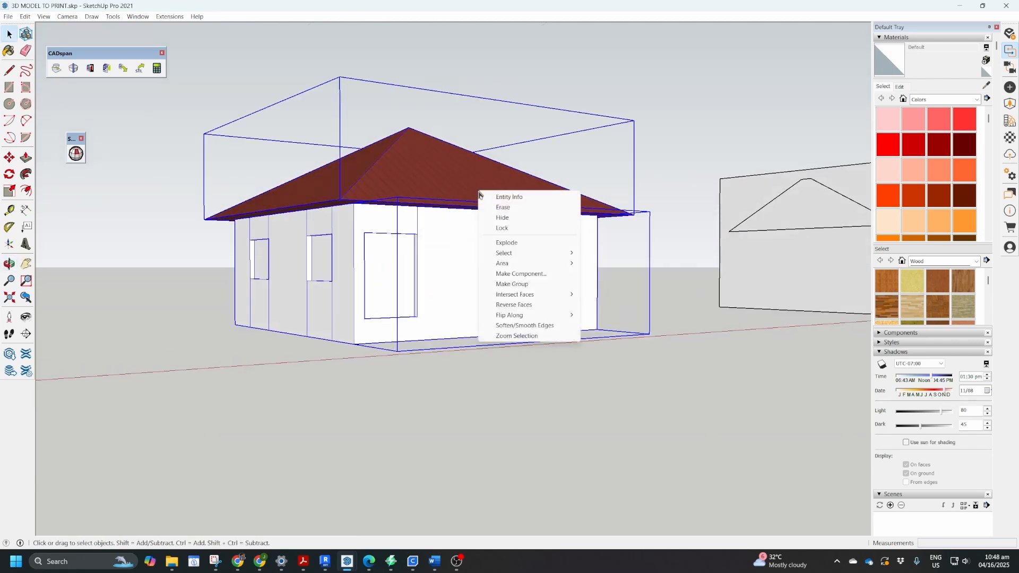
pyautogui.click(505, 243)
pyautogui.click(647, 263)
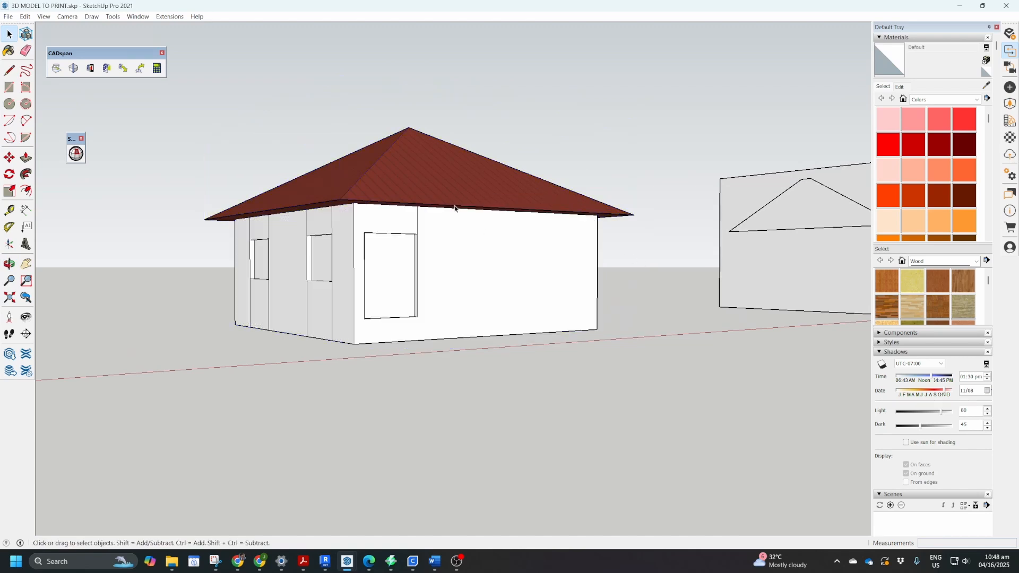
# Try to intersect the roof's underside face with the model.
pyautogui.scroll(3, 417, 228)
pyautogui.moveTo(416, 228); pyautogui.dragTo(452, 152, button='middle')
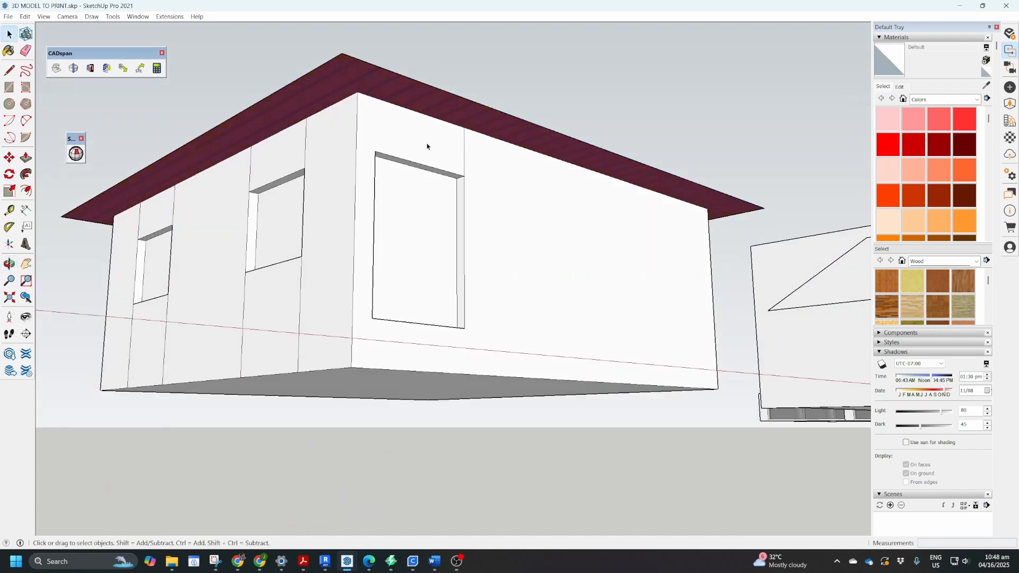
pyautogui.rightClick(388, 100)
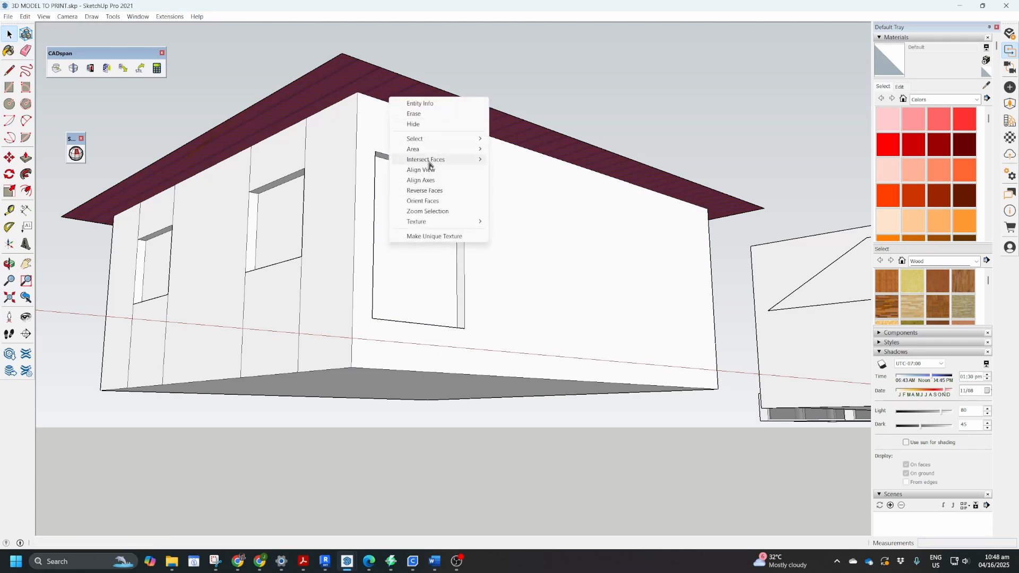
pyautogui.moveTo(456, 159)
pyautogui.click(534, 158)
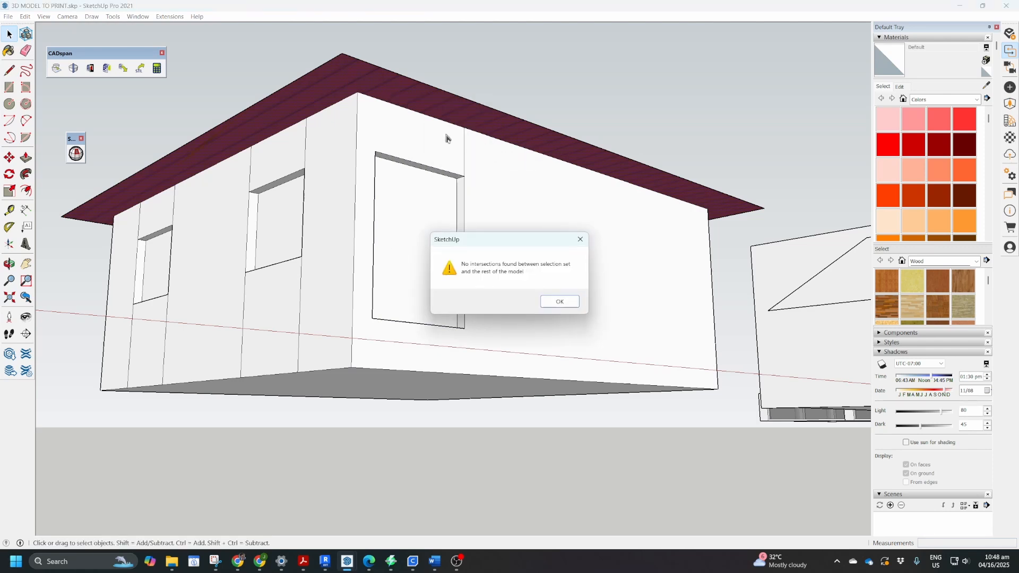
pyautogui.click(558, 303)
# Explode the roof group along with the group nested inside it.
pyautogui.scroll(-4, 398, 145)
pyautogui.moveTo(391, 157); pyautogui.dragTo(388, 201, button='middle')
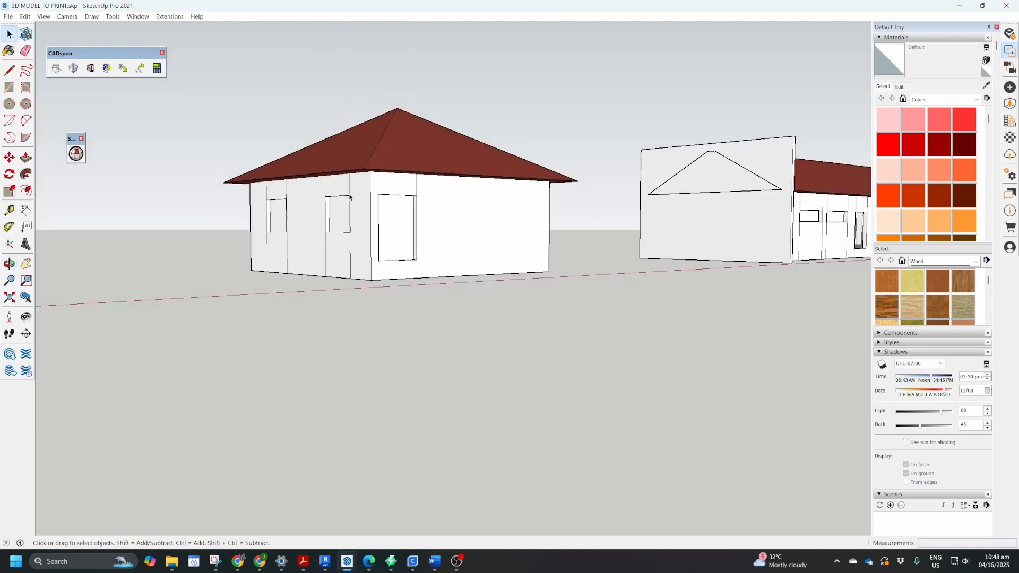
pyautogui.moveTo(192, 91); pyautogui.dragTo(619, 376)
pyautogui.rightClick(486, 208)
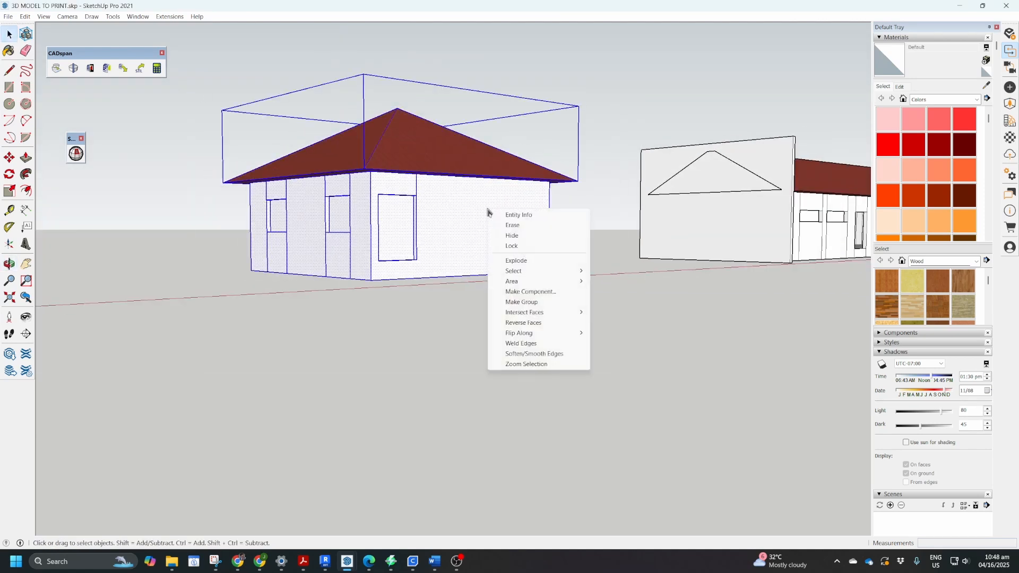
pyautogui.click(430, 151)
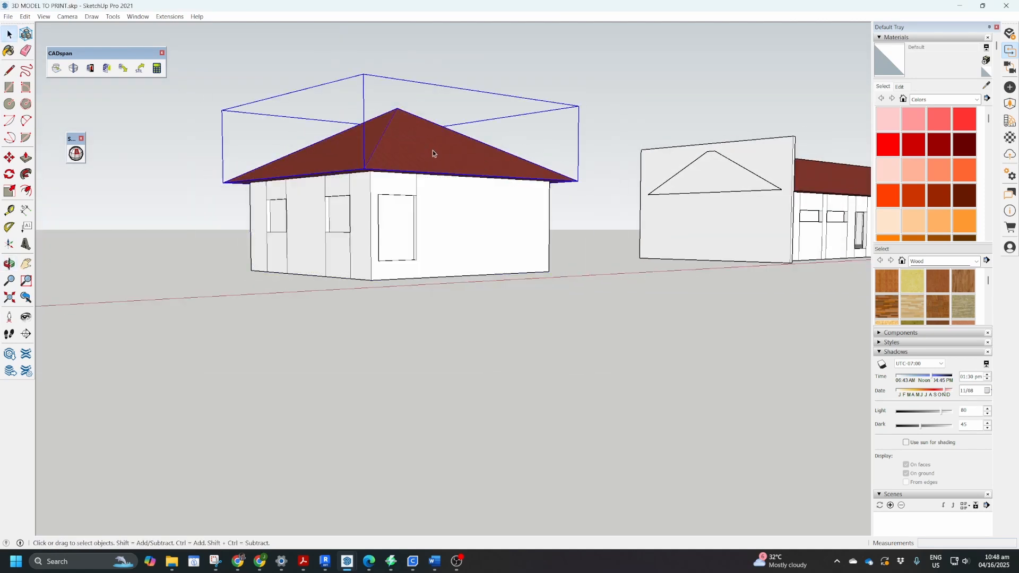
pyautogui.rightClick(432, 151)
pyautogui.click(471, 232)
pyautogui.click(555, 153)
pyautogui.click(512, 160)
pyautogui.rightClick(467, 157)
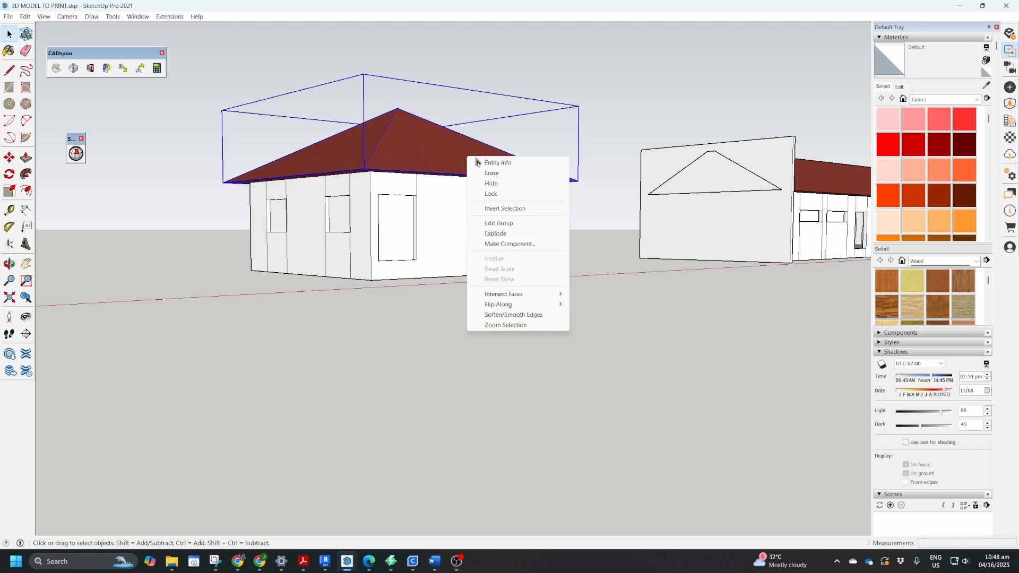
pyautogui.click(502, 234)
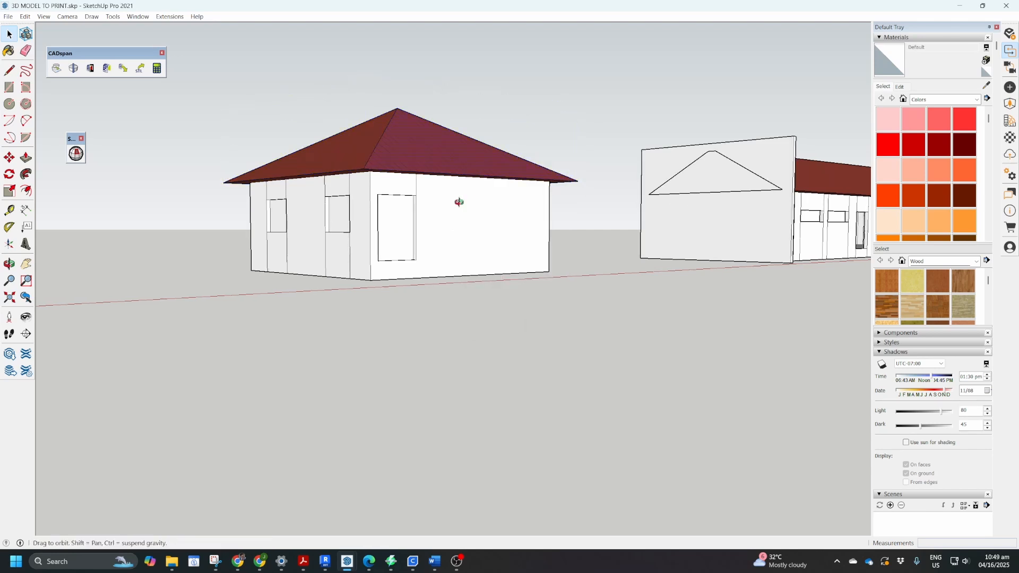
# Examine the house's interior and roof underside from below with the X-ray face style on, and switch X-ray off.
pyautogui.moveTo(462, 200); pyautogui.dragTo(466, 112, button='middle')
pyautogui.click(44, 17)
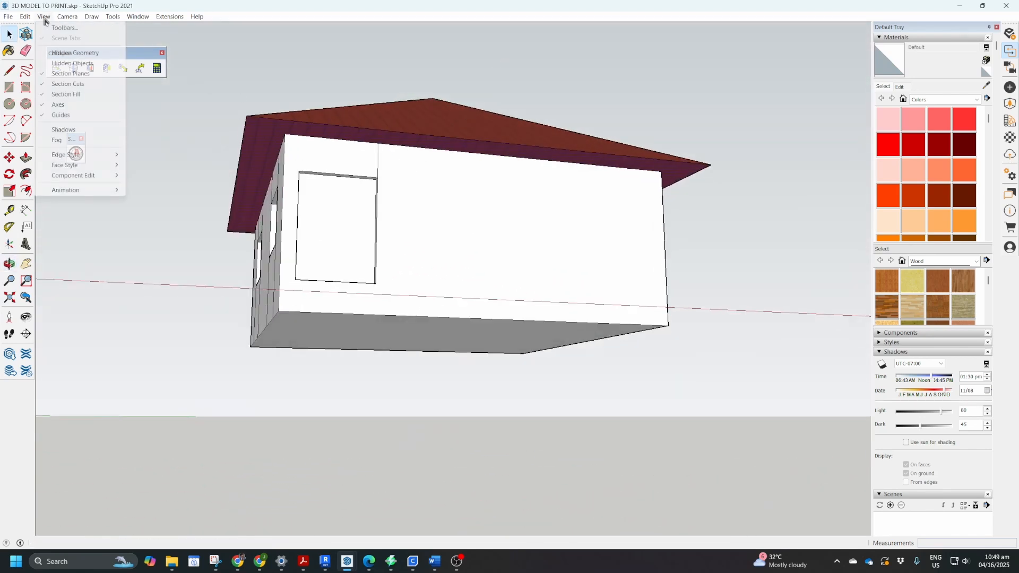
pyautogui.moveTo(77, 168)
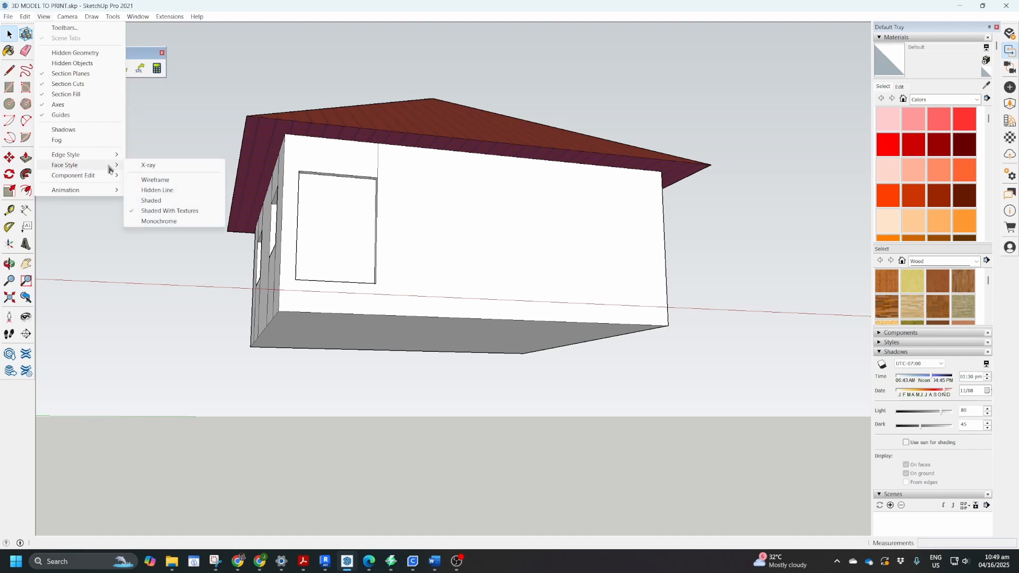
pyautogui.click(141, 165)
pyautogui.moveTo(421, 189); pyautogui.dragTo(326, 175, button='middle')
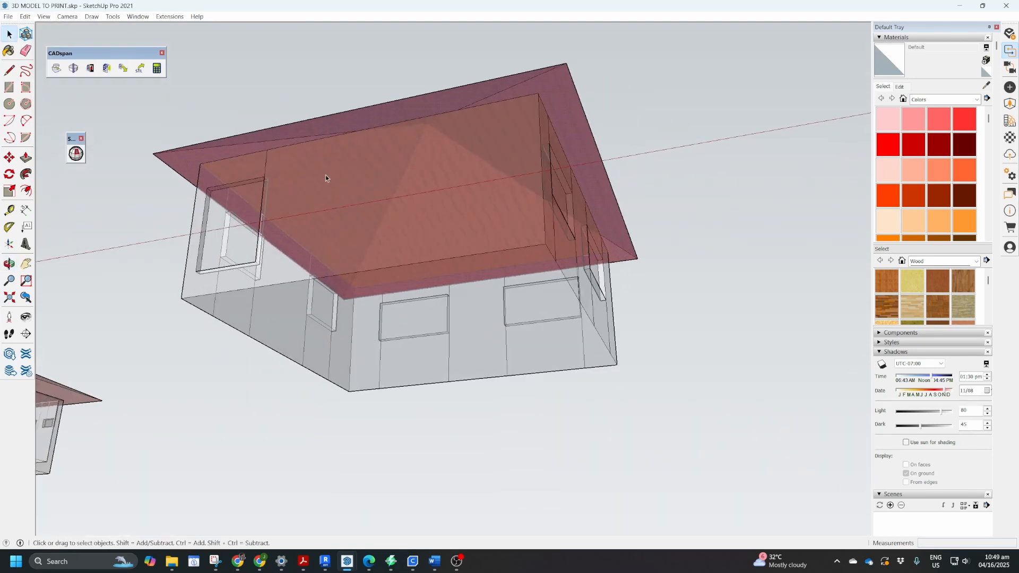
pyautogui.scroll(3, 328, 176)
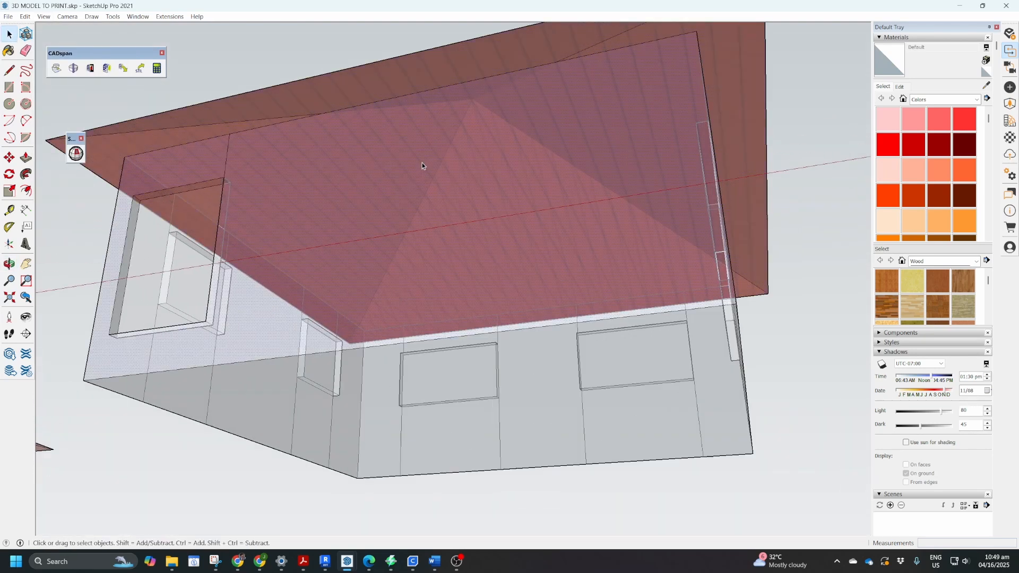
pyautogui.moveTo(422, 162); pyautogui.dragTo(380, 200, button='middle')
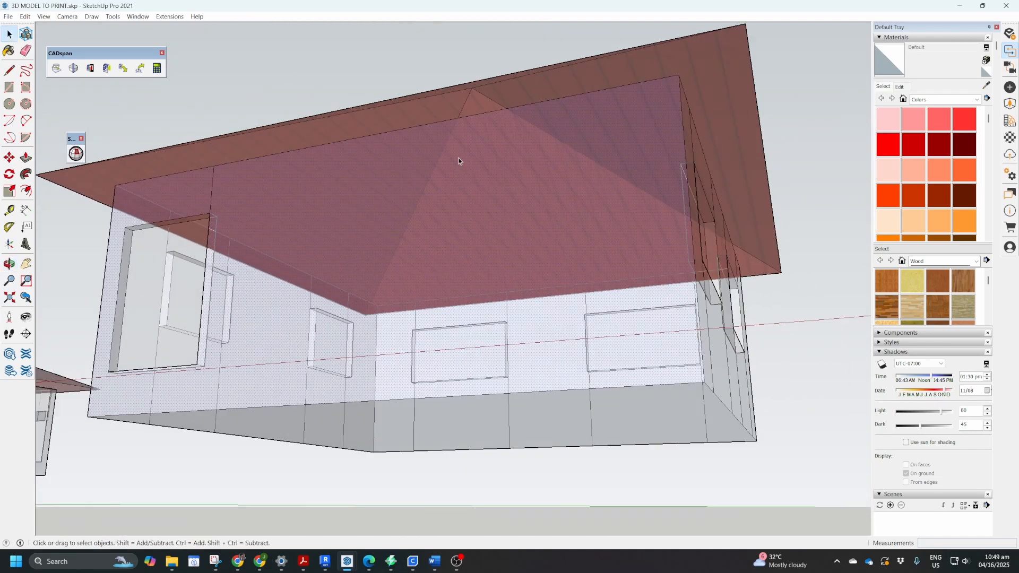
pyautogui.moveTo(459, 160); pyautogui.dragTo(552, 403, button='middle')
pyautogui.click(44, 17)
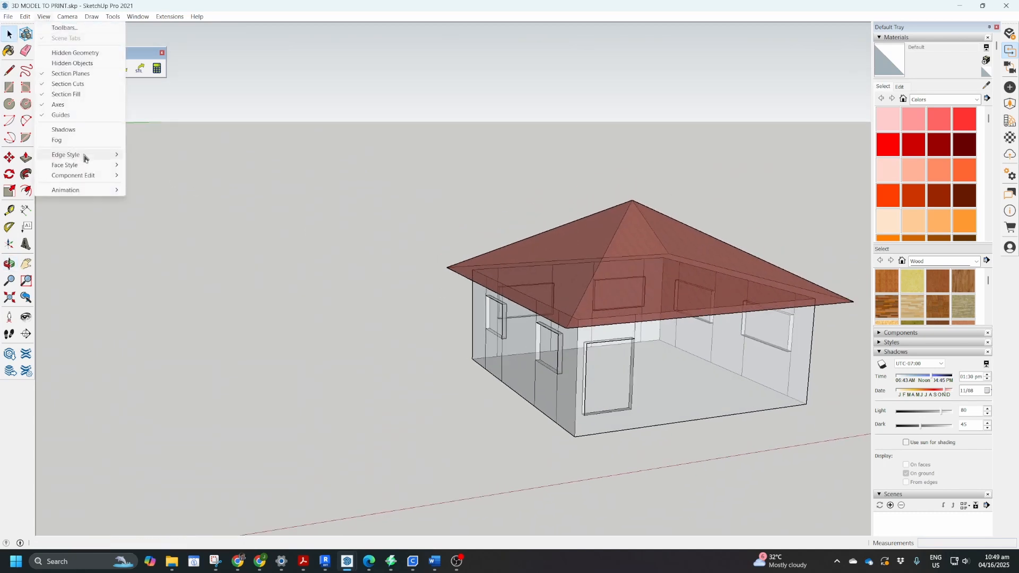
pyautogui.moveTo(85, 165)
pyautogui.click(143, 165)
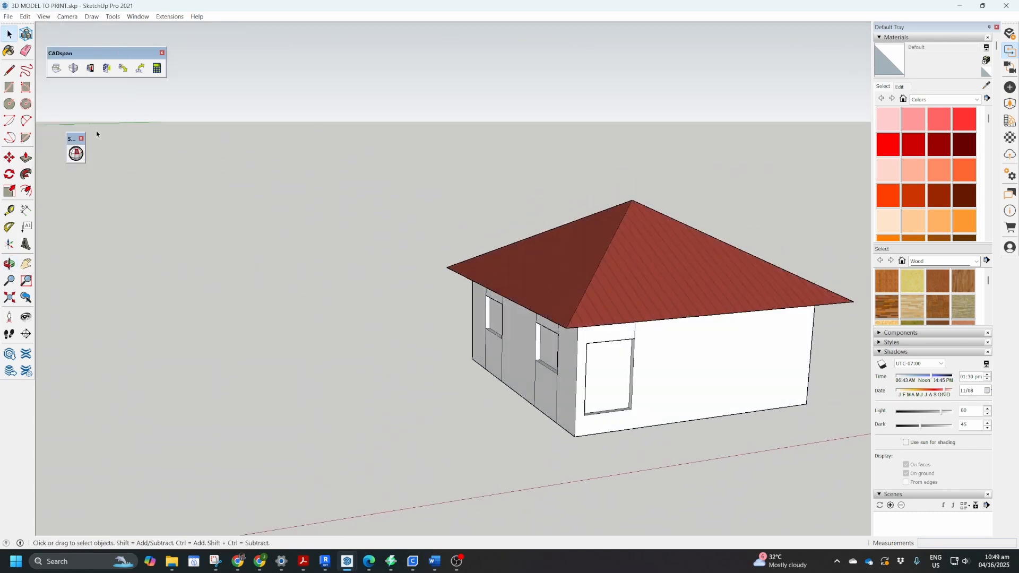
# Place a vertical section plane perpendicular to the red axis beside the house, keeping its default name, and select it.
pyautogui.moveTo(406, 345); pyautogui.dragTo(436, 383, button='middle')
pyautogui.press('Right')
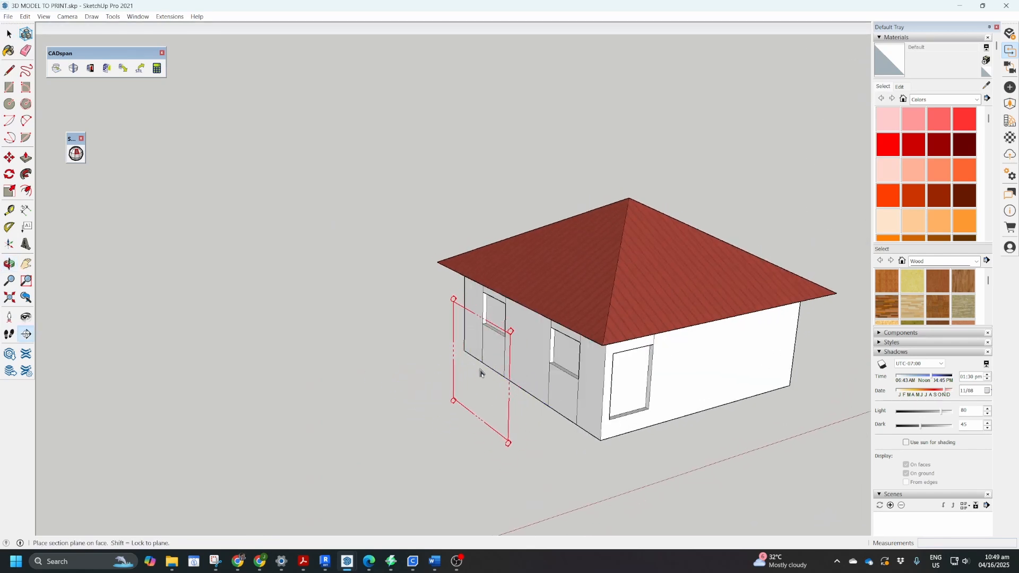
pyautogui.click(480, 373)
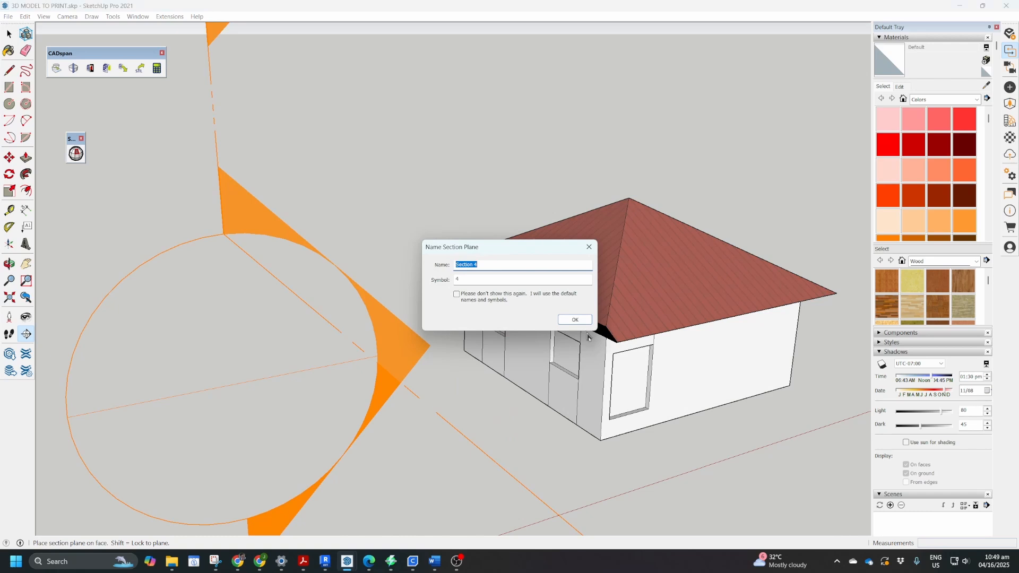
pyautogui.click(576, 320)
pyautogui.scroll(-10, 577, 386)
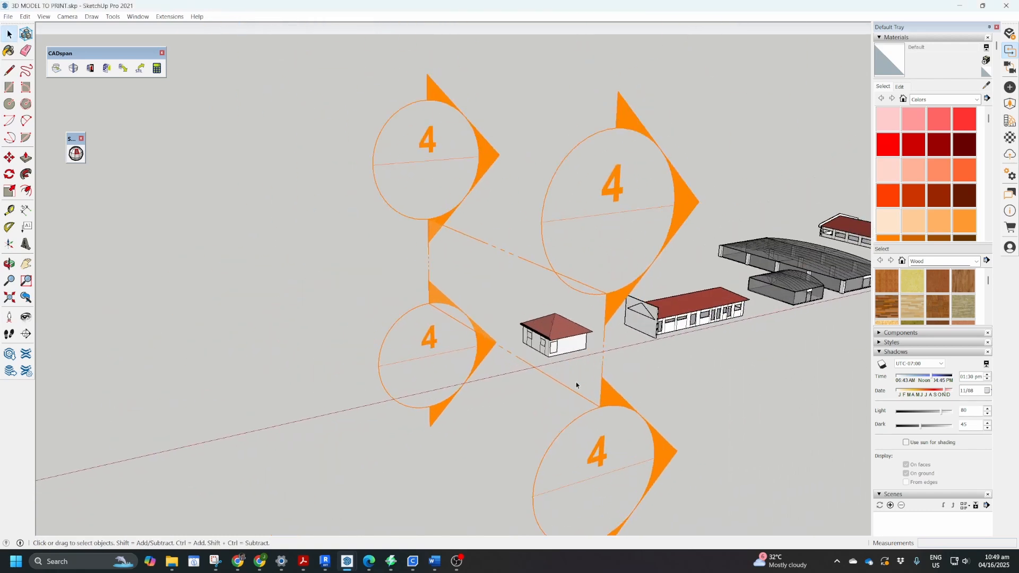
pyautogui.scroll(4, 577, 386)
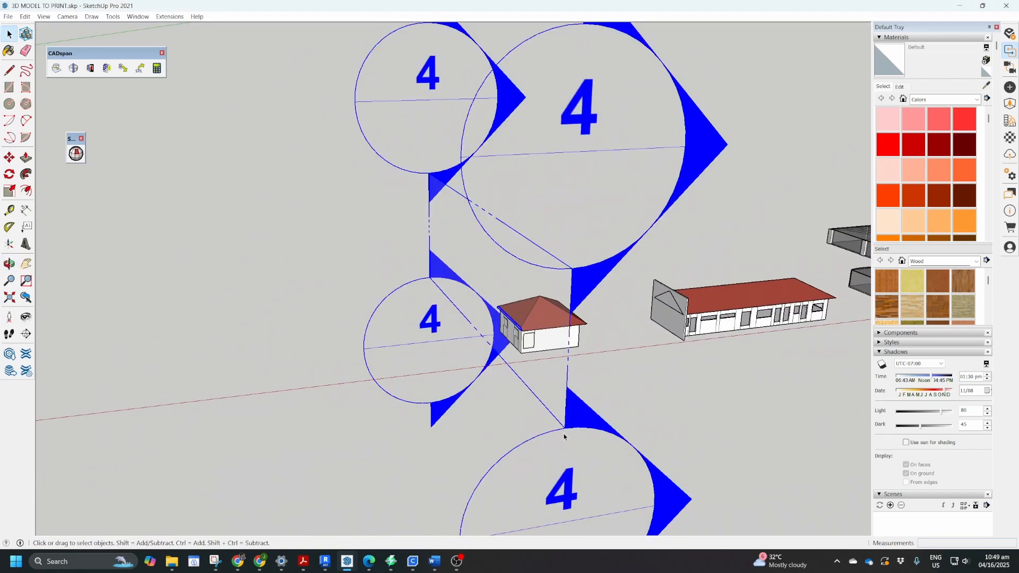
# Move the section plane about 4640 mm along the red axis so that it cuts through the house.
pyautogui.press('m')
pyautogui.click(524, 385)
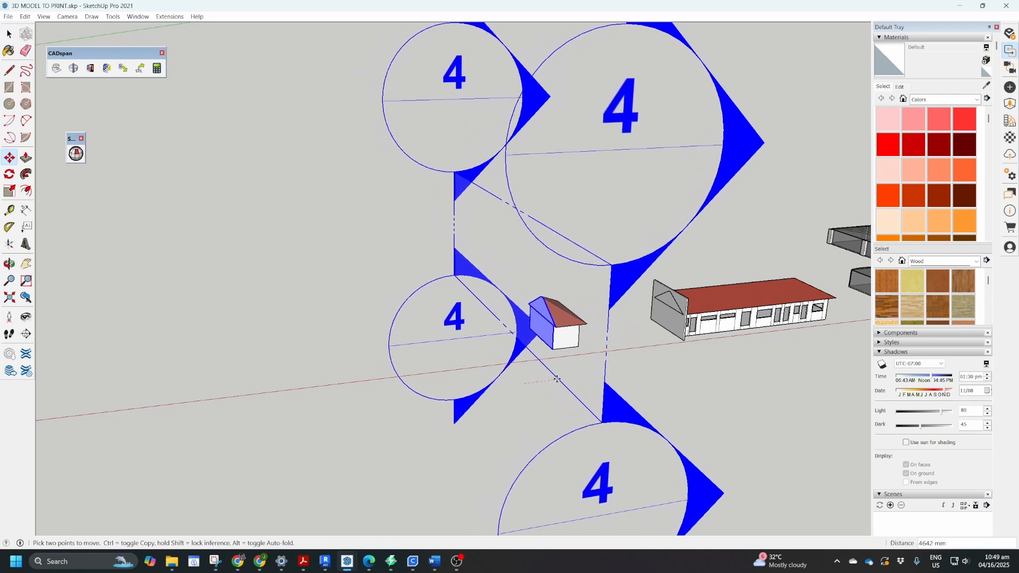
pyautogui.click(554, 379)
# Examine the cut through the roof and walls from several sides, and undo the section plane.
pyautogui.scroll(4, 541, 337)
pyautogui.moveTo(541, 336); pyautogui.dragTo(744, 329, button='middle')
pyautogui.scroll(3, 531, 273)
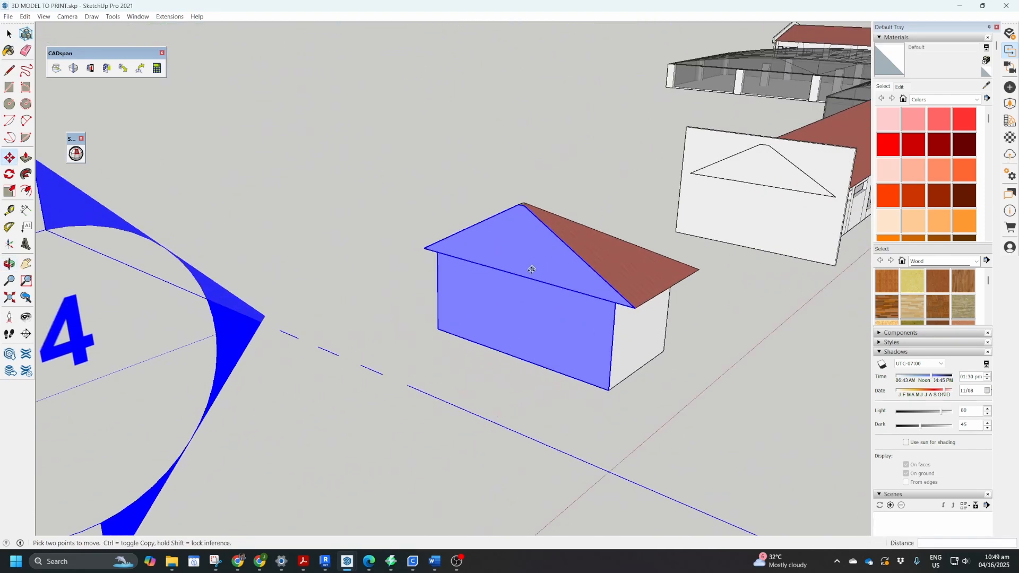
pyautogui.moveTo(482, 280); pyautogui.dragTo(536, 275, button='middle')
pyautogui.press('space')
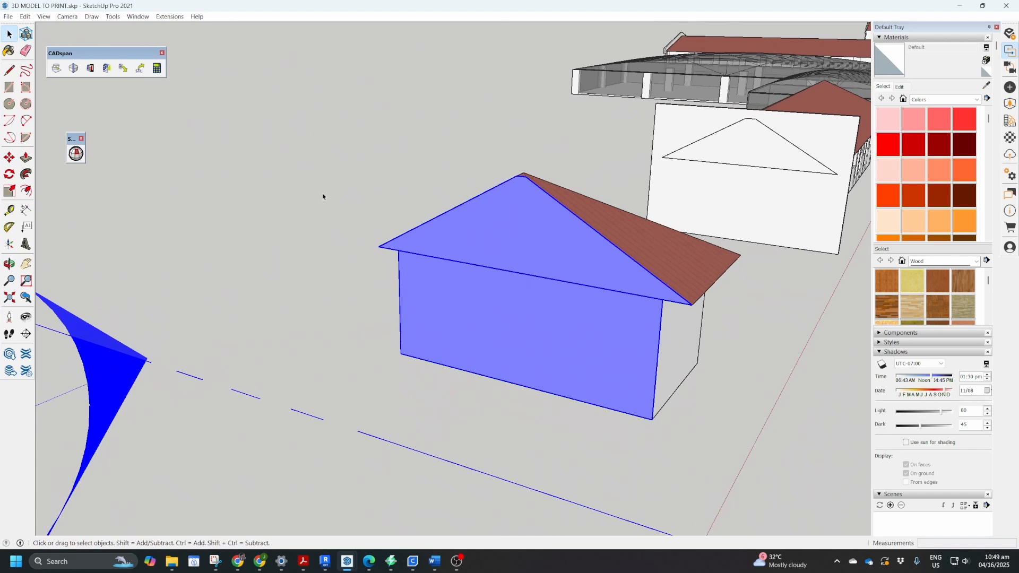
pyautogui.scroll(-3, 725, 182)
pyautogui.scroll(3, 730, 416)
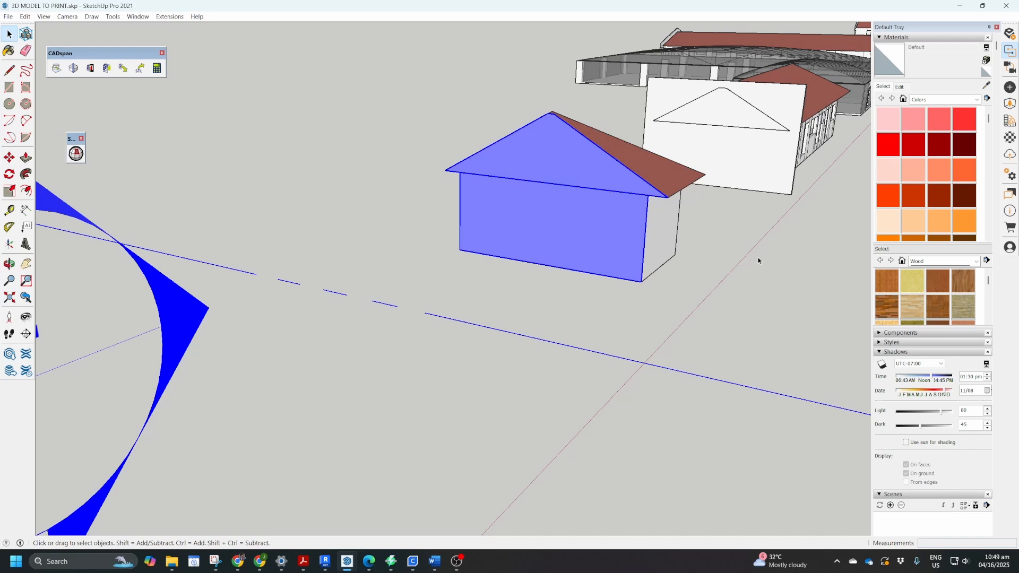
pyautogui.scroll(10, 690, 216)
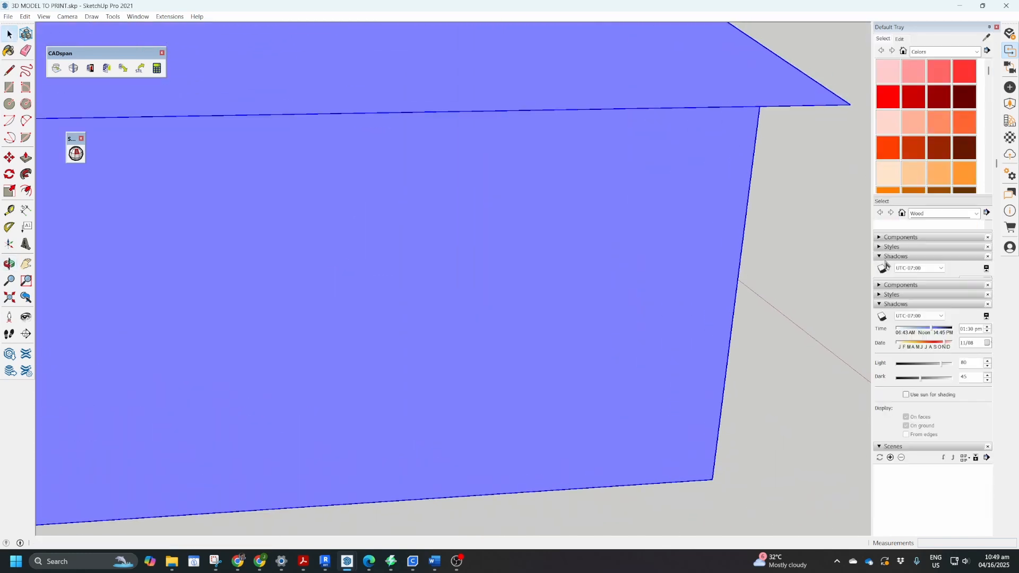
pyautogui.scroll(-2, 886, 264)
pyautogui.moveTo(658, 218); pyautogui.dragTo(865, 284, button='middle')
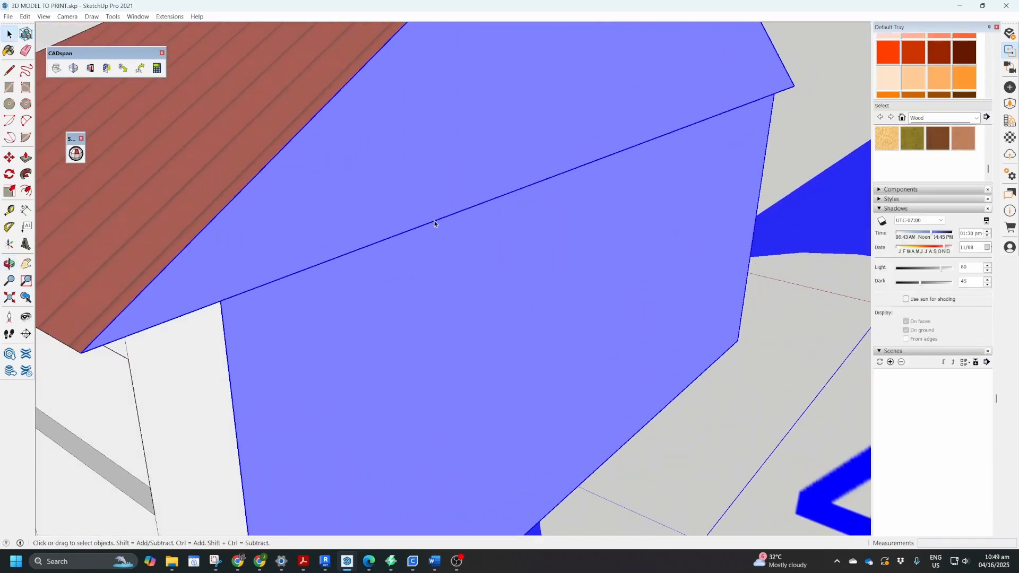
pyautogui.scroll(-3, 434, 222)
pyautogui.moveTo(444, 251); pyautogui.dragTo(339, 111, button='middle')
pyautogui.scroll(-6, 394, 246)
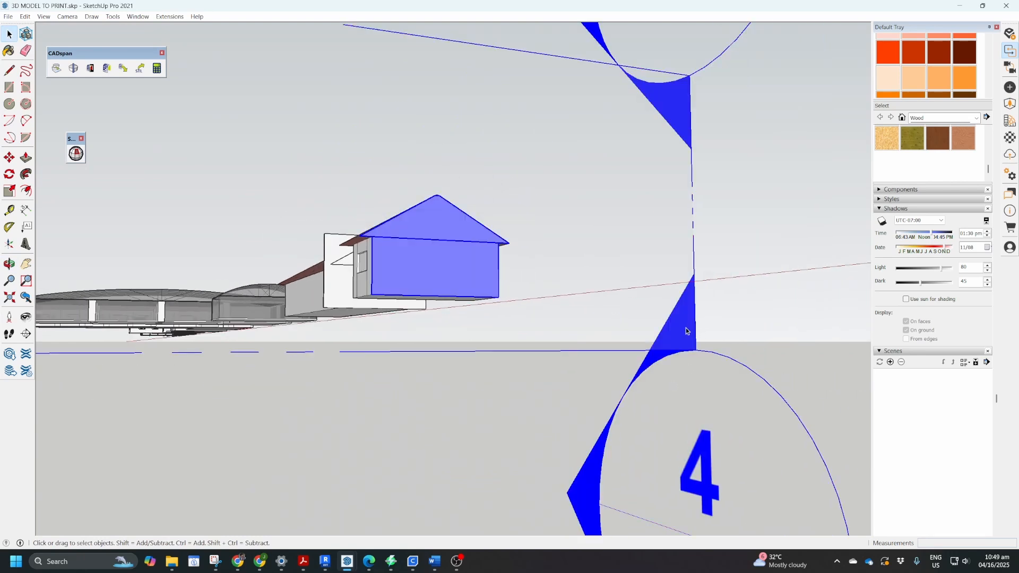
pyautogui.hotkey('ctrl', 'z')
# Draw a line along the bottom edge of the door-side wall to close the house's open floor with a face.
pyautogui.moveTo(649, 330); pyautogui.dragTo(441, 184, button='middle')
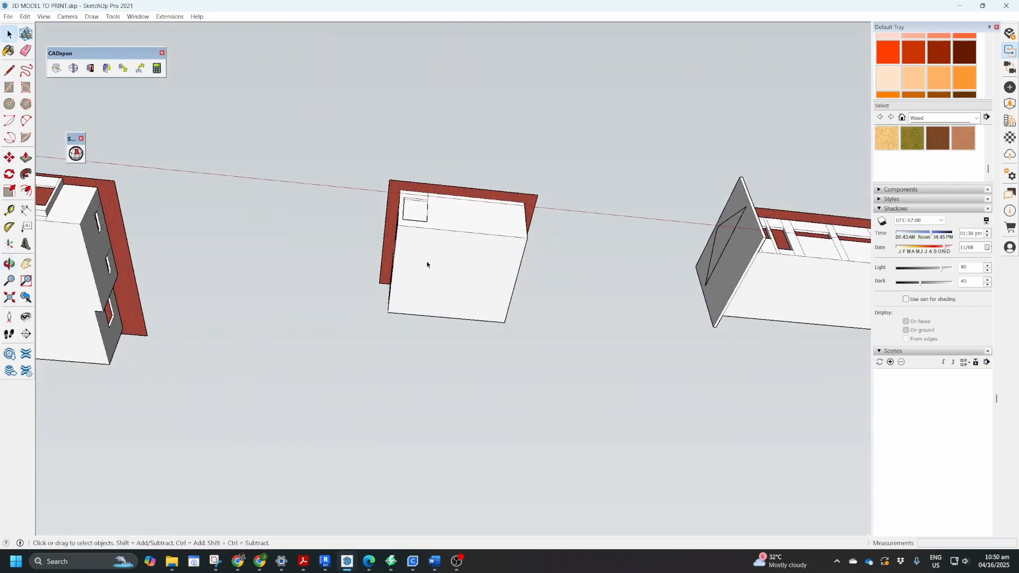
pyautogui.scroll(3, 428, 264)
pyautogui.moveTo(422, 273); pyautogui.dragTo(482, 355, button='middle')
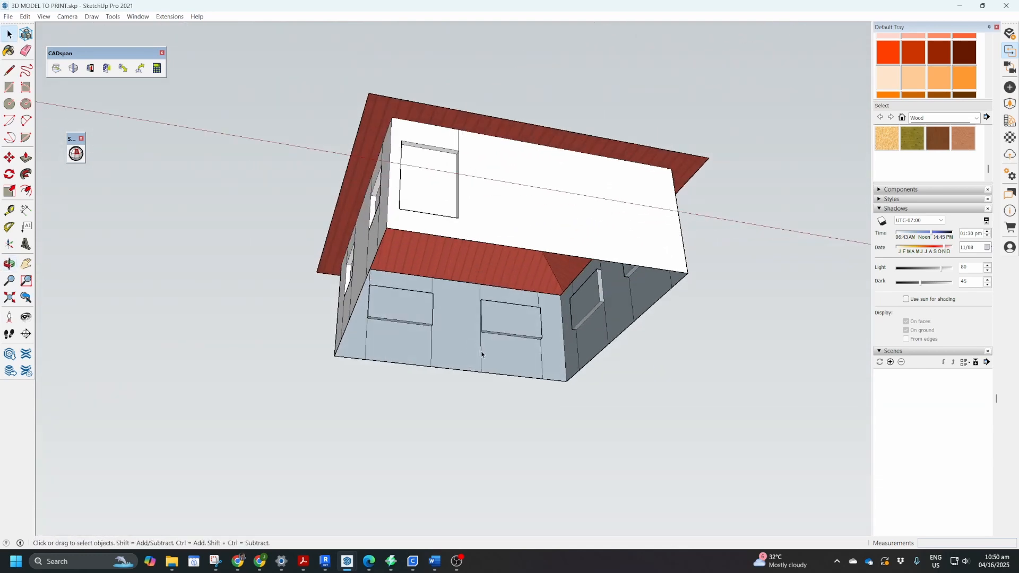
pyautogui.press('l')
pyautogui.click(387, 227)
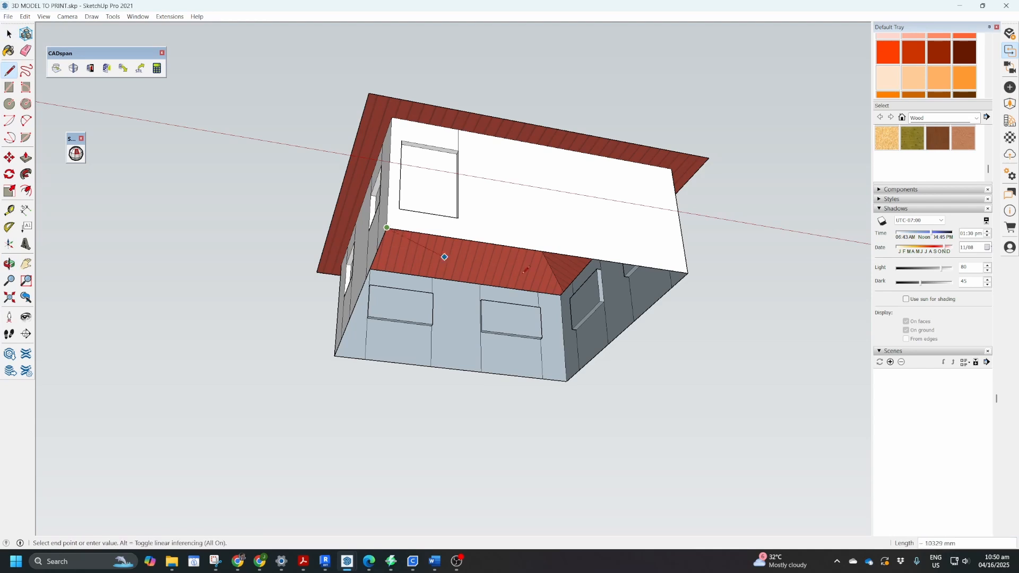
pyautogui.moveTo(690, 269); pyautogui.dragTo(534, 349, button='middle')
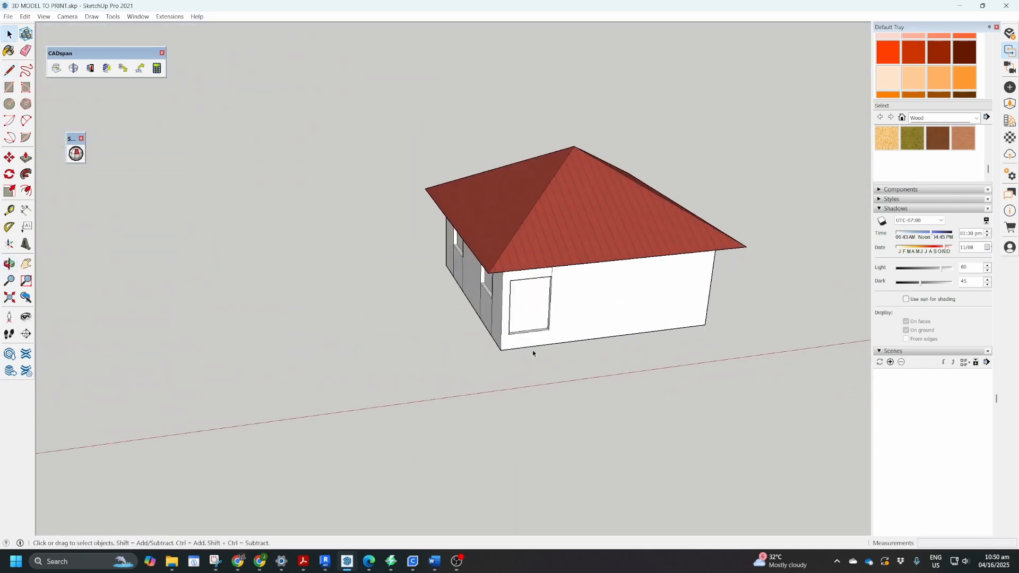
# Unhide the porch with its steps in front of the house's door.
pyautogui.scroll(6, 555, 351)
pyautogui.rightClick(528, 363)
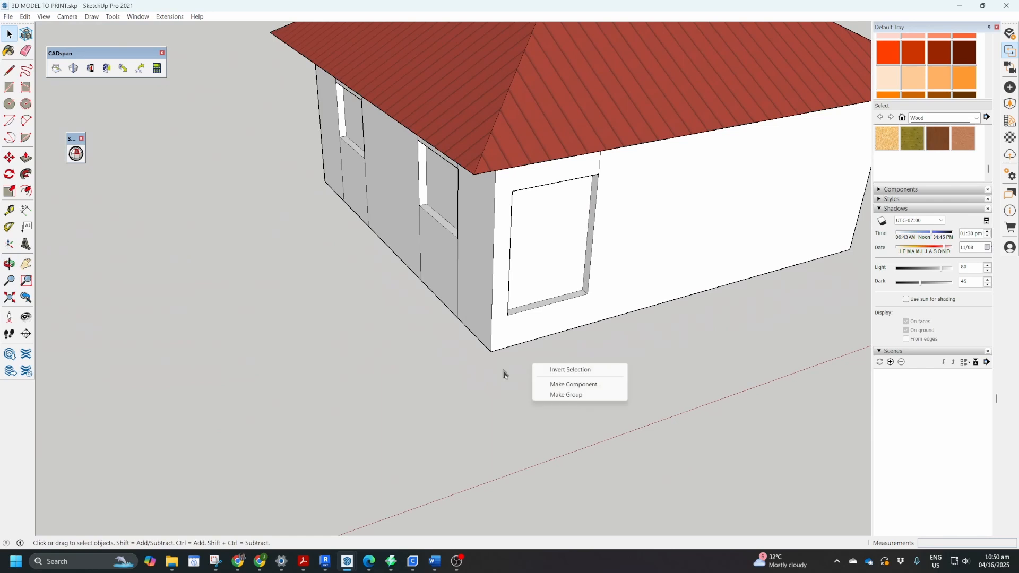
pyautogui.click(503, 371)
pyautogui.click(25, 16)
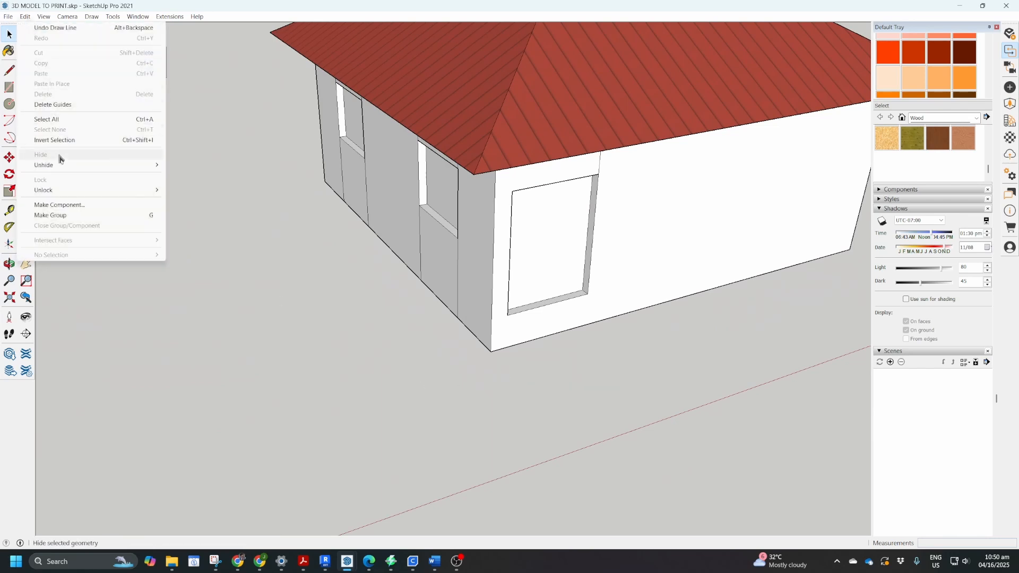
pyautogui.moveTo(64, 165)
pyautogui.click(186, 188)
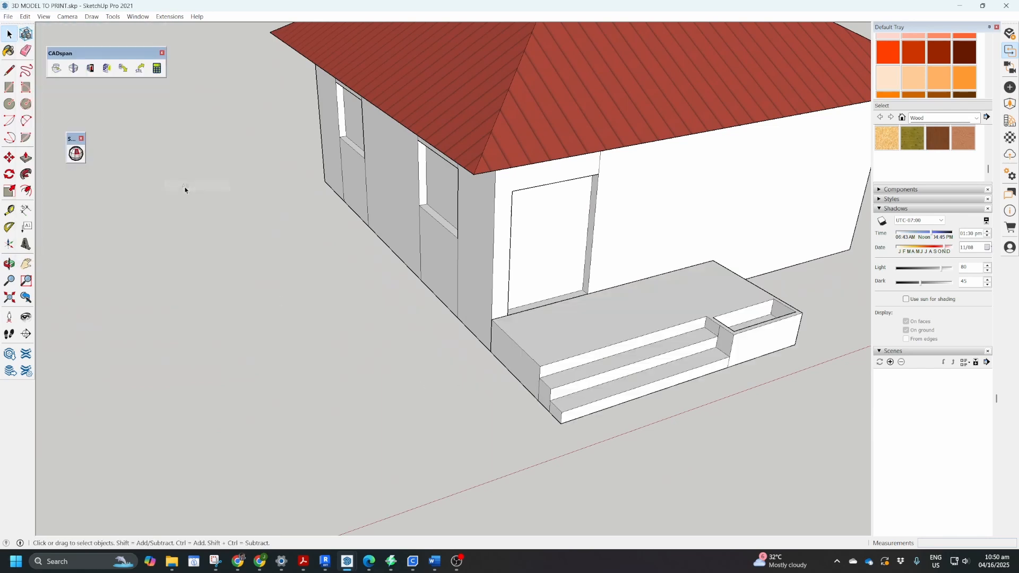
# Explode the porch group into loose geometry and clear the selection.
pyautogui.click(547, 329)
pyautogui.moveTo(539, 329); pyautogui.dragTo(614, 303, button='middle')
pyautogui.scroll(3, 619, 302)
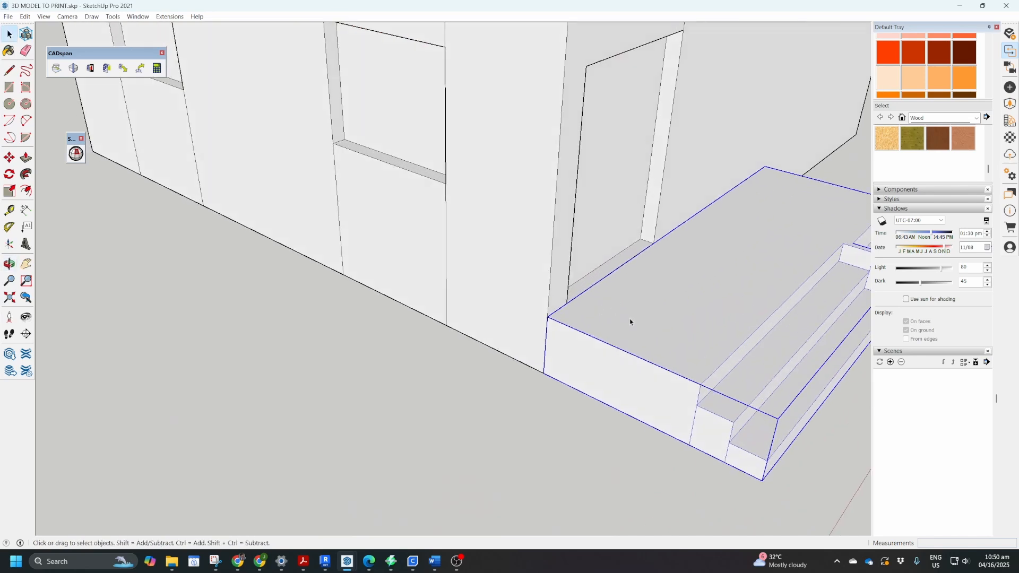
pyautogui.rightClick(630, 322)
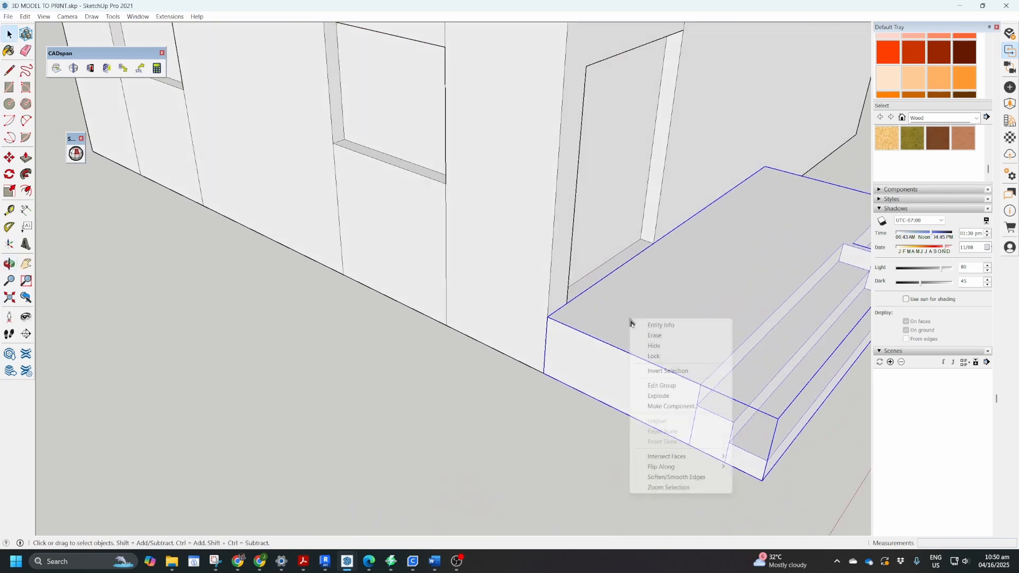
pyautogui.click(662, 397)
pyautogui.click(575, 410)
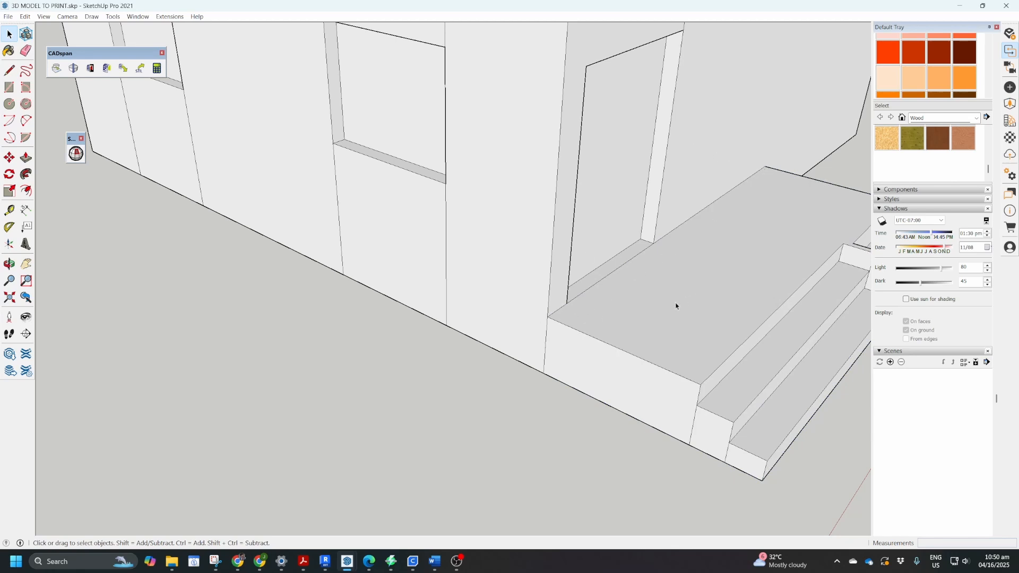
# Turn on the X-ray face style and examine where the porch meets the house wall.
pyautogui.moveTo(675, 306); pyautogui.dragTo(674, 306, button='middle')
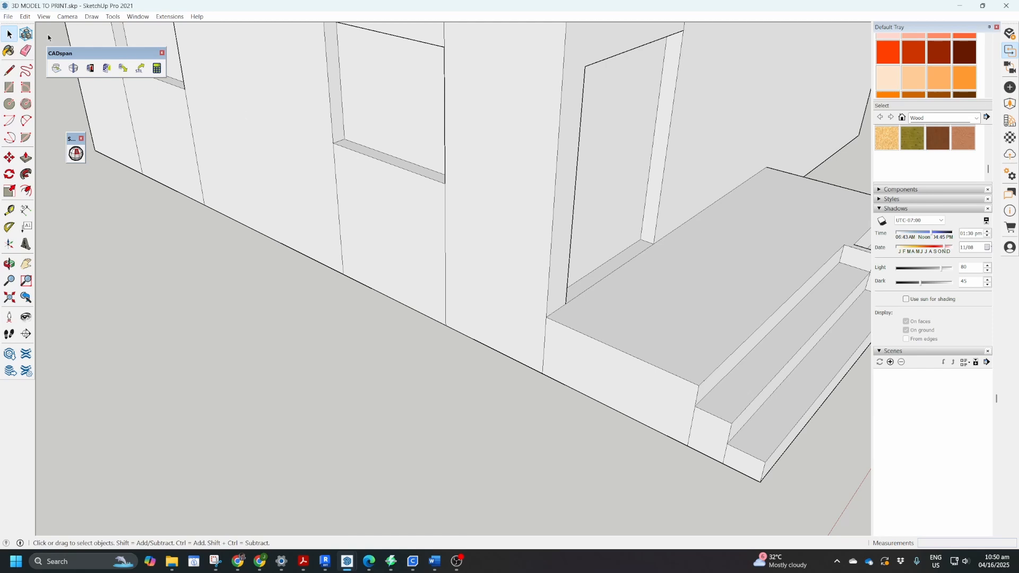
pyautogui.click(43, 17)
pyautogui.moveTo(60, 152)
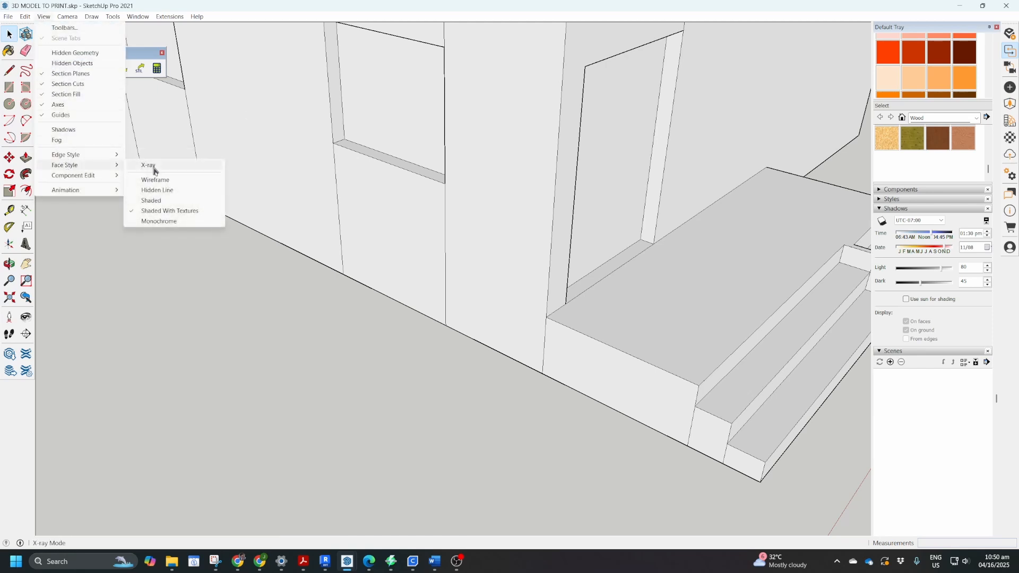
pyautogui.click(148, 166)
pyautogui.moveTo(724, 260); pyautogui.dragTo(487, 339, button='middle')
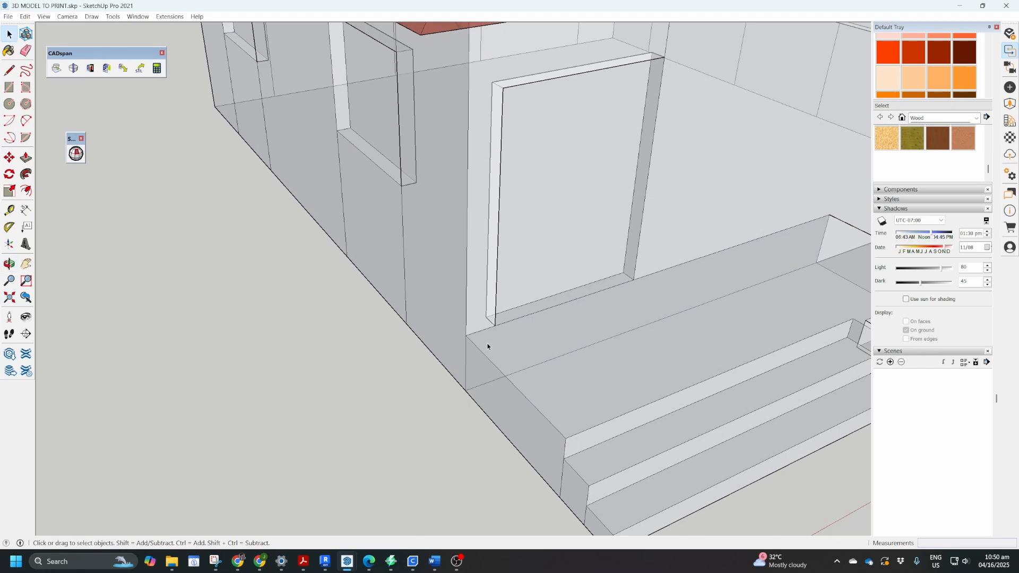
# Display back edges as dashed lines without X-ray and examine the porch and floor from below.
pyautogui.press('k')
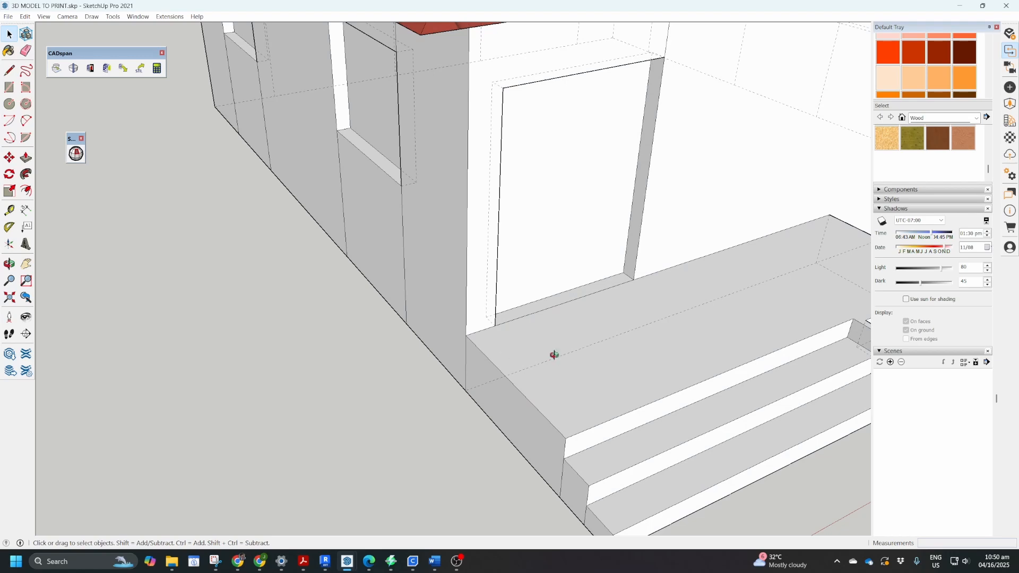
pyautogui.moveTo(554, 355); pyautogui.dragTo(555, 240, button='middle')
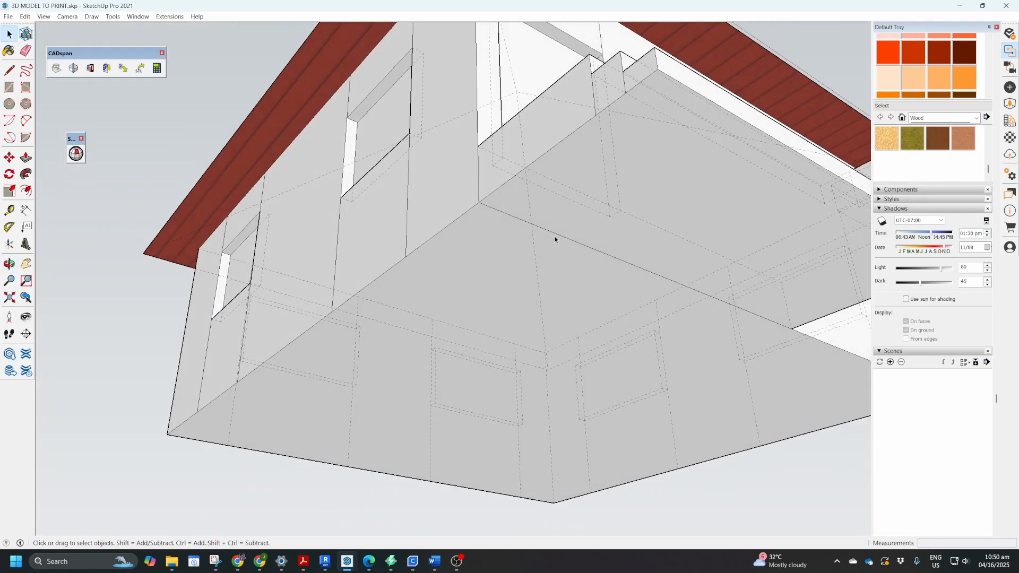
pyautogui.click(554, 235)
# Place a section plane on the small house's window-side wall, keeping the default name and symbol.
pyautogui.moveTo(598, 253); pyautogui.dragTo(378, 383, button='middle')
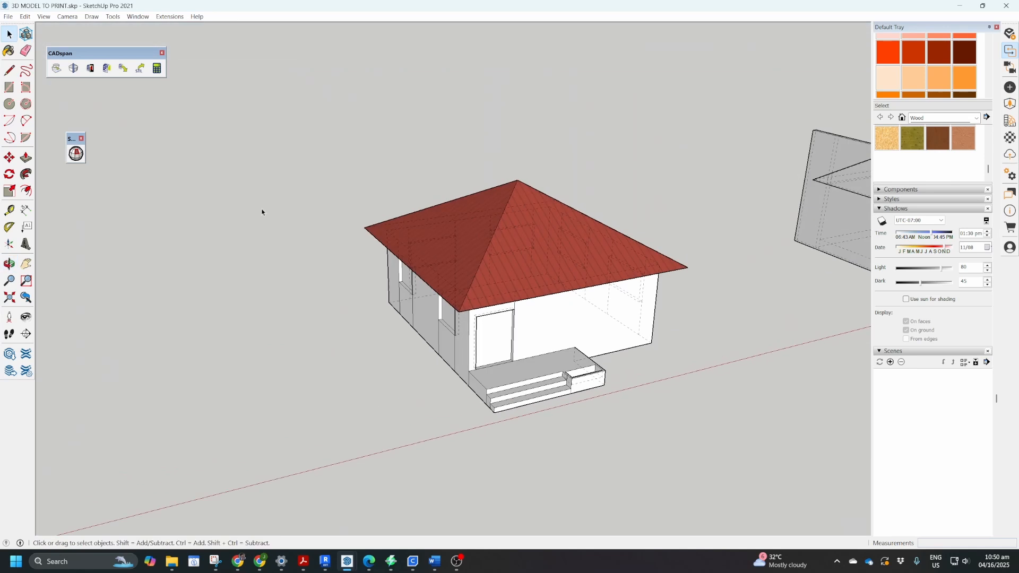
pyautogui.click(25, 333)
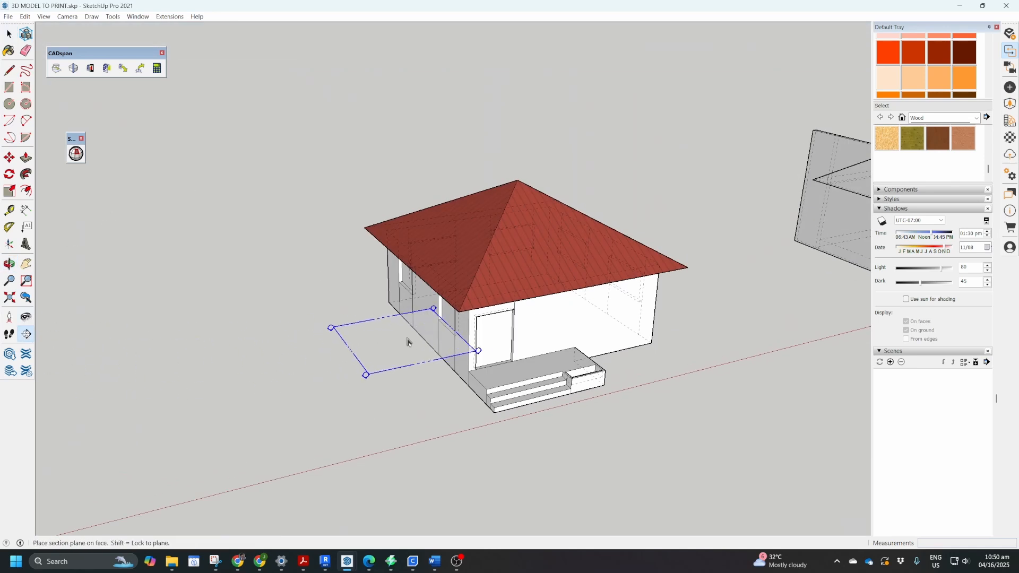
pyautogui.click(427, 317)
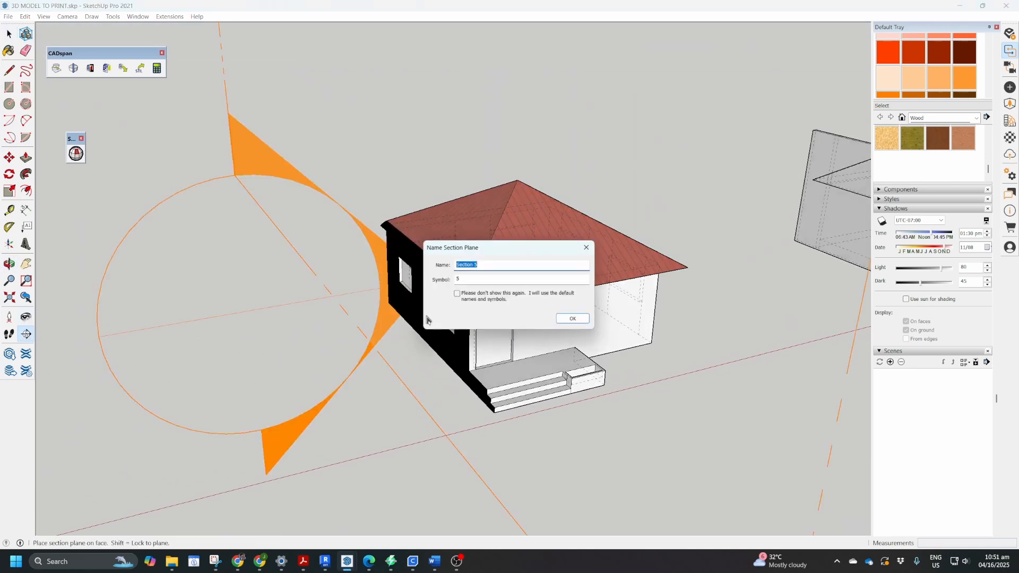
pyautogui.click(575, 319)
pyautogui.scroll(-3, 542, 350)
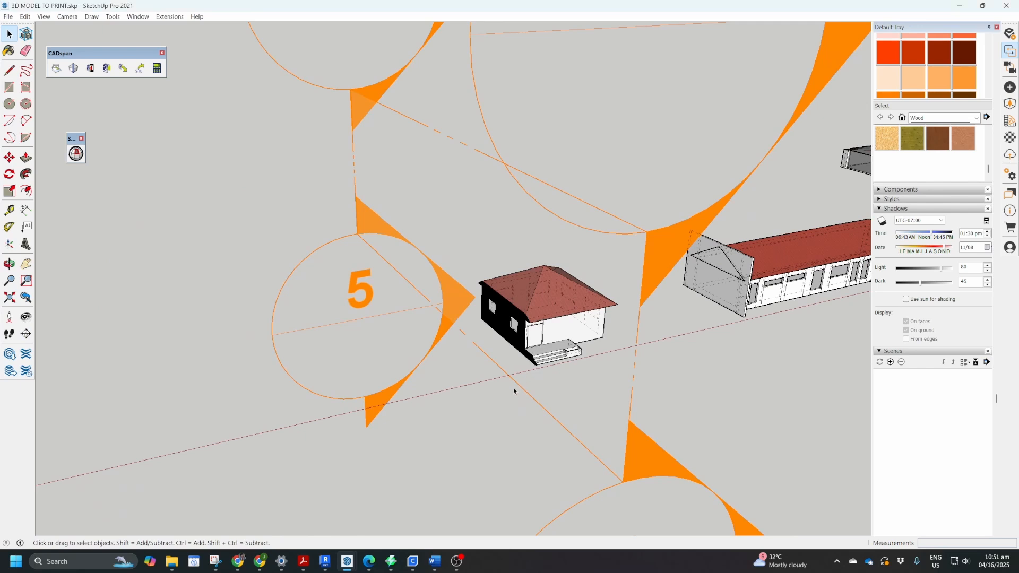
# Move the section plane about 30300 mm along the red axis, through the small house and into the neighbouring long building.
pyautogui.press('m')
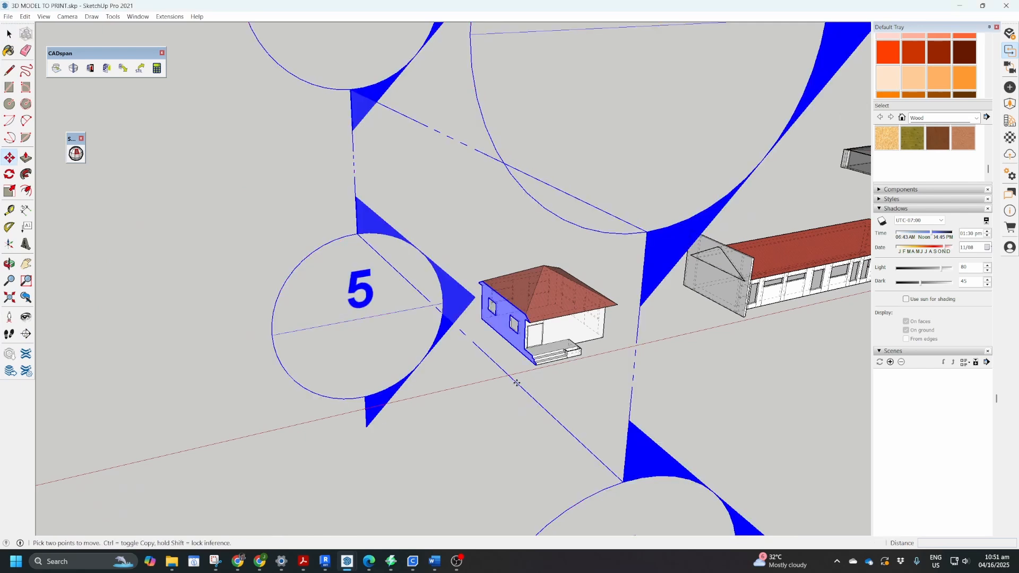
pyautogui.click(517, 383)
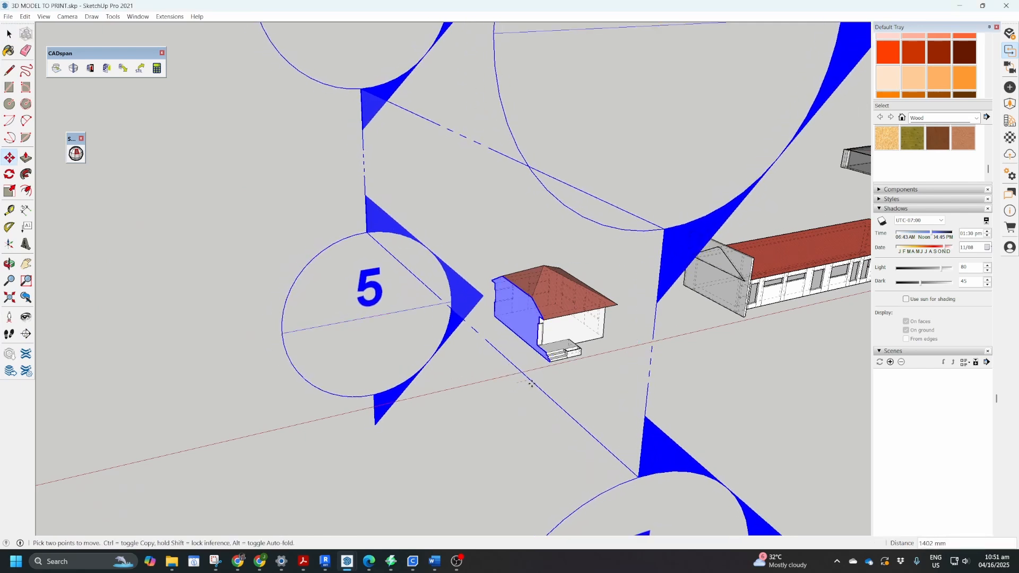
pyautogui.scroll(3, 542, 362)
pyautogui.moveTo(541, 361); pyautogui.dragTo(718, 348, button='middle')
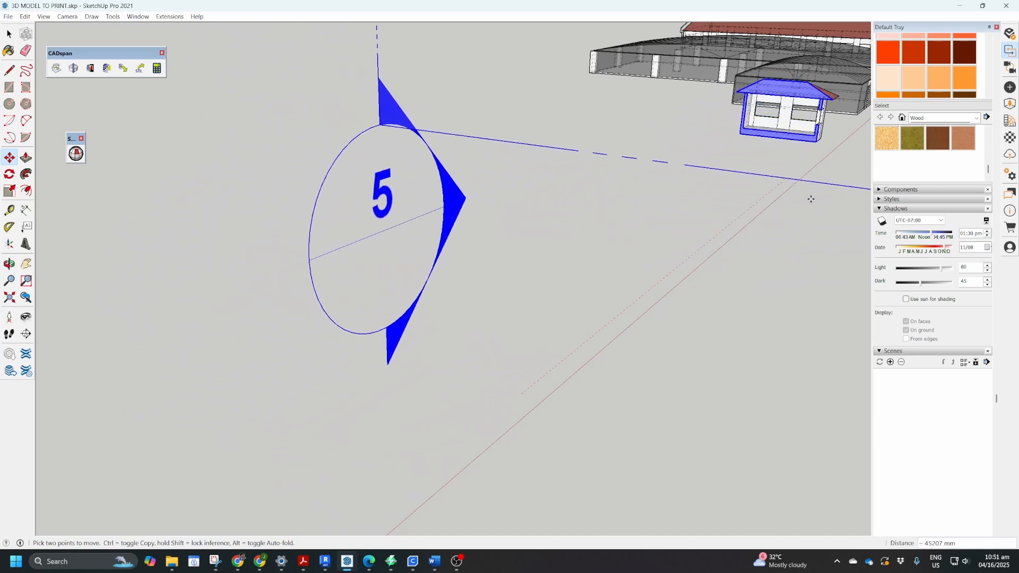
pyautogui.click(735, 221)
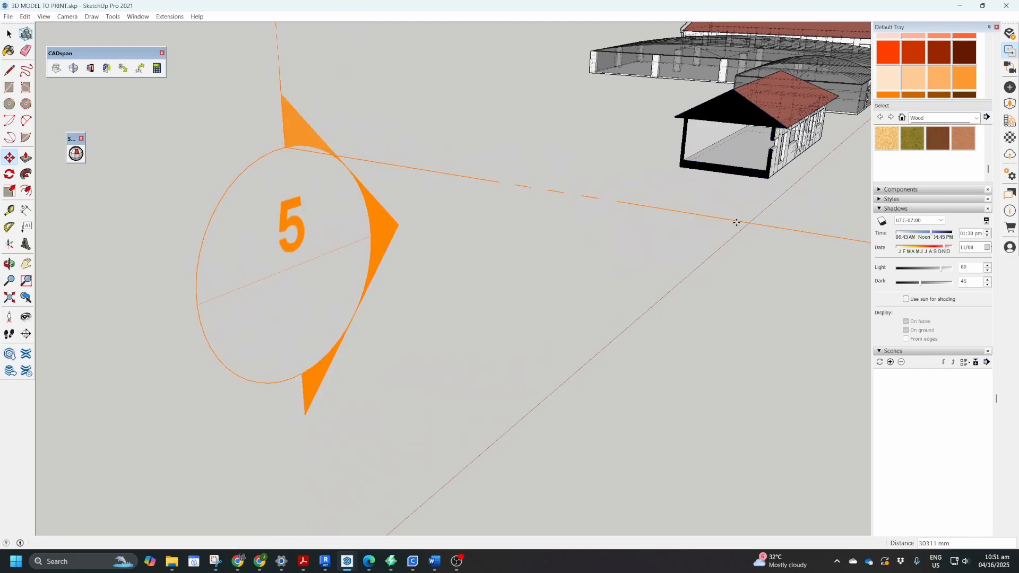
pyautogui.moveTo(734, 221); pyautogui.dragTo(466, 284, button='middle')
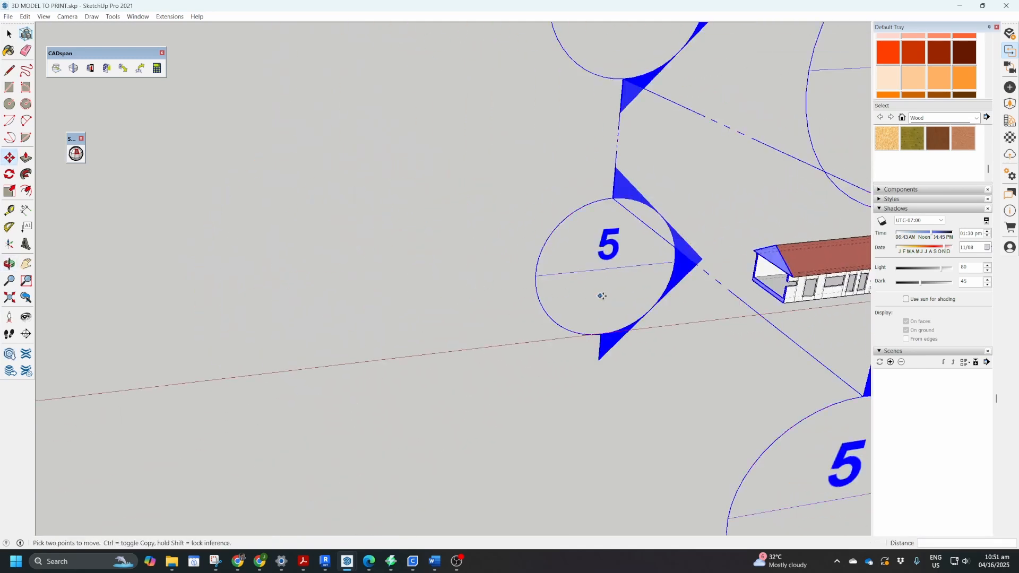
# Examine the curved-roof buildings and the other models lined up along the red axis.
pyautogui.keyDown('shift'); pyautogui.moveTo(643, 277); pyautogui.dragTo(79, 295, button='middle'); pyautogui.keyUp('shift')
pyautogui.scroll(4, 659, 229)
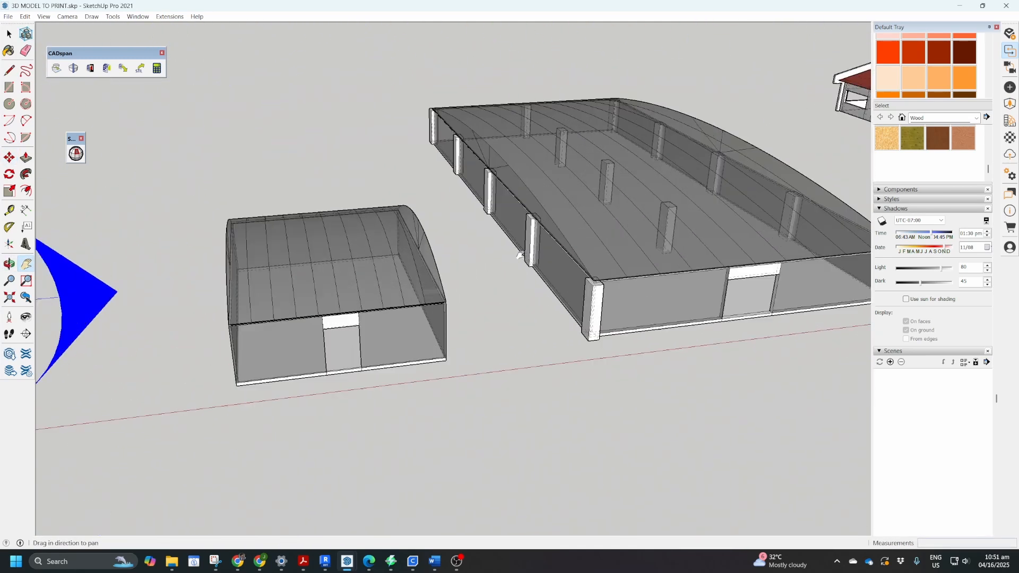
pyautogui.moveTo(482, 248); pyautogui.dragTo(537, 230, button='middle')
pyautogui.press('space')
pyautogui.click(44, 16)
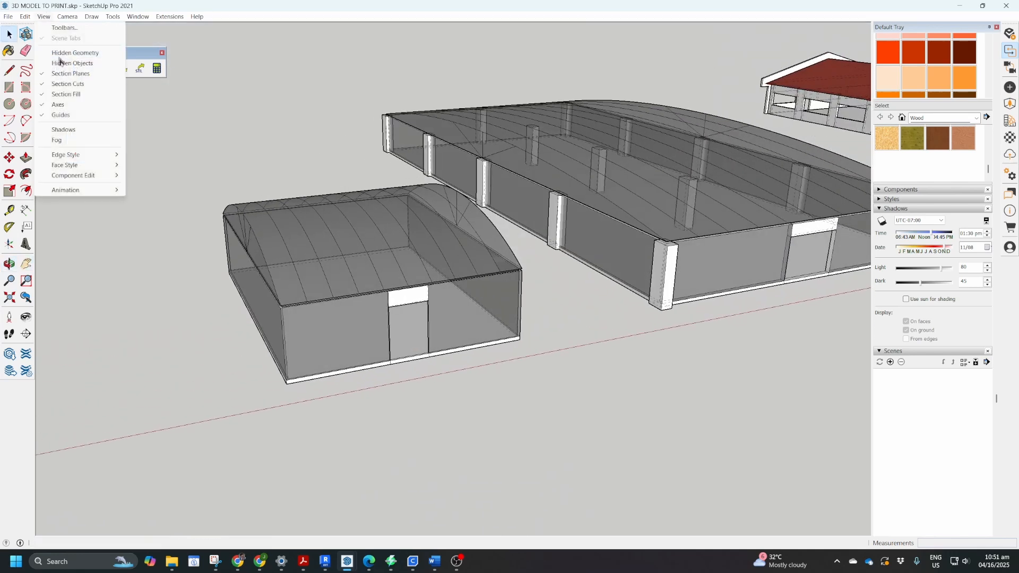
pyautogui.moveTo(91, 165)
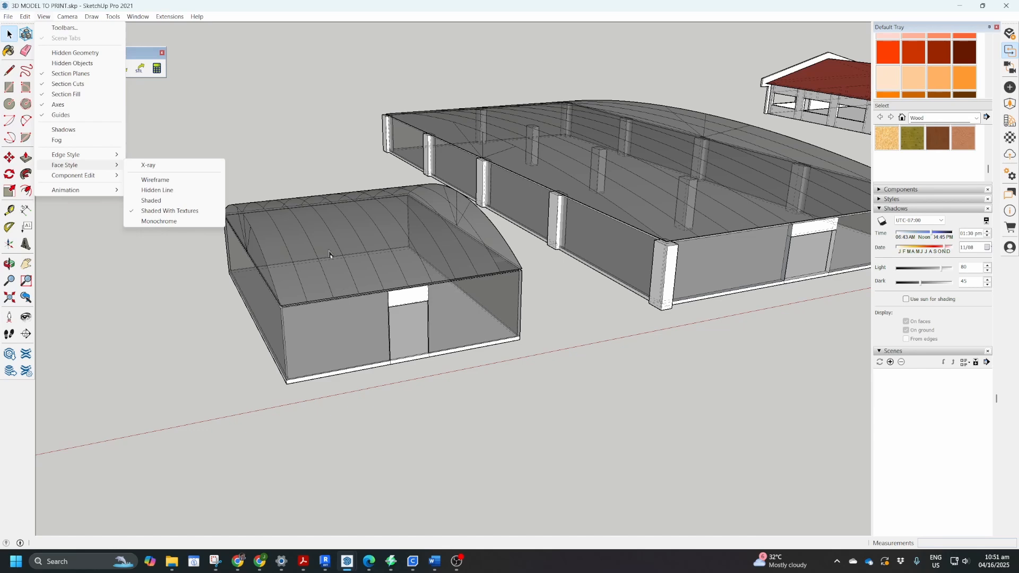
pyautogui.click(252, 181)
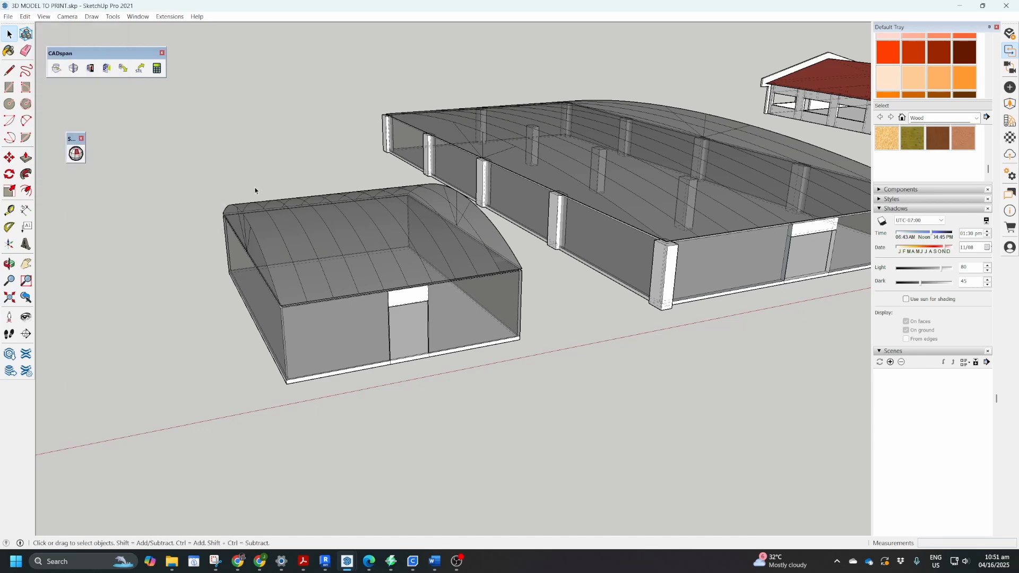
pyautogui.moveTo(255, 191); pyautogui.dragTo(321, 206, button='middle')
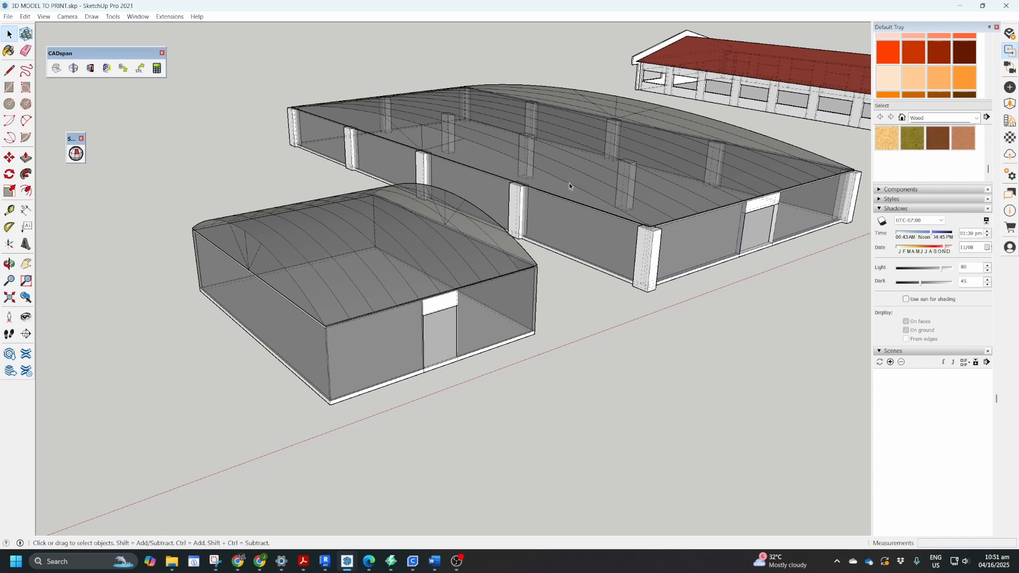
pyautogui.keyDown('shift'); pyautogui.moveTo(685, 137); pyautogui.dragTo(318, 210, button='middle'); pyautogui.keyUp('shift')
pyautogui.keyDown('shift'); pyautogui.moveTo(658, 176); pyautogui.dragTo(229, 245, button='middle'); pyautogui.keyUp('shift')
pyautogui.keyDown('shift'); pyautogui.moveTo(435, 247); pyautogui.dragTo(75, 387, button='middle'); pyautogui.keyUp('shift')
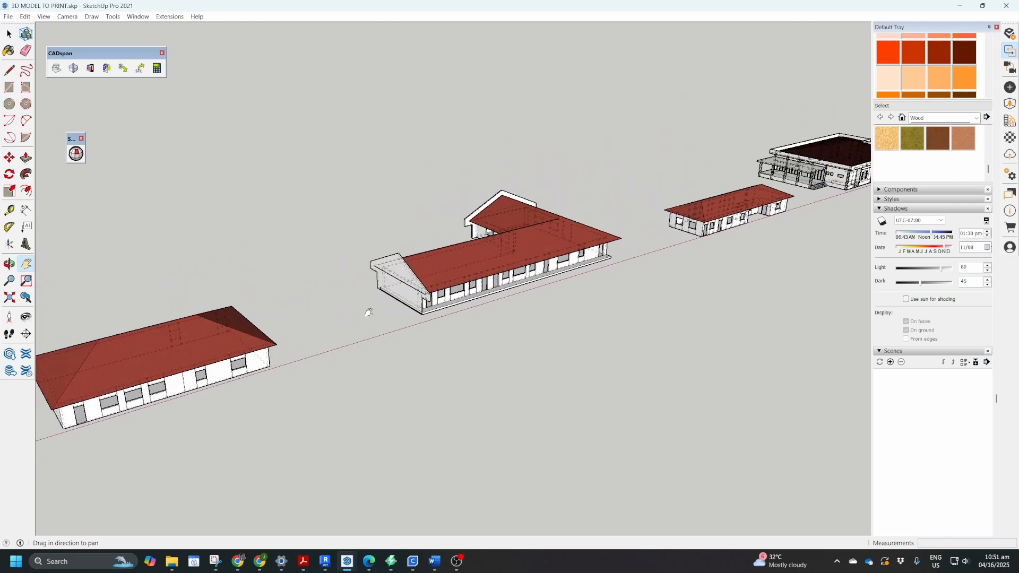
pyautogui.keyDown('shift'); pyautogui.moveTo(416, 305); pyautogui.dragTo(130, 420, button='middle'); pyautogui.keyUp('shift')
pyautogui.keyDown('shift'); pyautogui.moveTo(525, 345); pyautogui.dragTo(379, 392, button='middle'); pyautogui.keyUp('shift')
pyautogui.keyDown('shift'); pyautogui.moveTo(548, 311); pyautogui.dragTo(469, 317, button='middle'); pyautogui.keyUp('shift')
pyautogui.scroll(8, 535, 280)
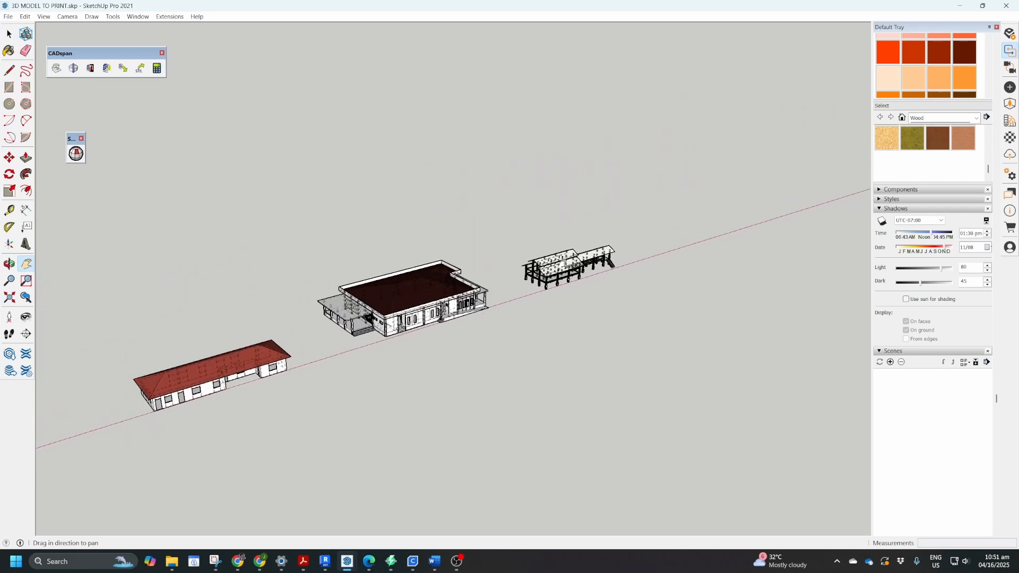
# Examine the raised open pavilion at the end of the row, including its posts, roofs and fine mesh railings.
pyautogui.scroll(4, 570, 273)
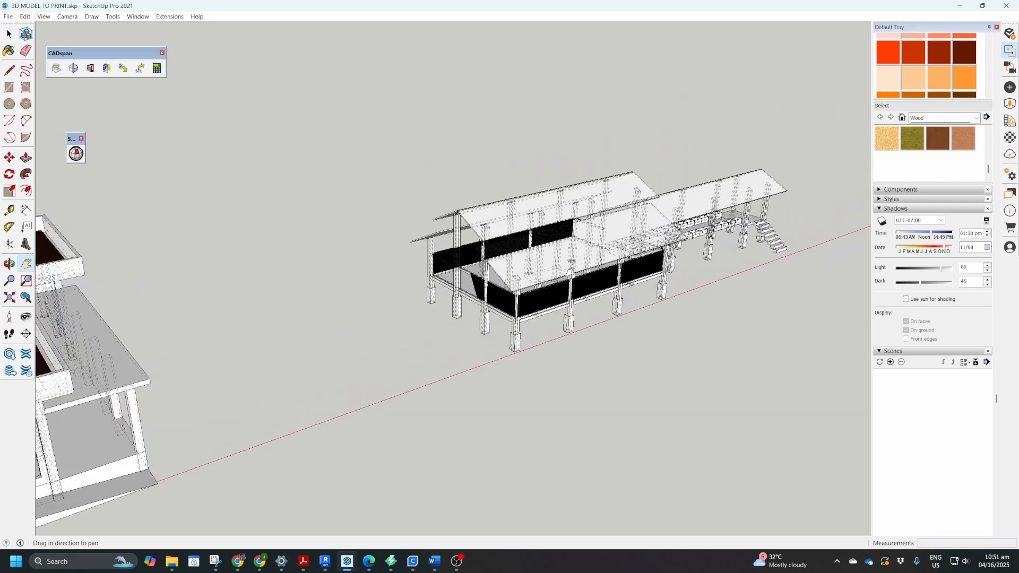
pyautogui.moveTo(442, 307); pyautogui.dragTo(446, 286, button='middle')
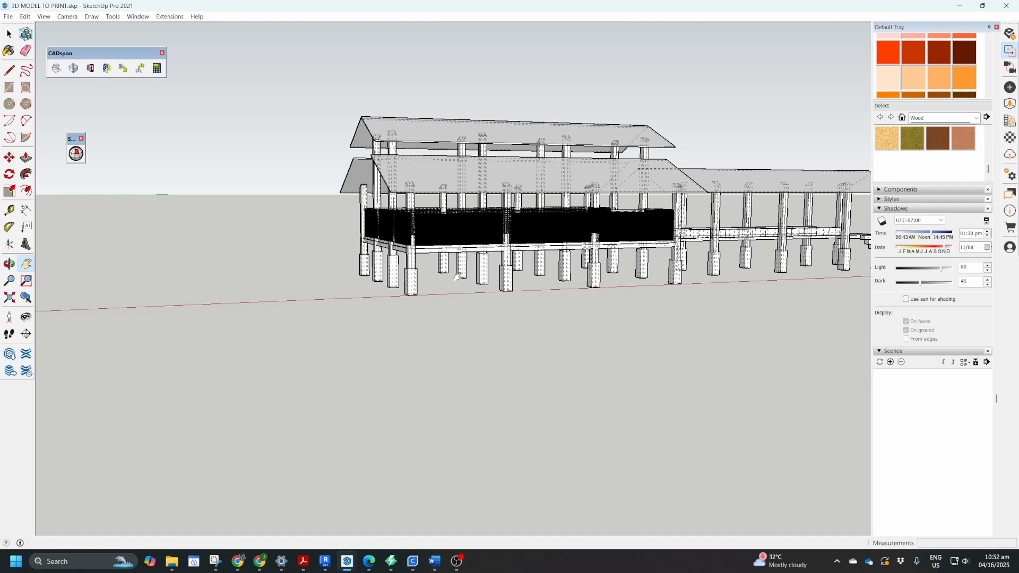
pyautogui.moveTo(457, 269); pyautogui.dragTo(445, 272)
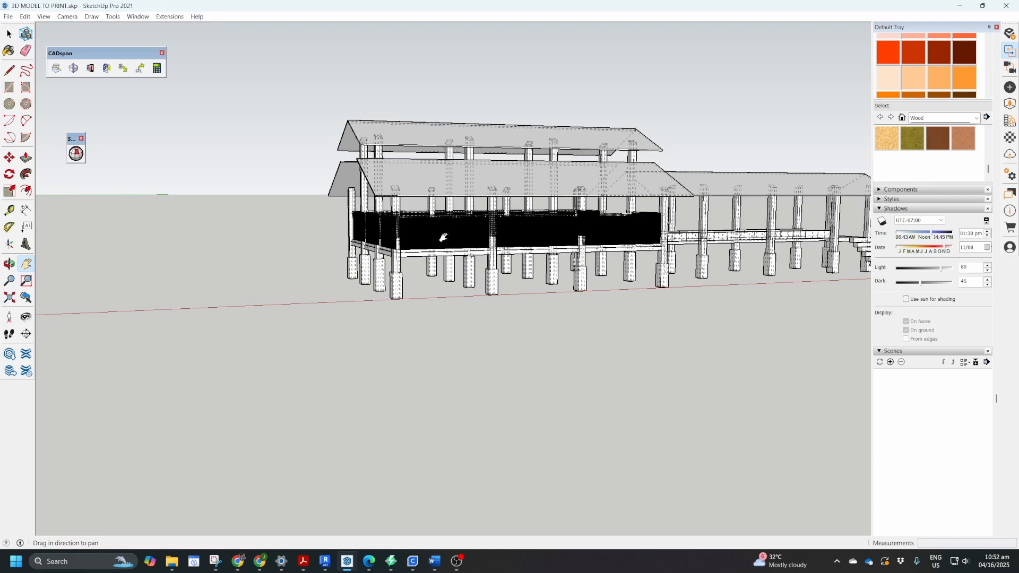
pyautogui.scroll(10, 453, 301)
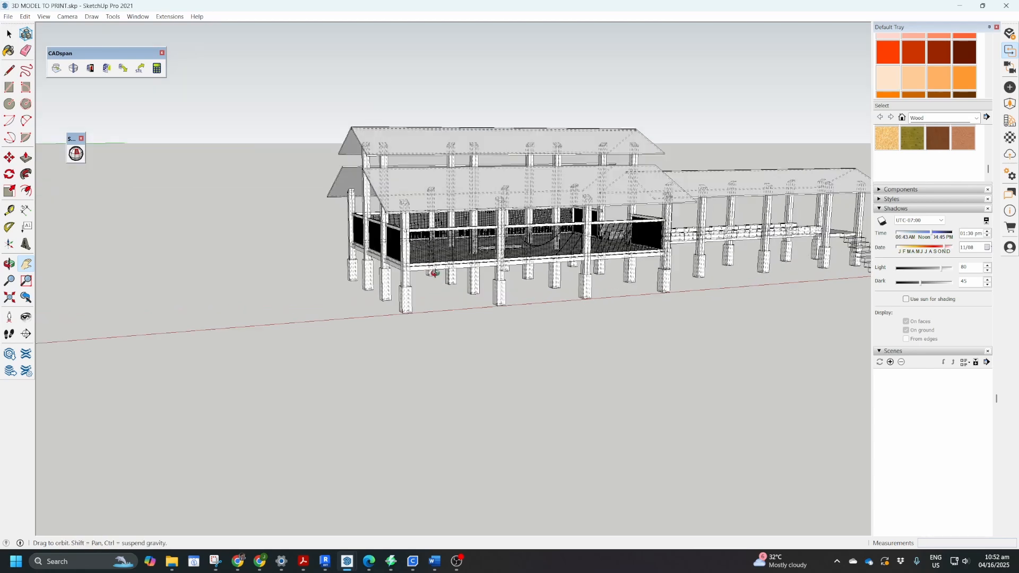
pyautogui.scroll(6, 509, 271)
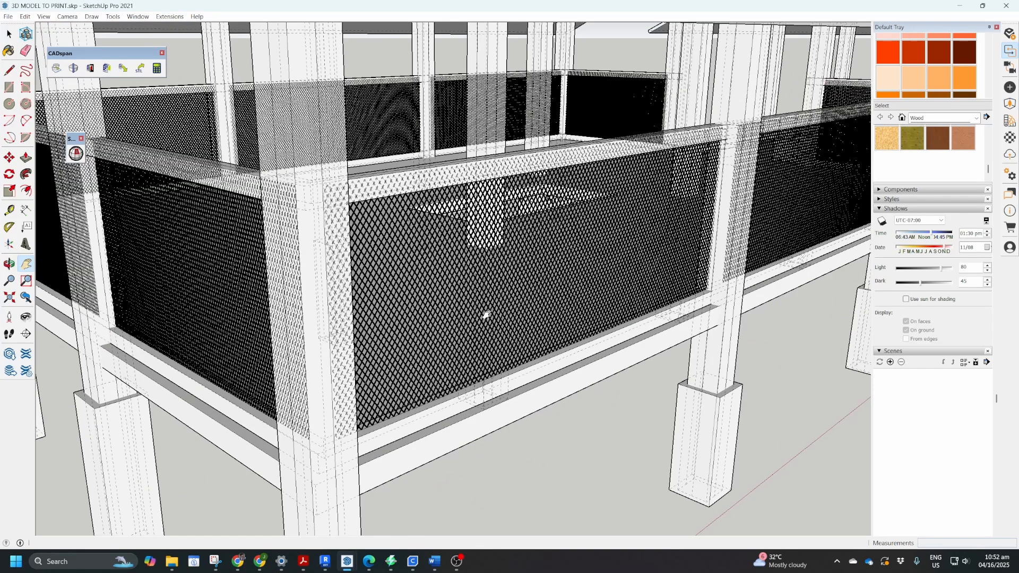
pyautogui.scroll(-6, 480, 320)
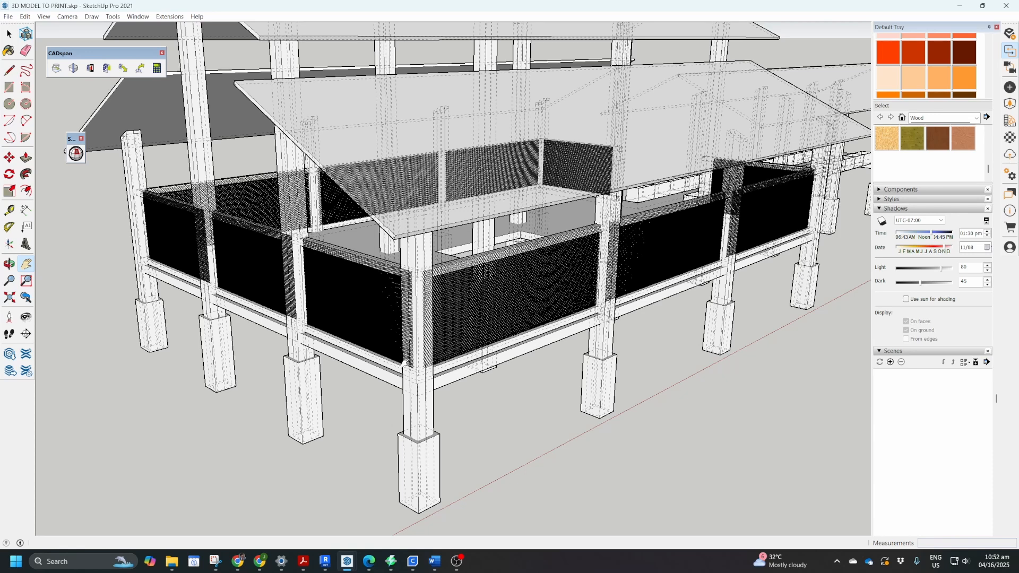
pyautogui.scroll(-6, 405, 363)
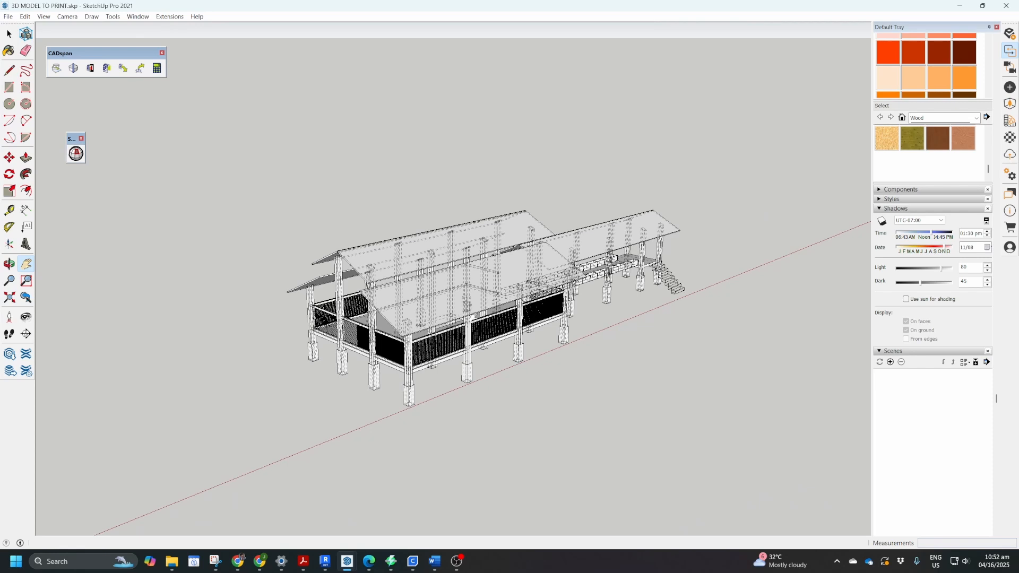
# Move the section plane back out past the small house and delete it.
pyautogui.moveTo(334, 335); pyautogui.dragTo(689, 223)
pyautogui.scroll(-8, 401, 301)
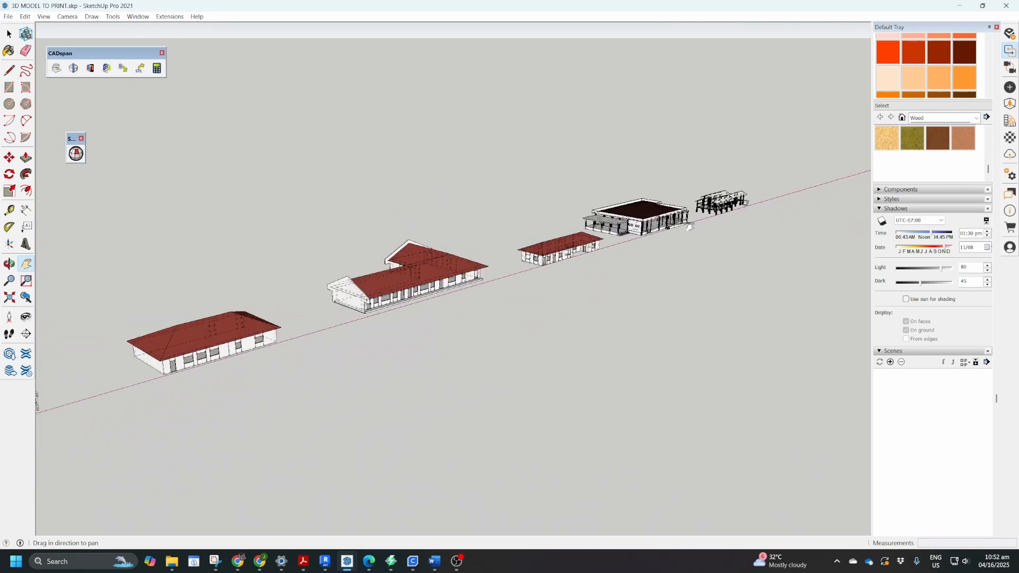
pyautogui.moveTo(375, 300); pyautogui.dragTo(849, 162)
pyautogui.moveTo(175, 361); pyautogui.dragTo(556, 222)
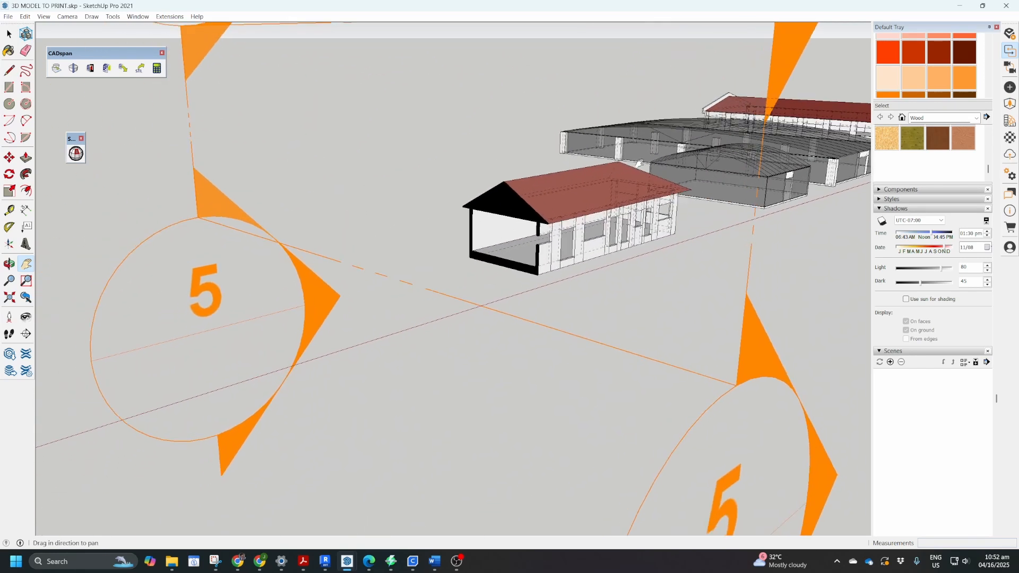
pyautogui.scroll(-1, 555, 222)
pyautogui.scroll(-3, 512, 263)
pyautogui.press('space')
pyautogui.hotkey('ctrl', 'a')
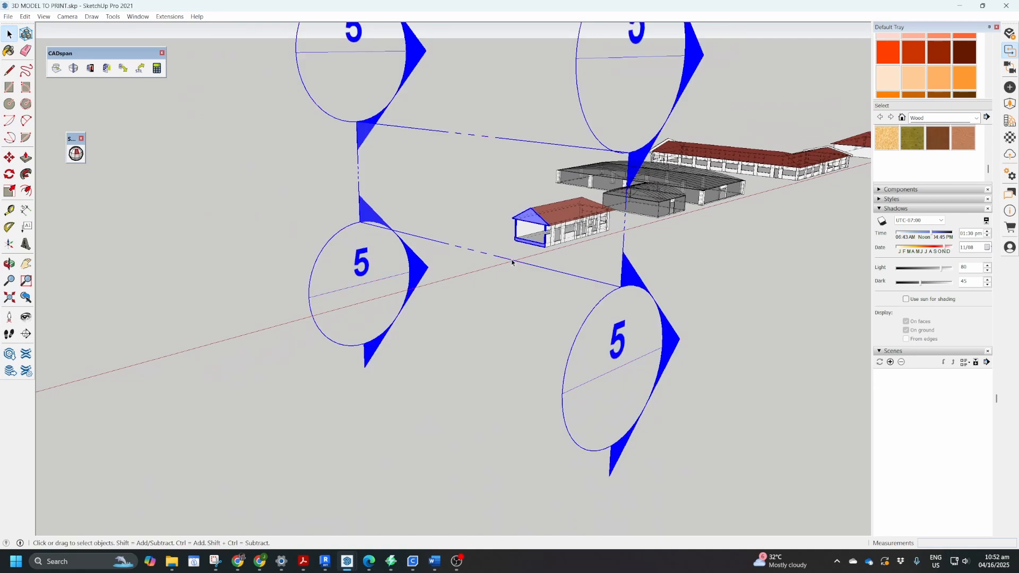
pyautogui.press('m')
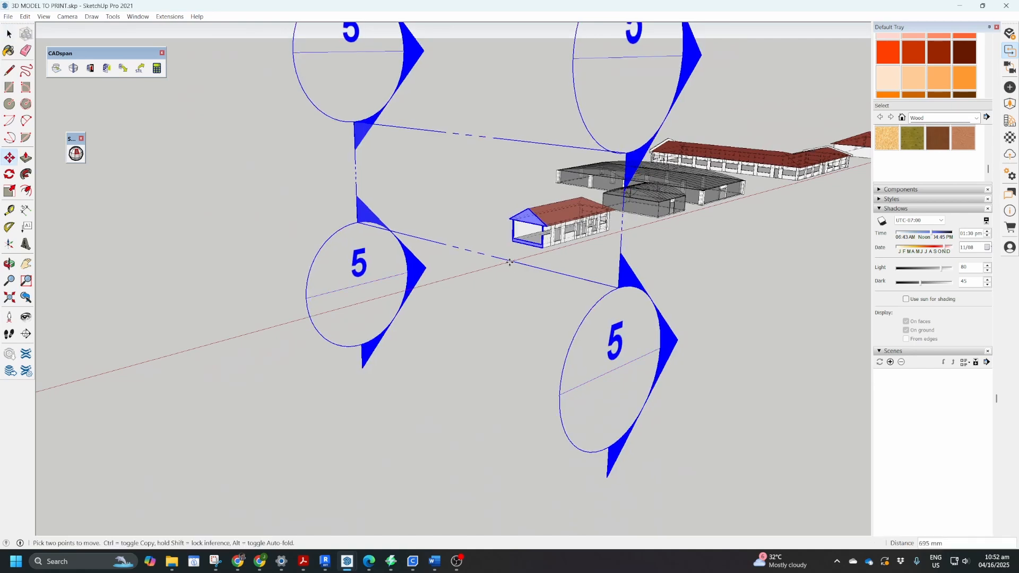
pyautogui.click(513, 259)
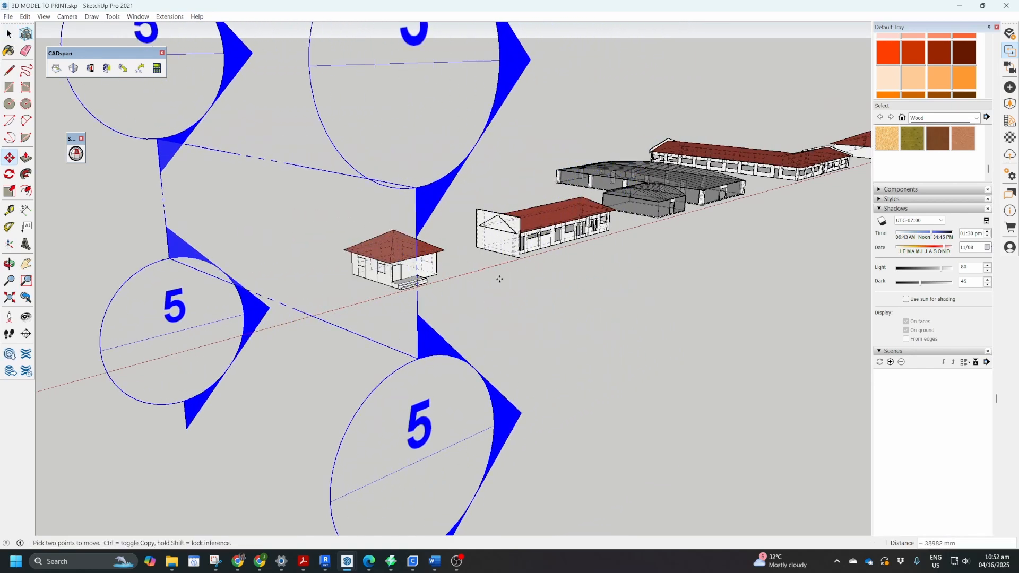
pyautogui.press('Escape')
# Export only the selected small house as 3D MODEL TO PRINT.stl to Documents, in binary format with centimeters as units.
pyautogui.scroll(5, 410, 350)
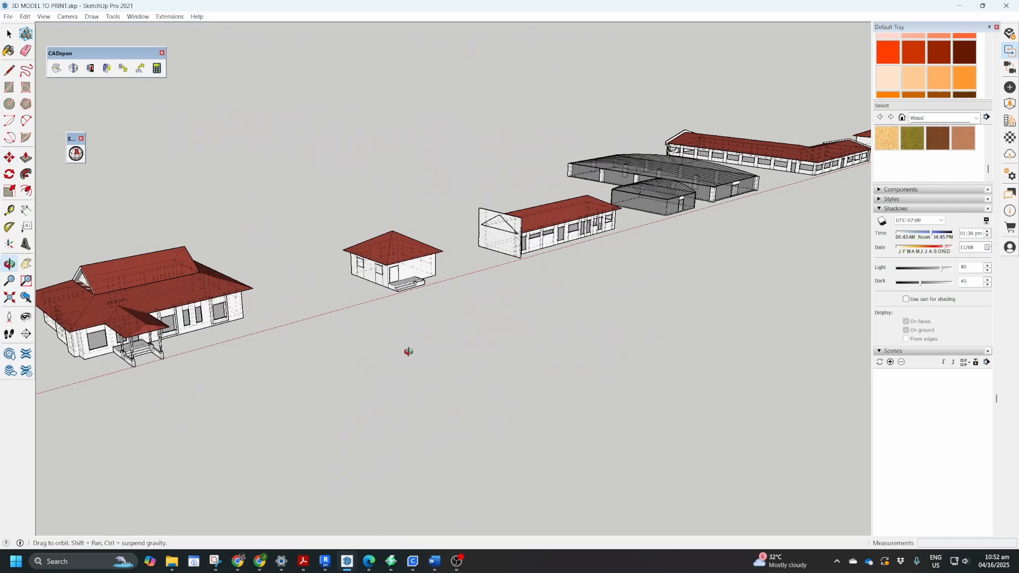
pyautogui.scroll(2, 394, 238)
pyautogui.press('space')
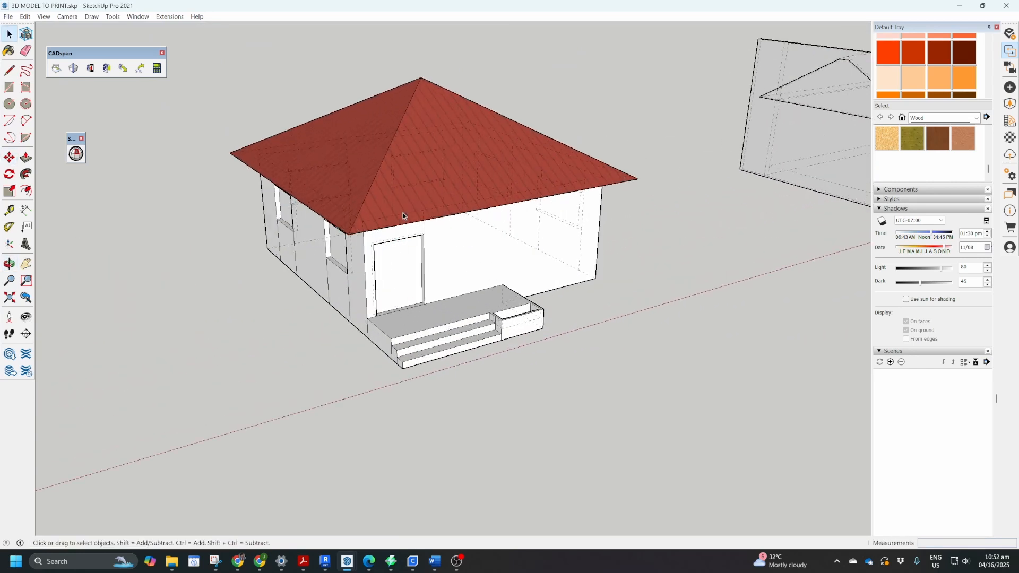
pyautogui.moveTo(190, 68); pyautogui.dragTo(709, 470)
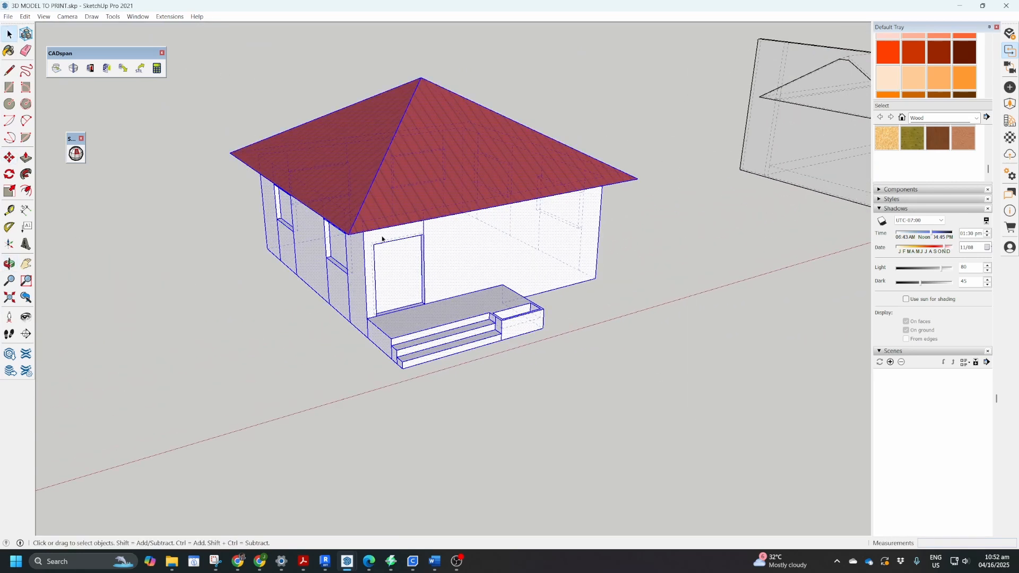
pyautogui.click(9, 17)
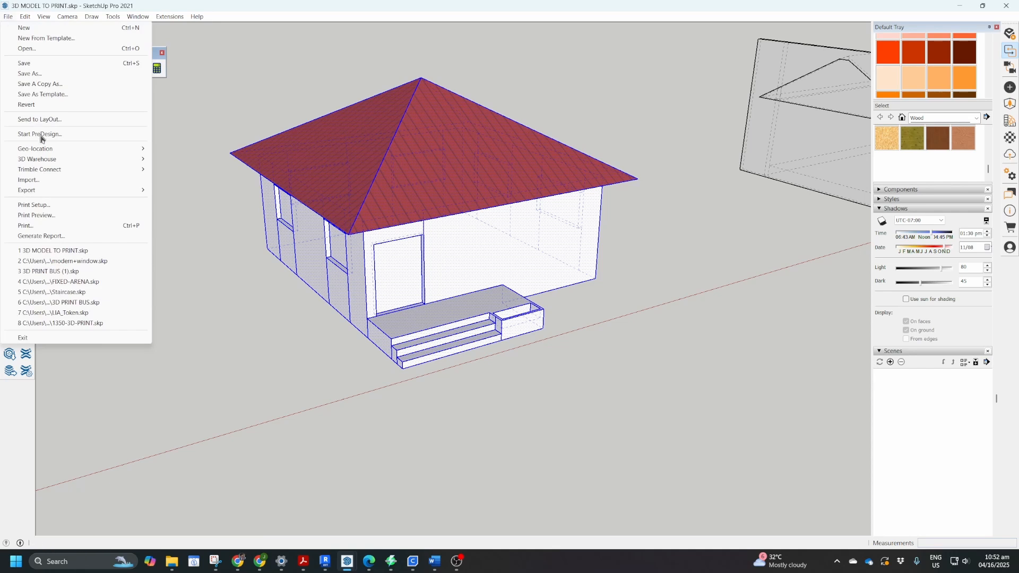
pyautogui.moveTo(57, 191)
pyautogui.click(183, 192)
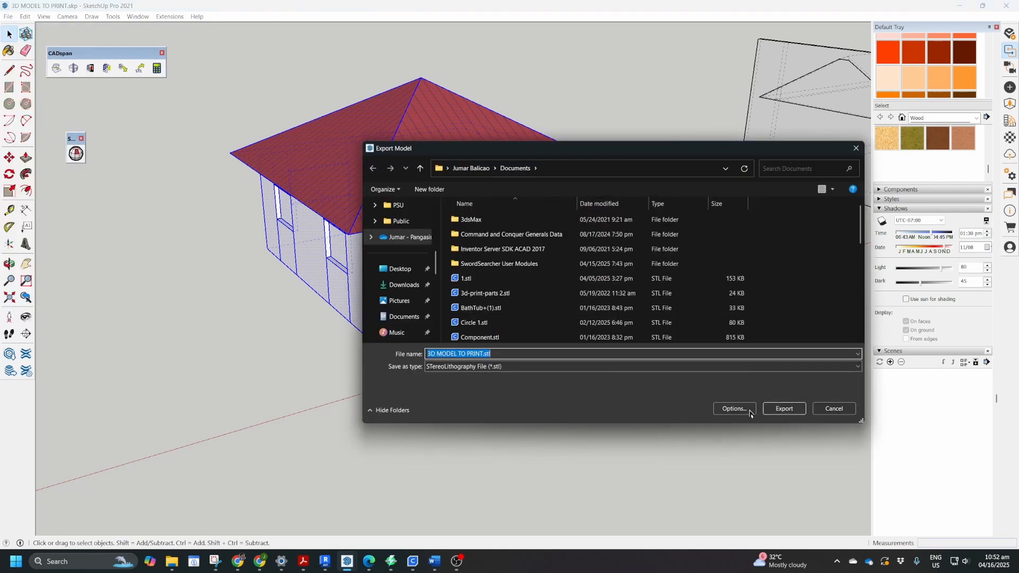
pyautogui.click(748, 412)
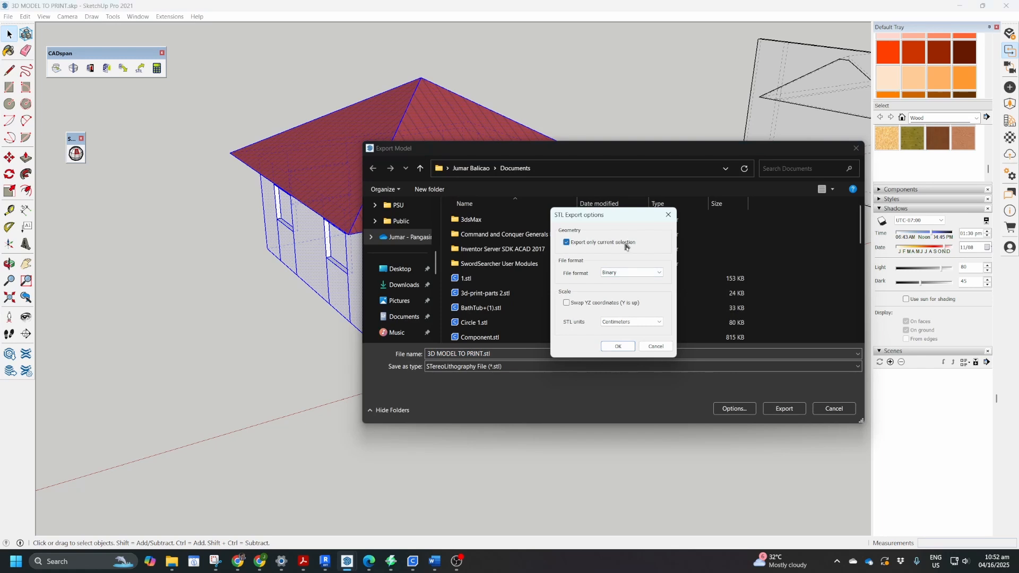
pyautogui.click(618, 347)
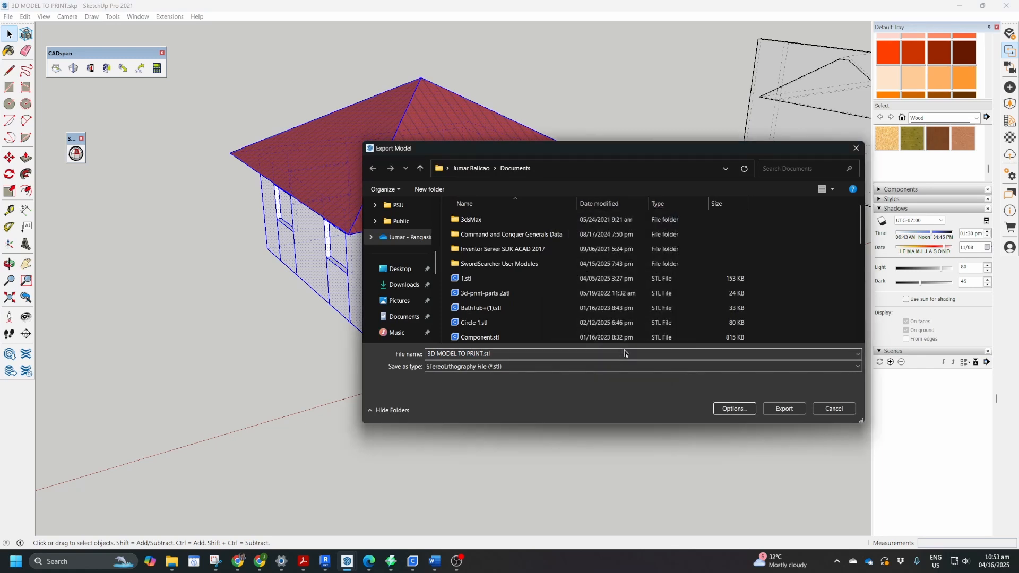
pyautogui.click(794, 413)
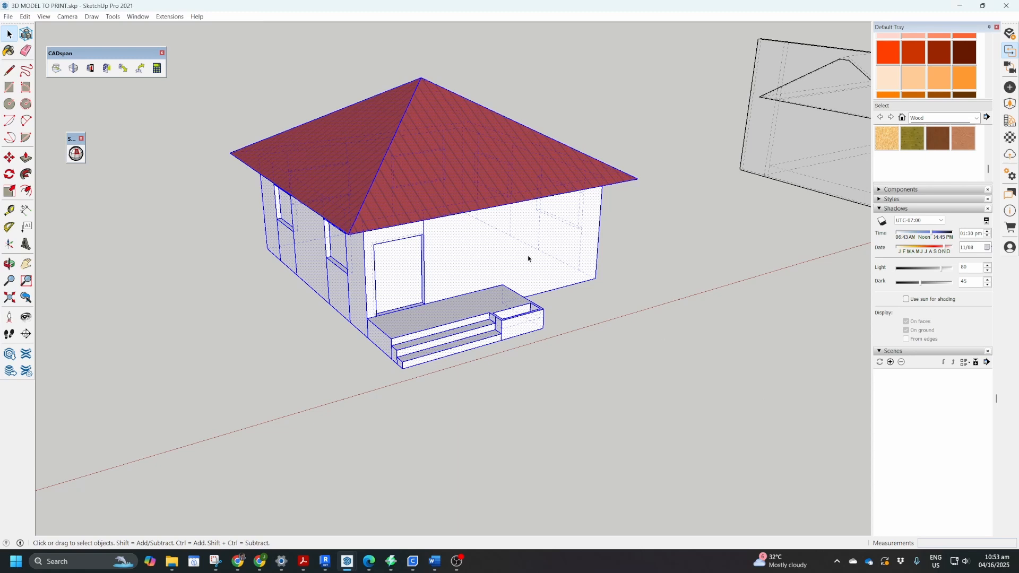
# Delete all the other buildings along the red axis, keeping only the small house.
pyautogui.scroll(-3, 457, 259)
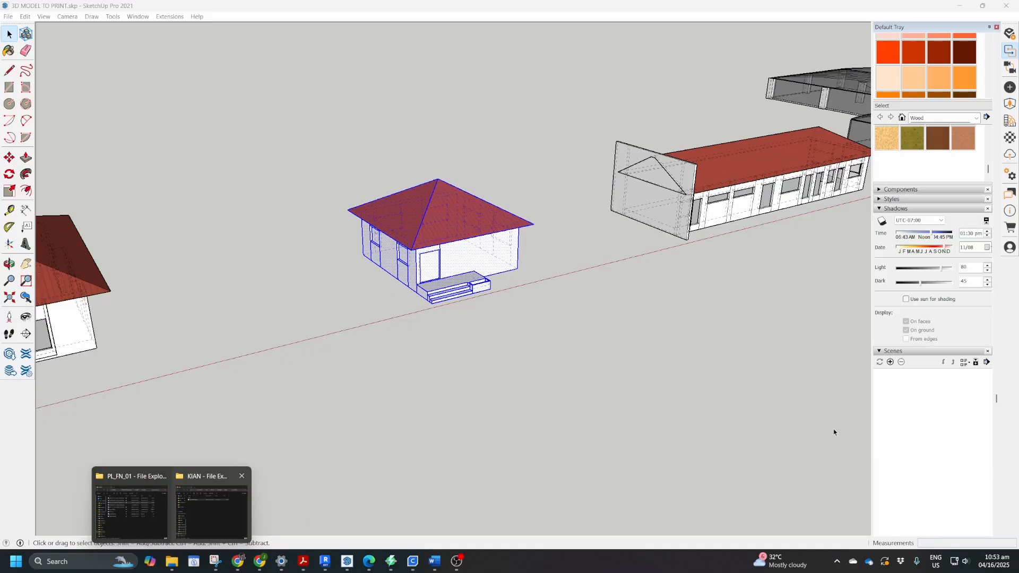
pyautogui.scroll(-10, 734, 268)
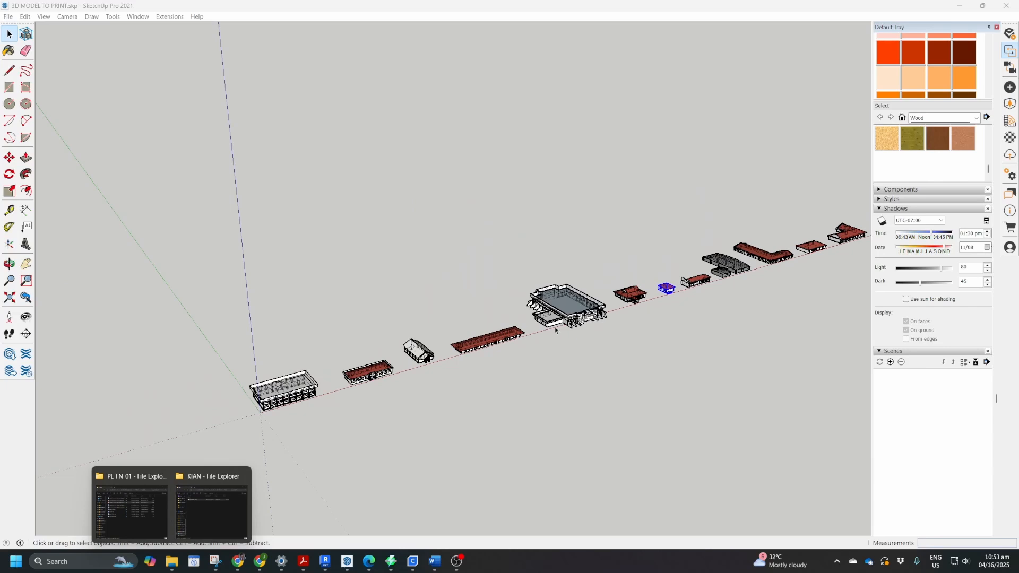
pyautogui.scroll(-3, 603, 327)
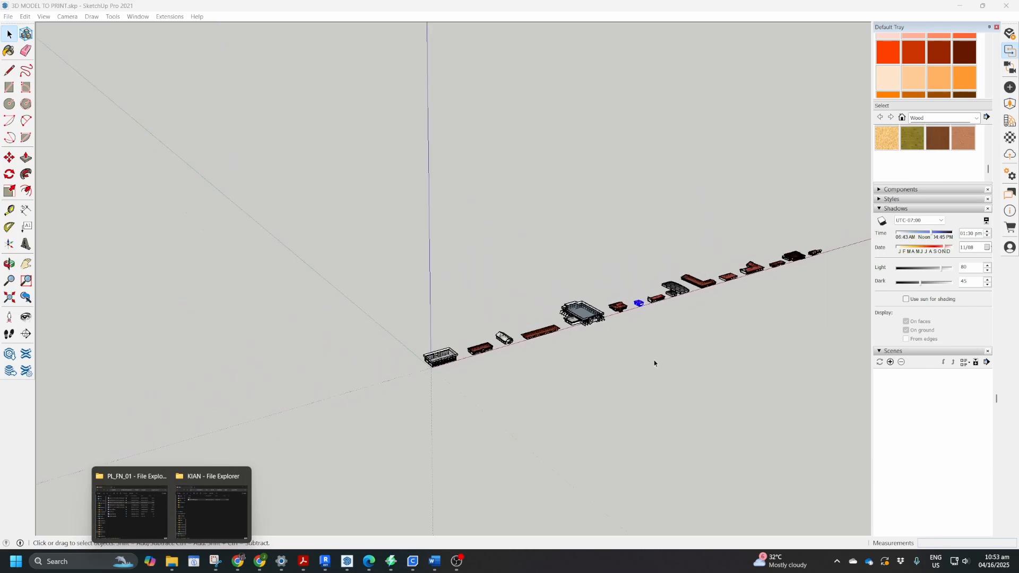
pyautogui.moveTo(317, 180); pyautogui.dragTo(875, 464)
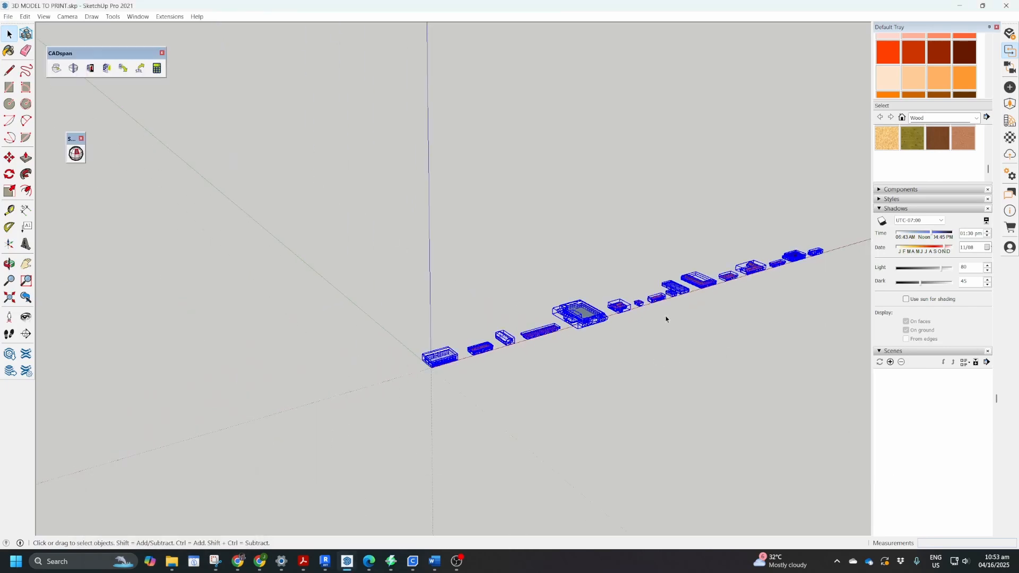
pyautogui.scroll(5, 661, 312)
pyautogui.scroll(4, 616, 310)
pyautogui.moveTo(441, 242); pyautogui.dragTo(606, 448)
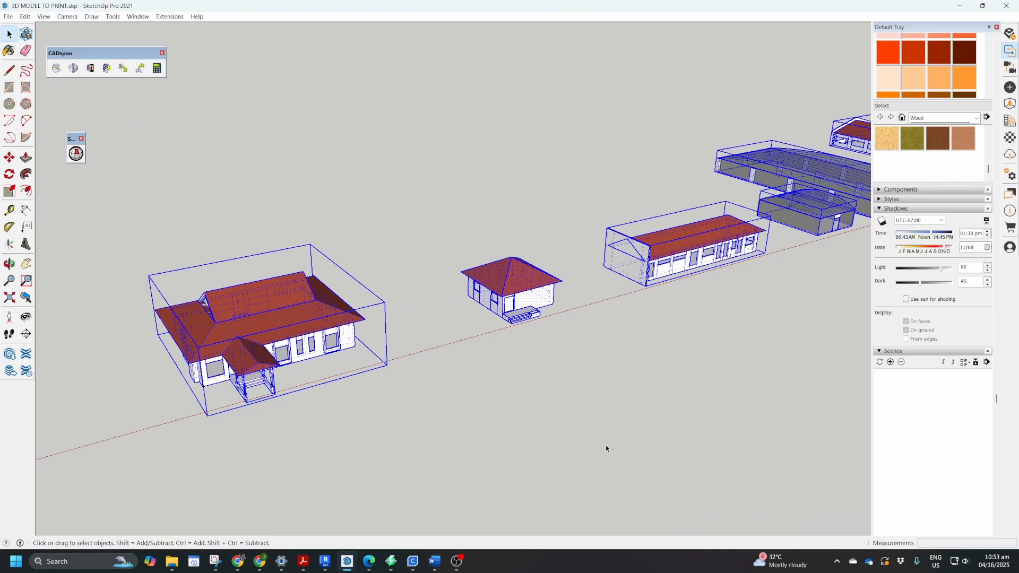
pyautogui.moveTo(412, 212); pyautogui.dragTo(586, 428)
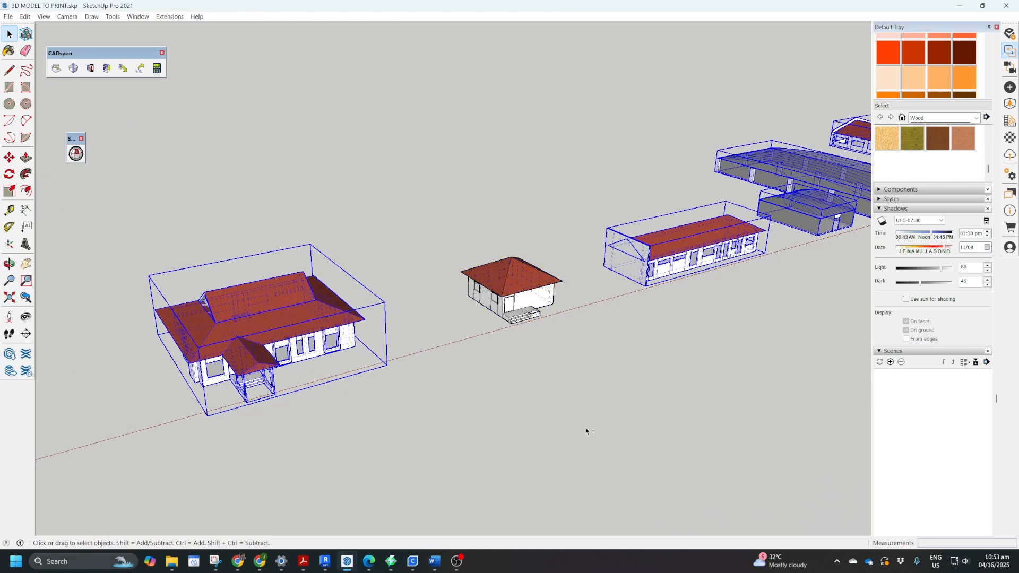
pyautogui.scroll(-5, 584, 429)
pyautogui.press('Delete')
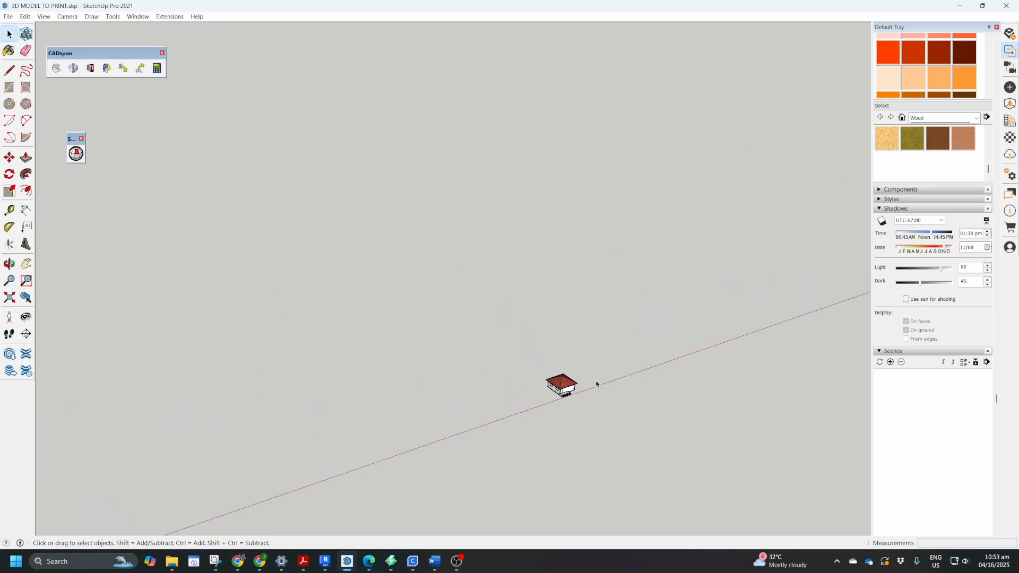
# Export the remaining house as an STL in centimeters, replacing the existing 3D MODEL TO PRINT.stl in Documents.
pyautogui.scroll(7, 581, 386)
pyautogui.scroll(3, 440, 434)
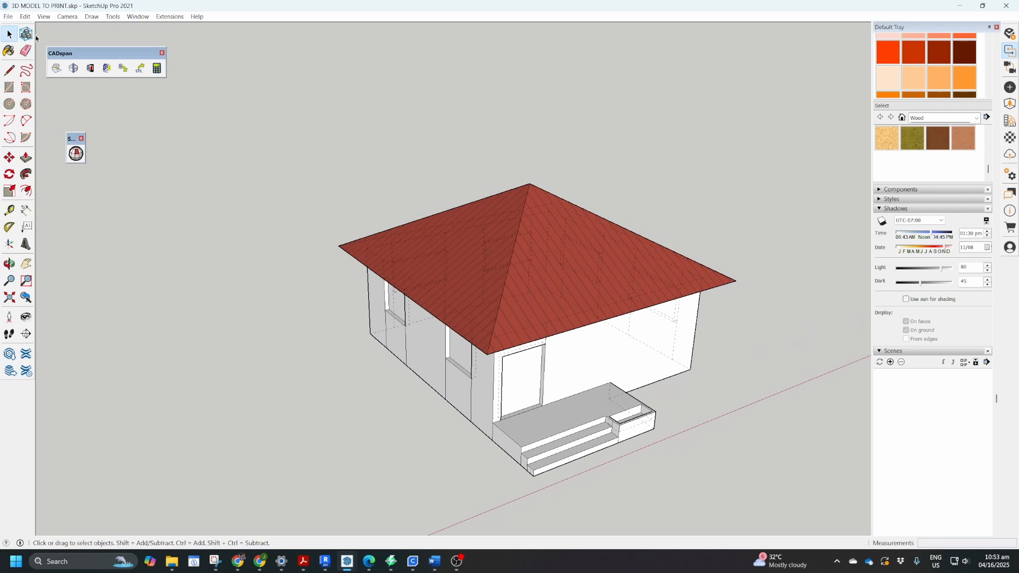
pyautogui.click(8, 17)
pyautogui.moveTo(60, 195)
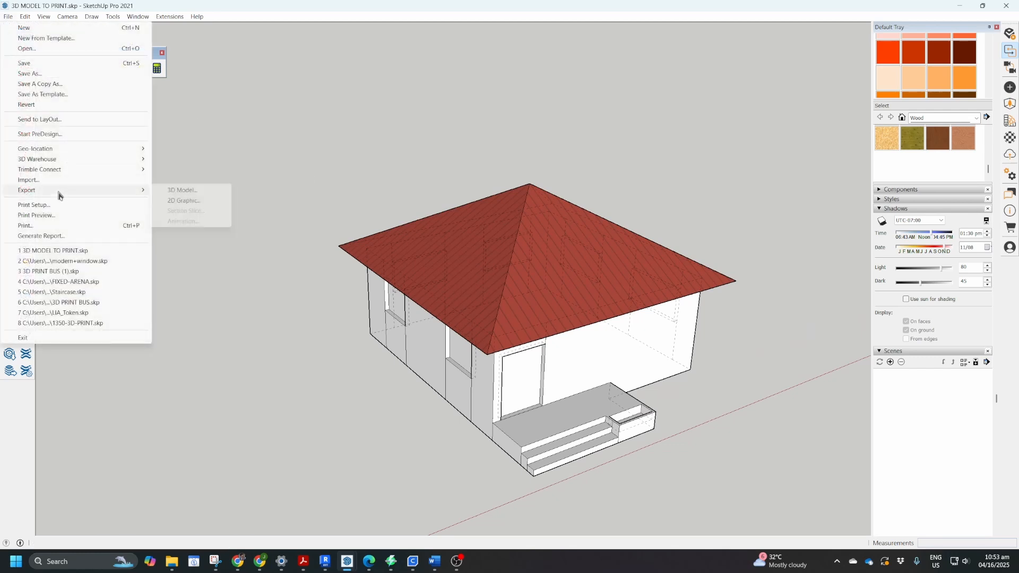
pyautogui.click(175, 190)
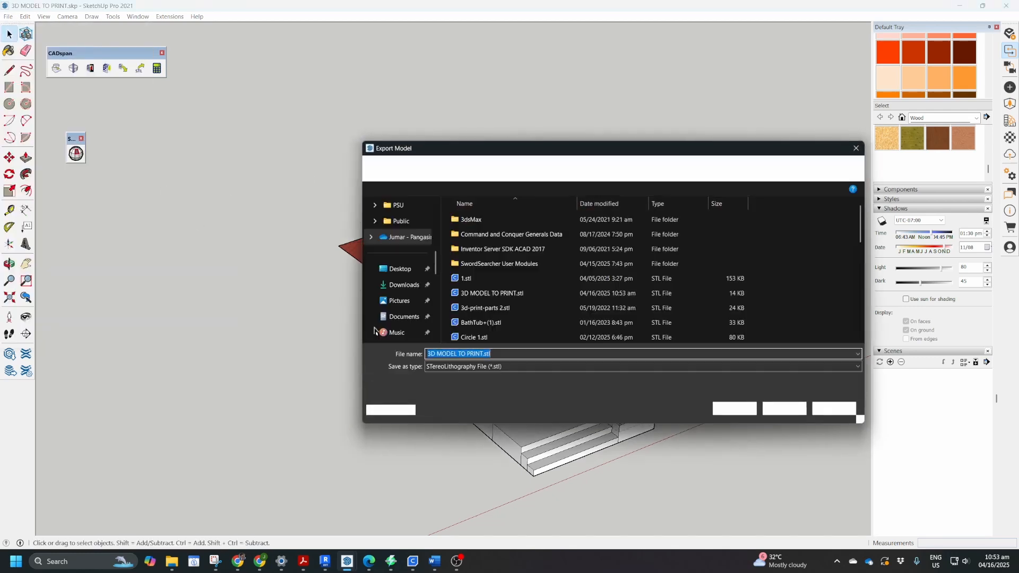
pyautogui.click(732, 409)
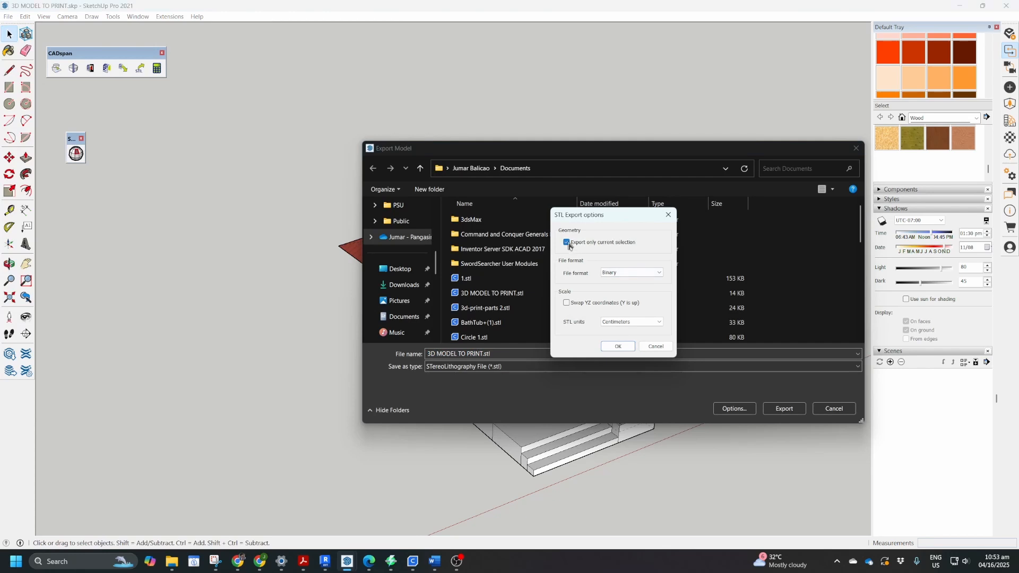
pyautogui.click(619, 346)
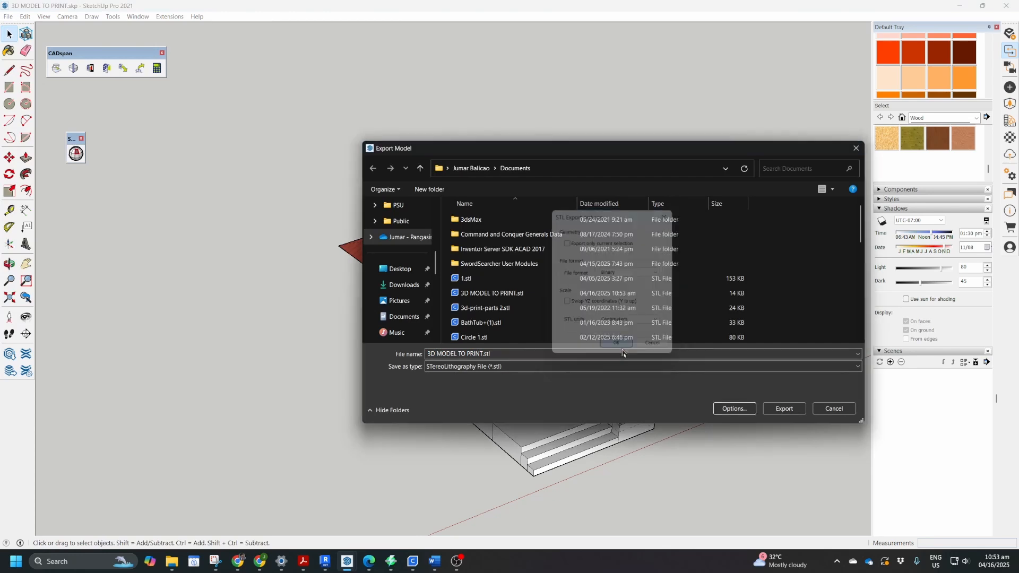
pyautogui.click(785, 410)
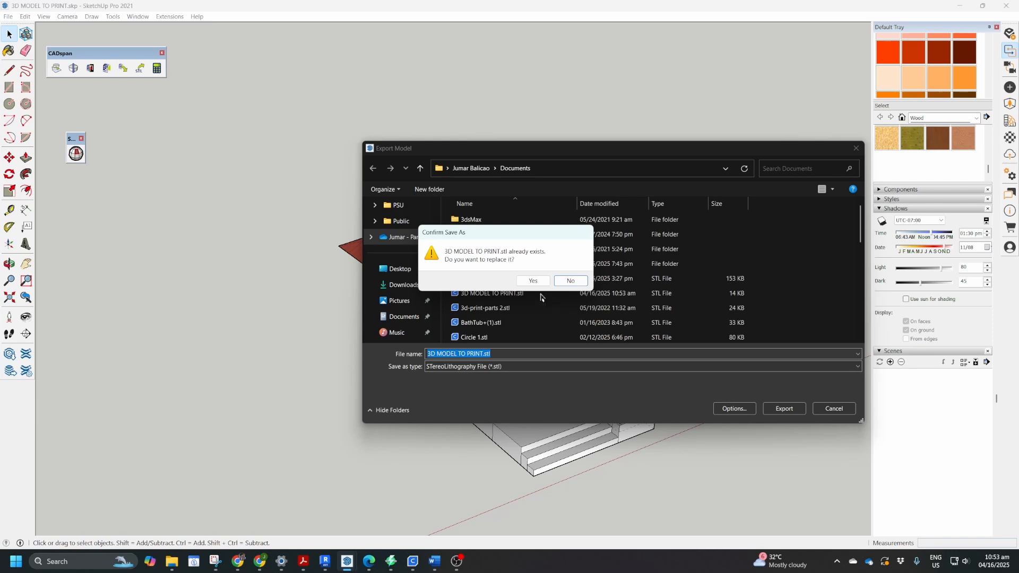
pyautogui.click(533, 280)
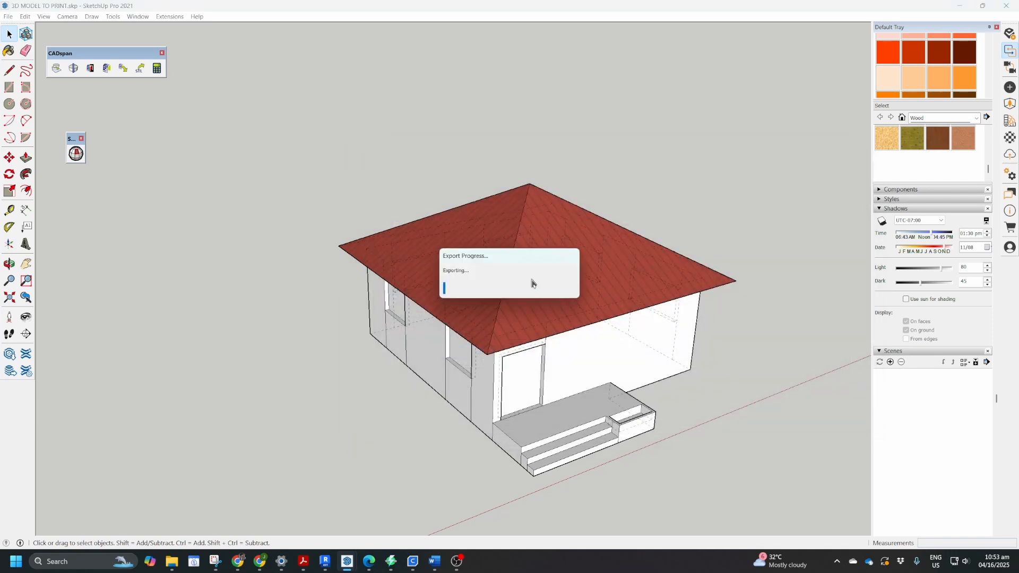
# Look for the exported STL in File Explorer's Downloads folder and its subfolders, and return to SketchUp.
pyautogui.moveTo(171, 563)
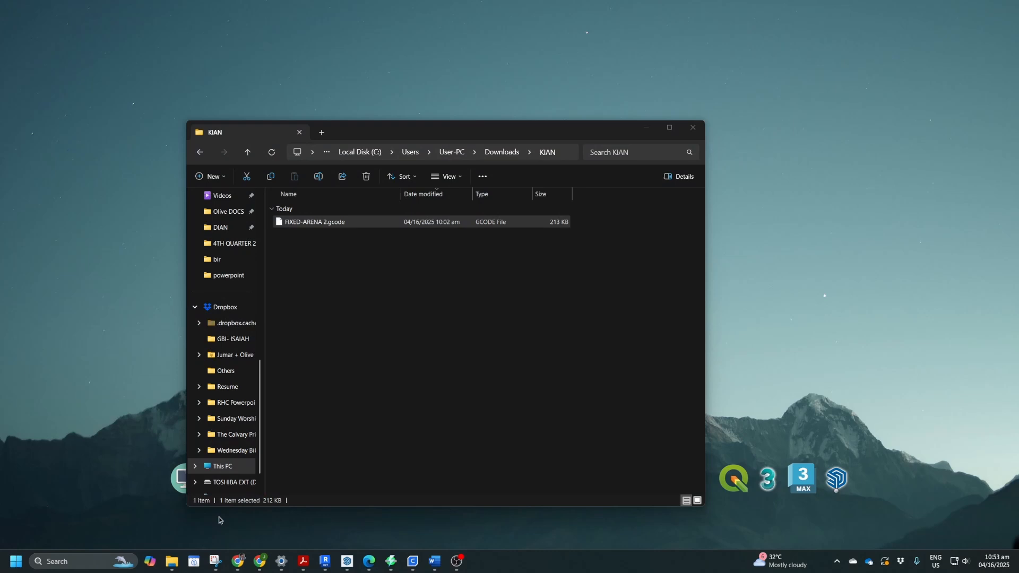
pyautogui.click(142, 522)
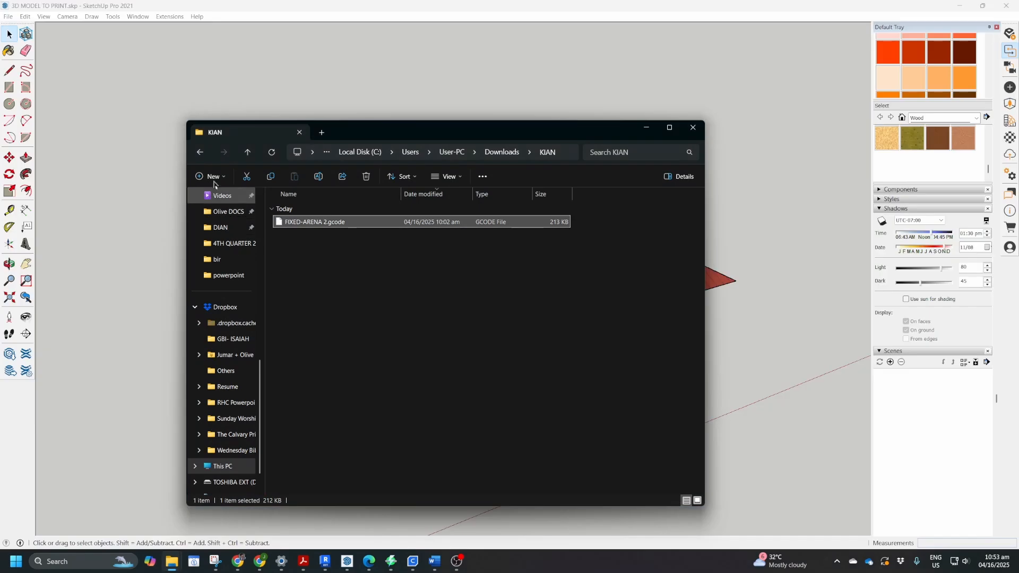
pyautogui.click(201, 153)
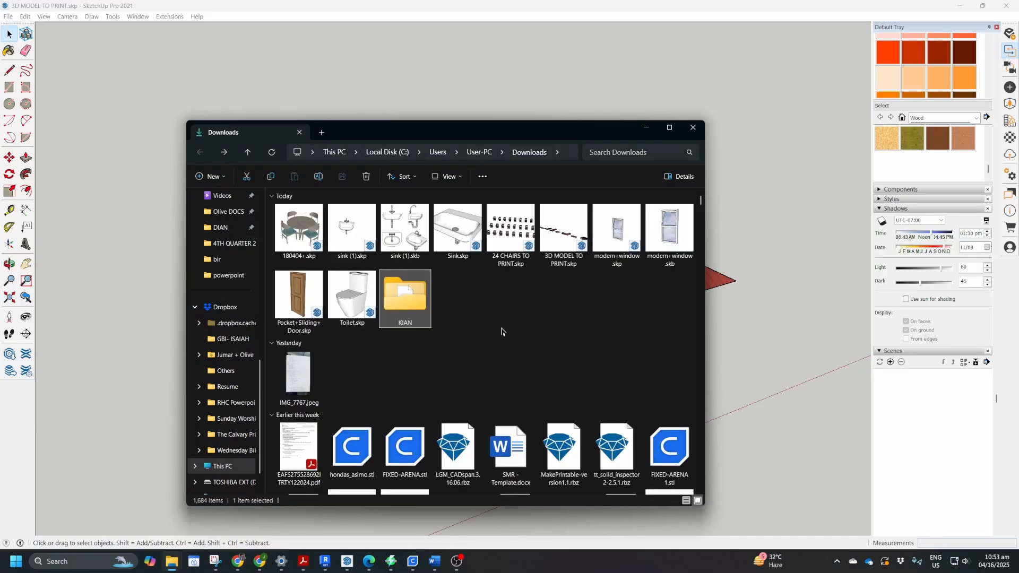
pyautogui.scroll(-2, 501, 329)
pyautogui.scroll(2, 500, 332)
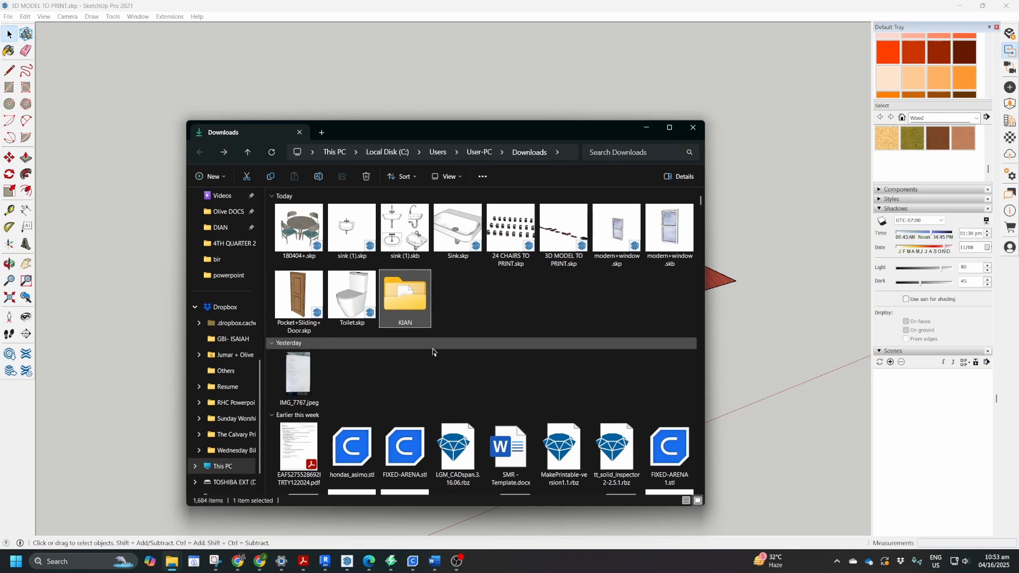
pyautogui.scroll(-3, 485, 362)
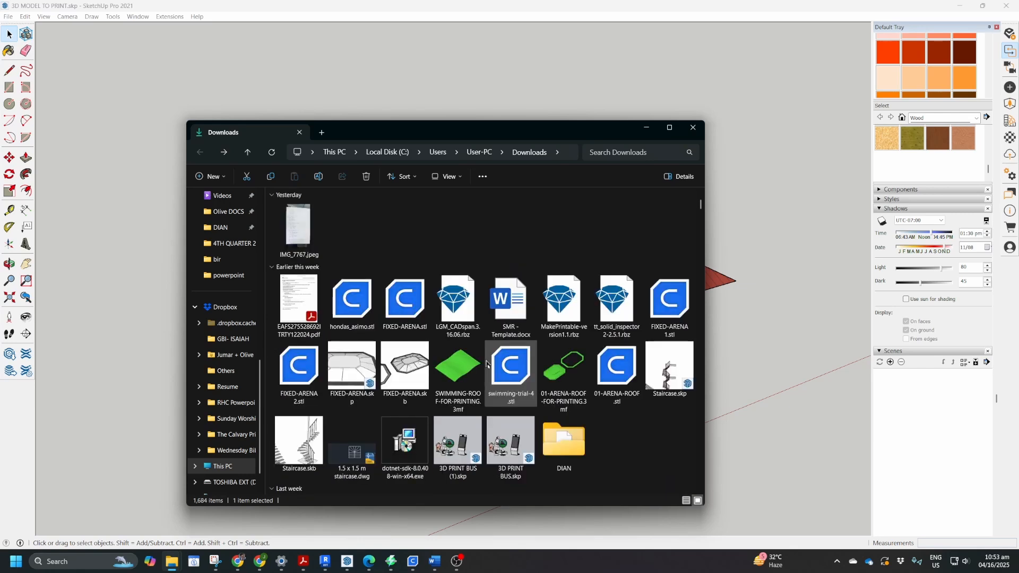
pyautogui.doubleClick(562, 441)
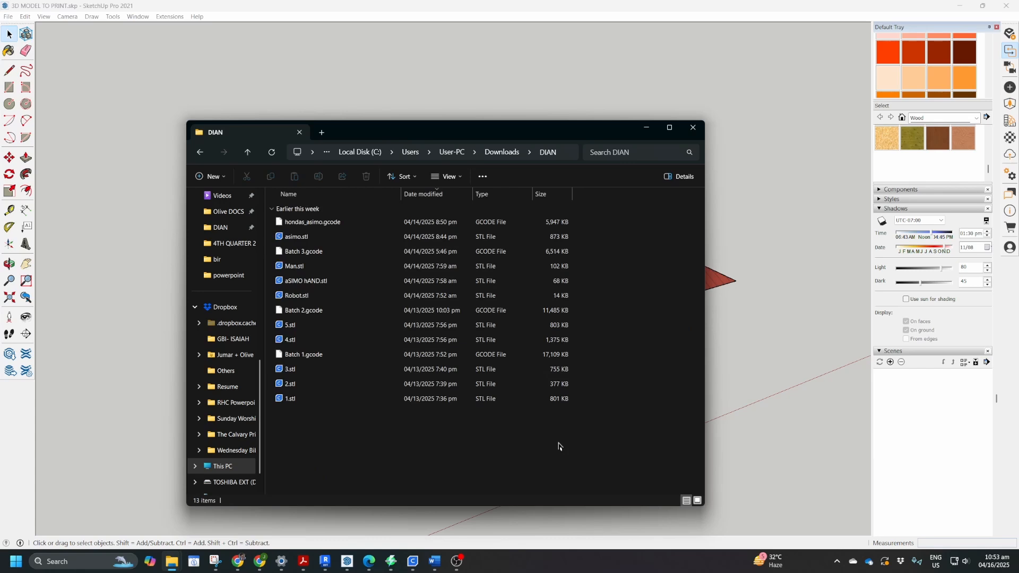
pyautogui.click(201, 152)
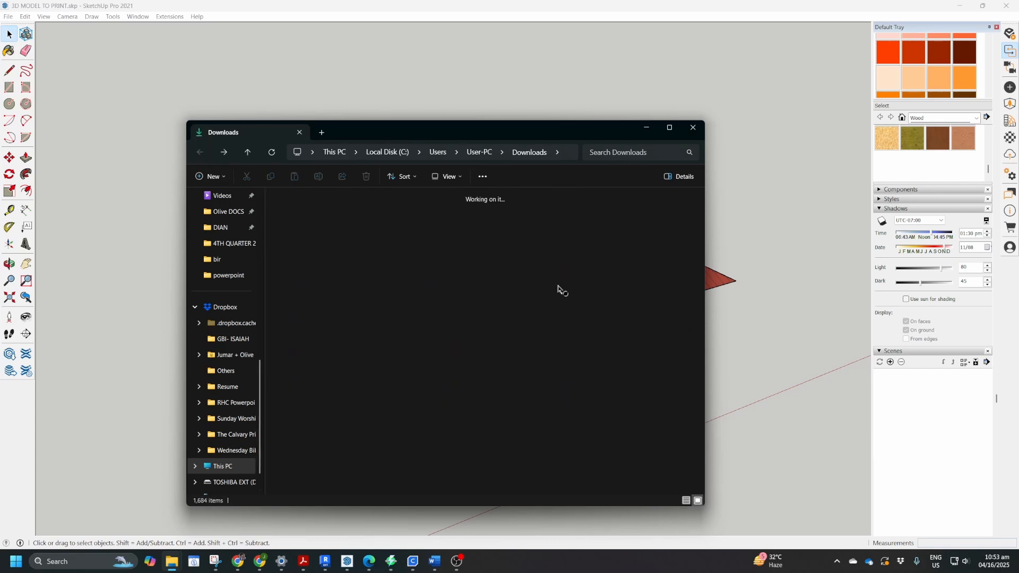
pyautogui.click(767, 393)
# Start another 3D model export to check its target folder, and look for the exported STL in File Explorer's Documents folder.
pyautogui.click(9, 17)
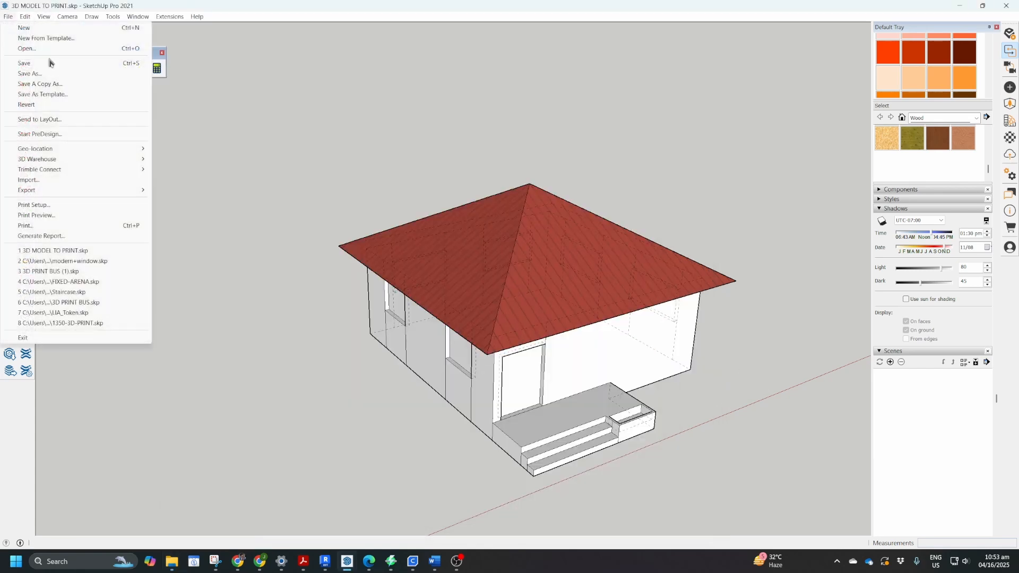
pyautogui.moveTo(75, 192)
pyautogui.click(180, 192)
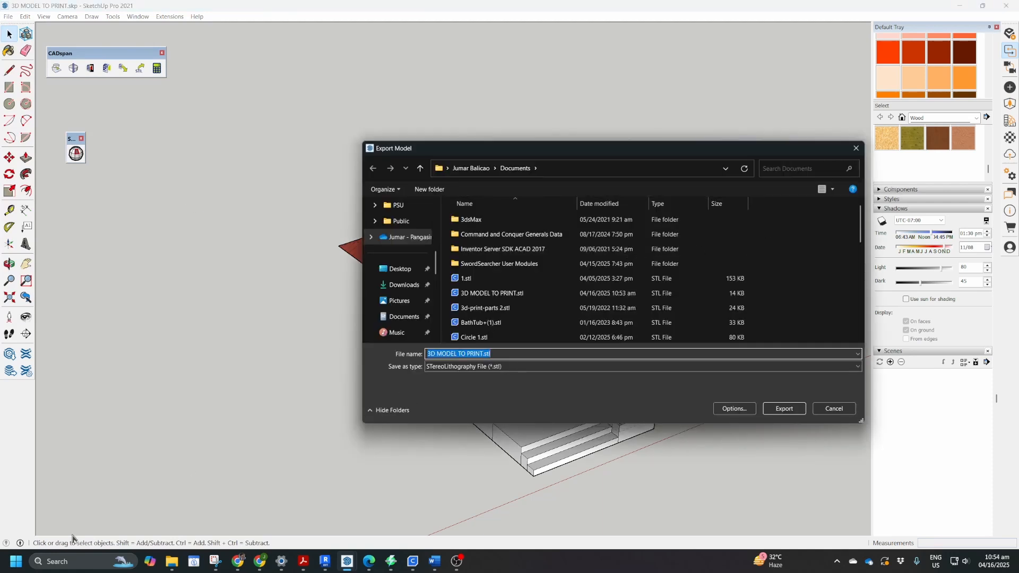
pyautogui.click(171, 563)
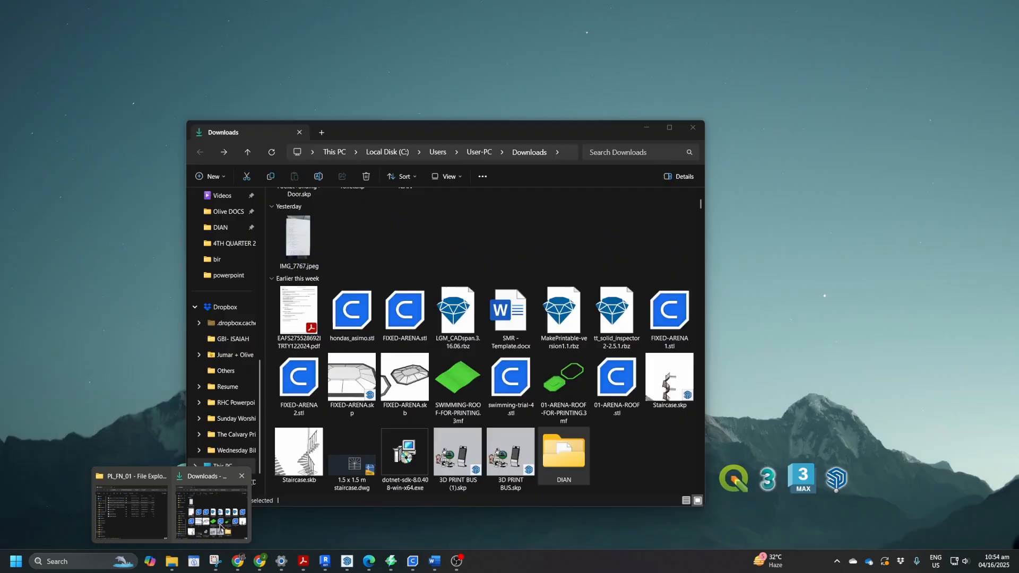
pyautogui.click(227, 501)
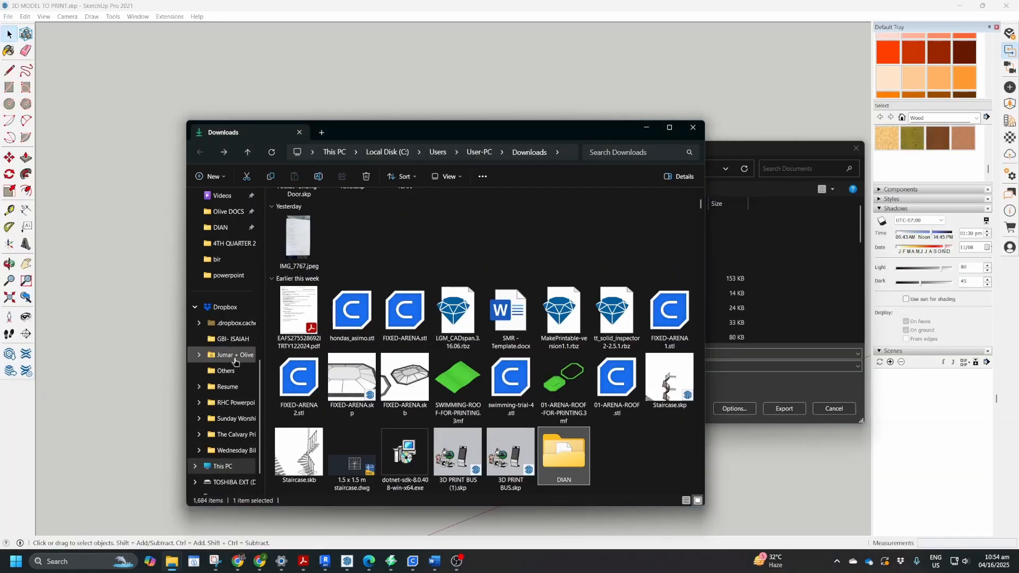
pyautogui.scroll(5, 234, 366)
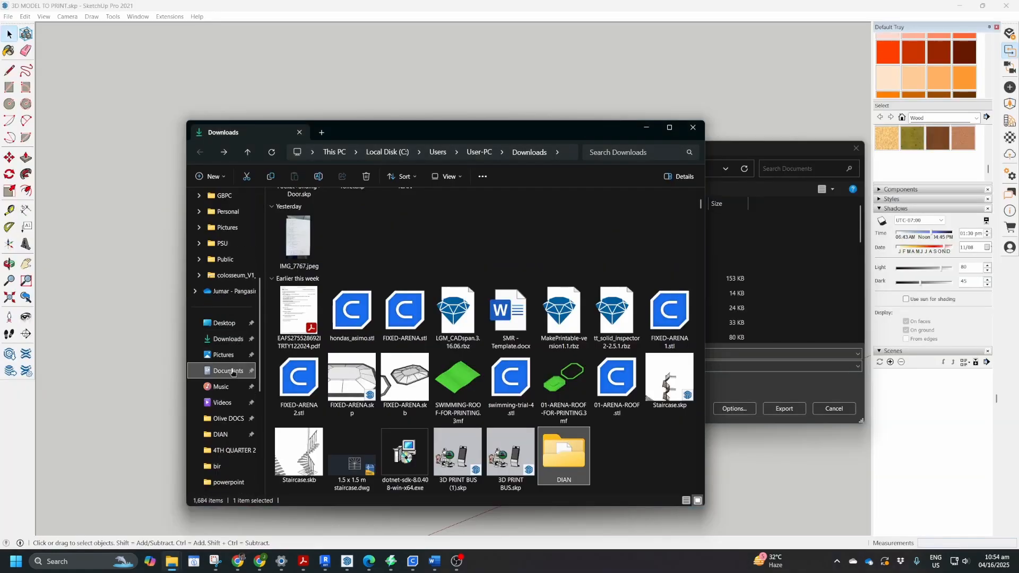
pyautogui.click(229, 371)
pyautogui.scroll(-10, 440, 338)
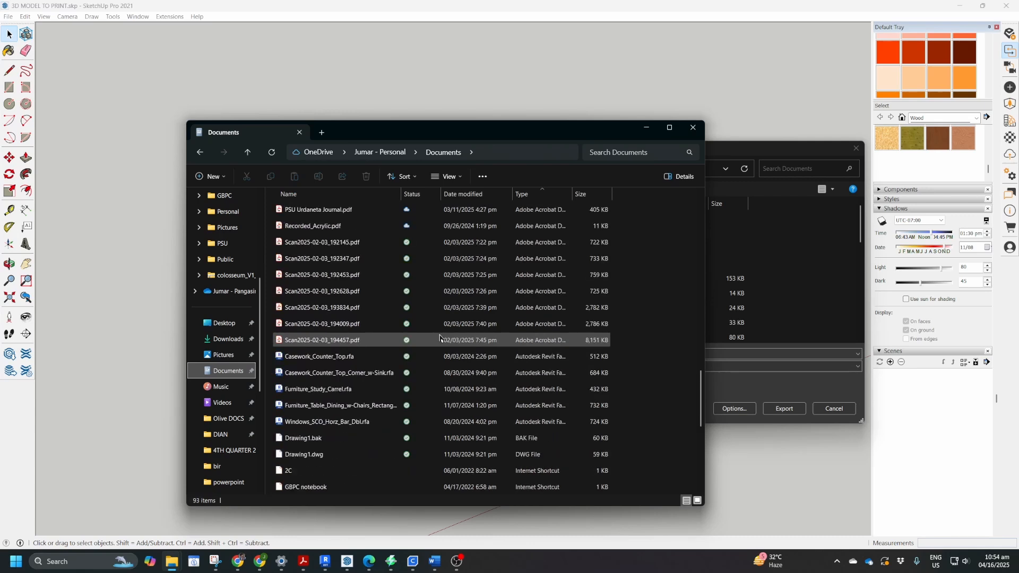
pyautogui.scroll(-4, 440, 337)
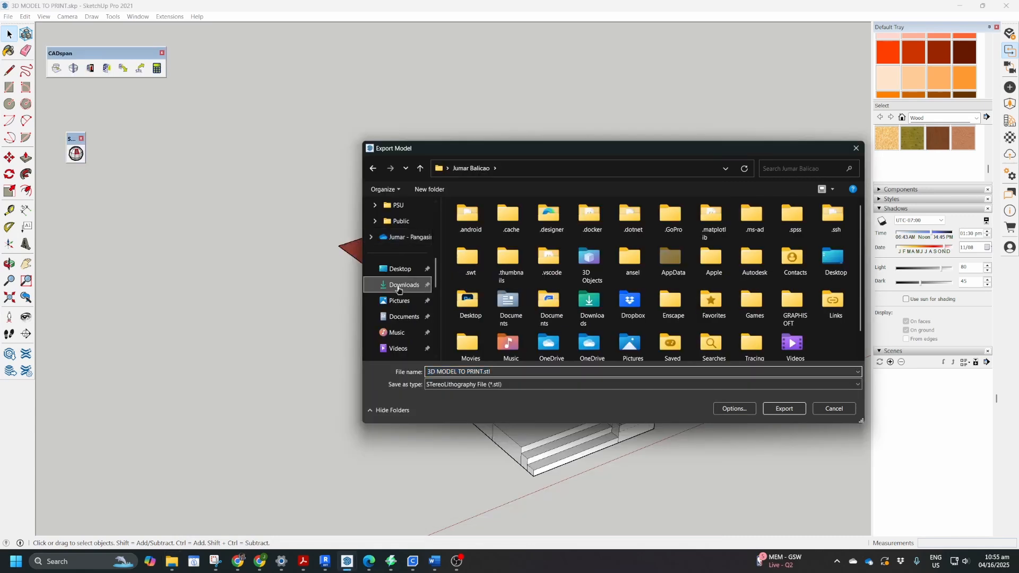
# Export the small house as 3D MODEL TO PRINT.stl to the Downloads folder.
pyautogui.click(397, 285)
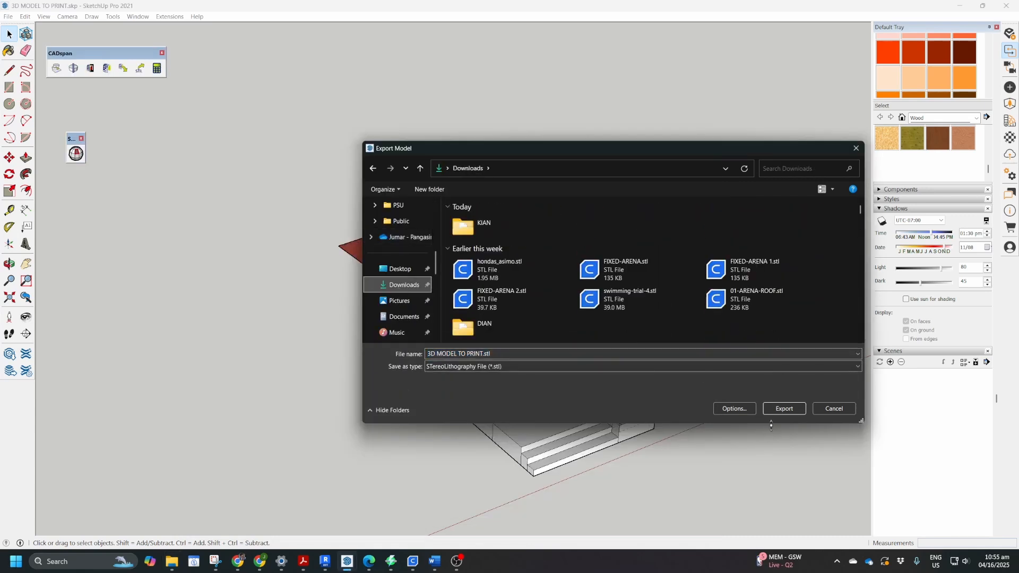
pyautogui.click(784, 409)
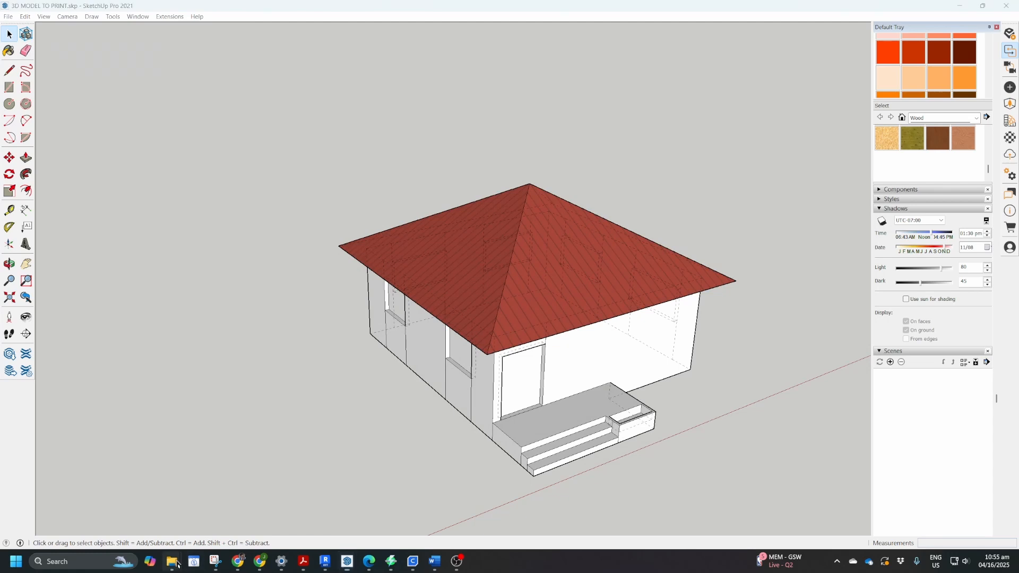
# Find 3D MODEL TO PRINT.stl in File Explorer's Downloads folder and open it in UltiMaker Cura.
pyautogui.moveTo(172, 561)
pyautogui.click(181, 530)
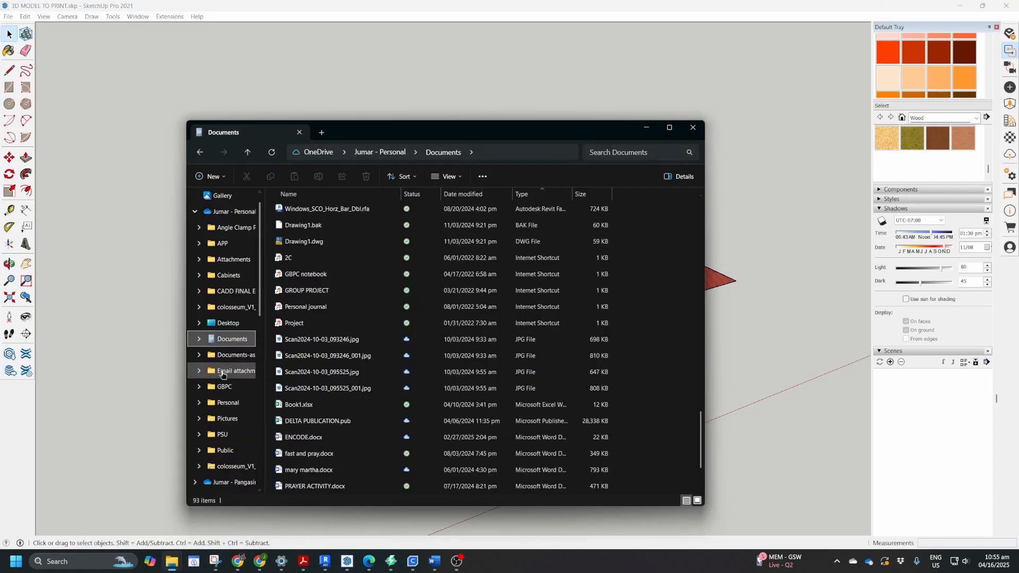
pyautogui.scroll(2, 227, 268)
pyautogui.scroll(-5, 226, 276)
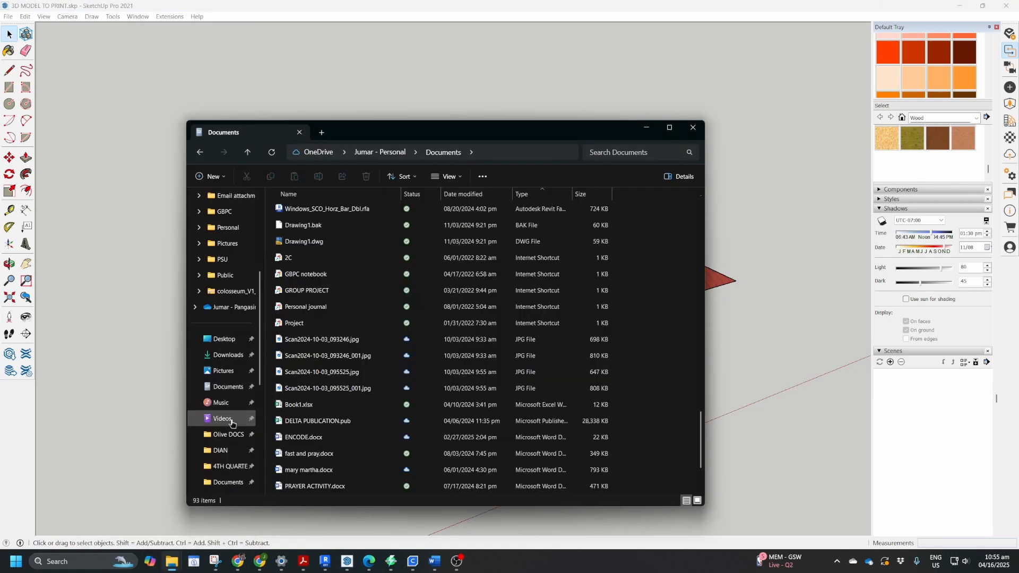
pyautogui.click(228, 355)
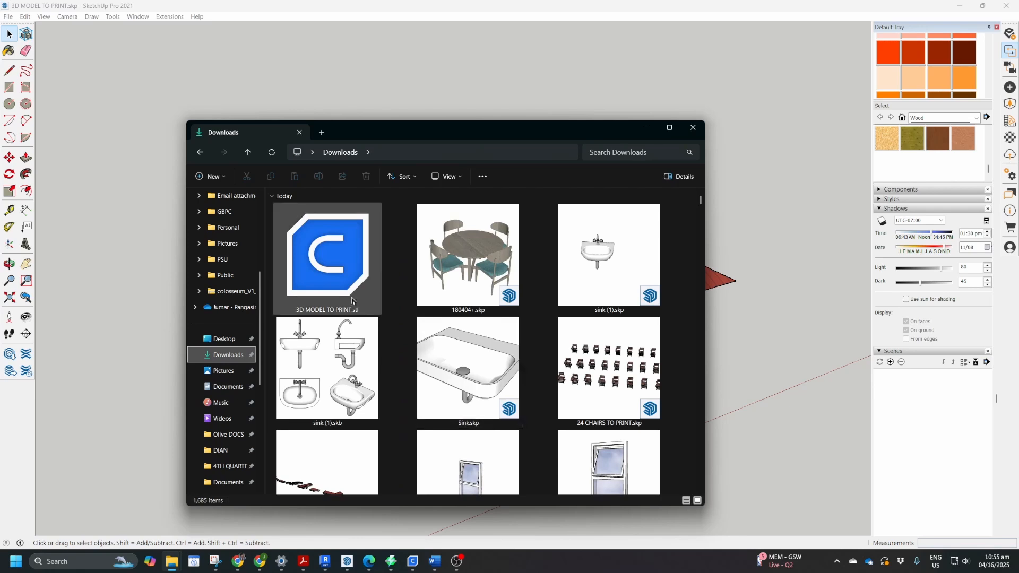
pyautogui.click(330, 280)
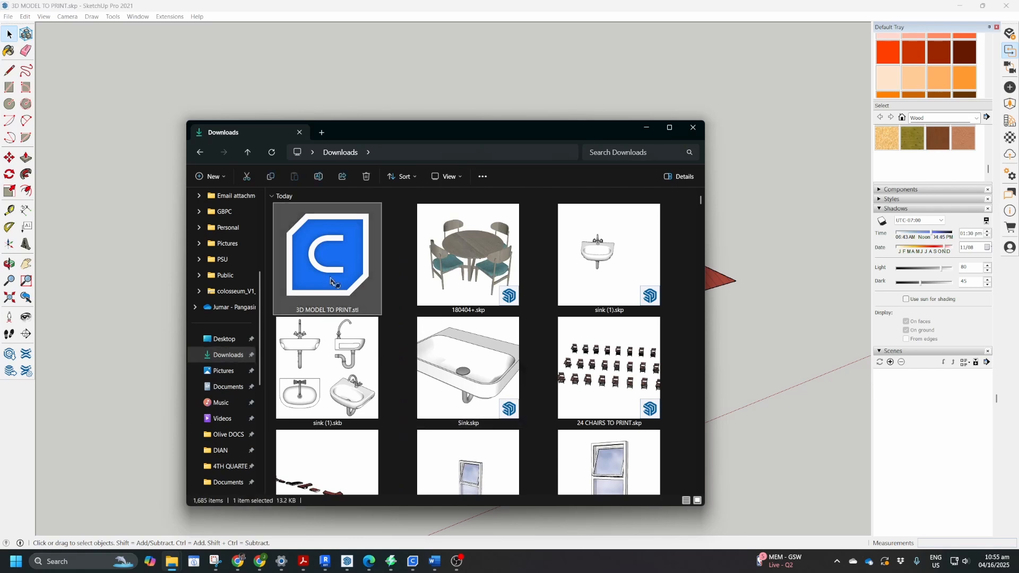
pyautogui.doubleClick(359, 283)
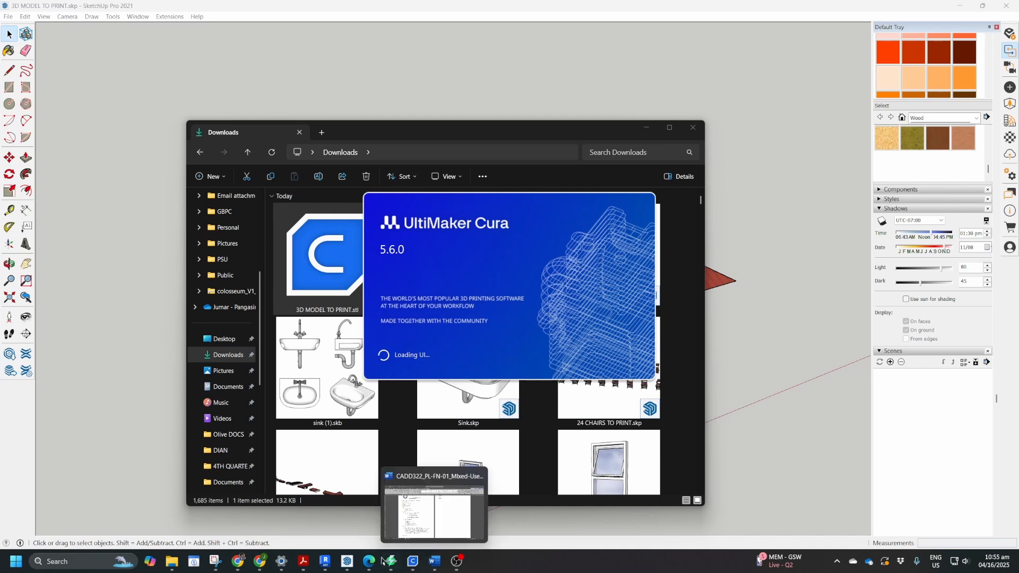
# Switch to SketchUp and delete the section plane around the small house.
pyautogui.moveTo(347, 561)
pyautogui.click(346, 510)
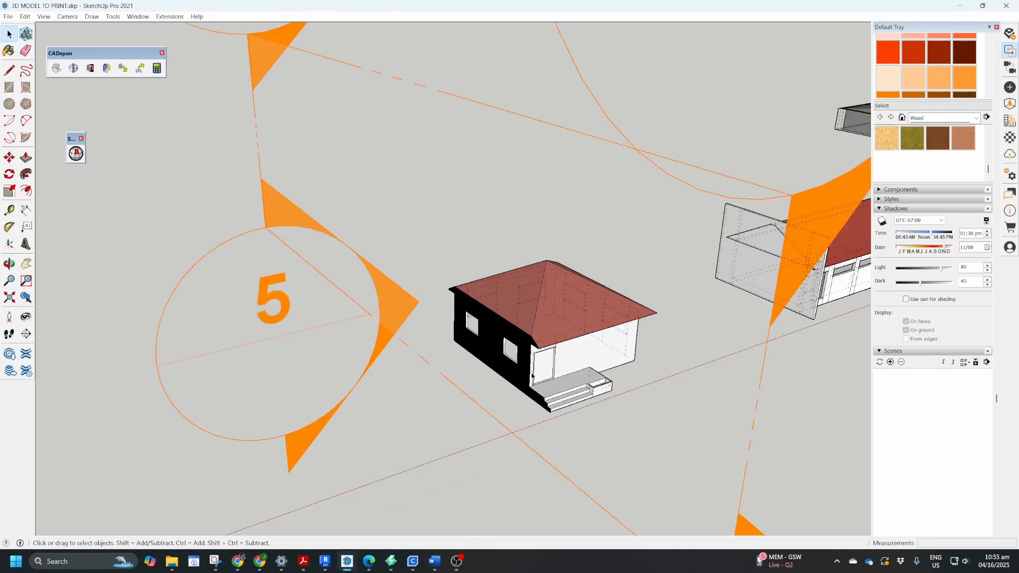
pyautogui.scroll(-5, 532, 376)
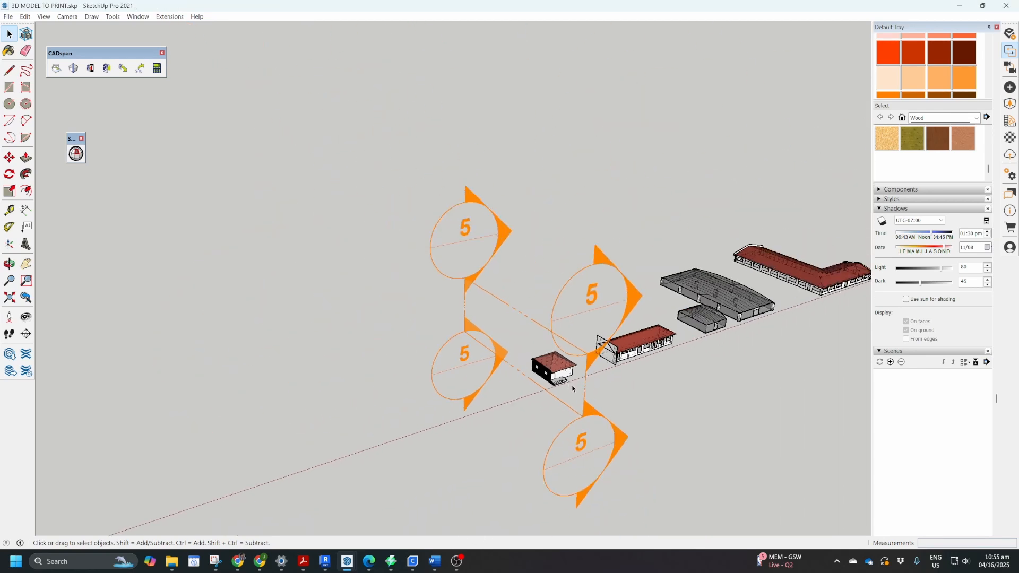
pyautogui.click(579, 419)
pyautogui.press('Delete')
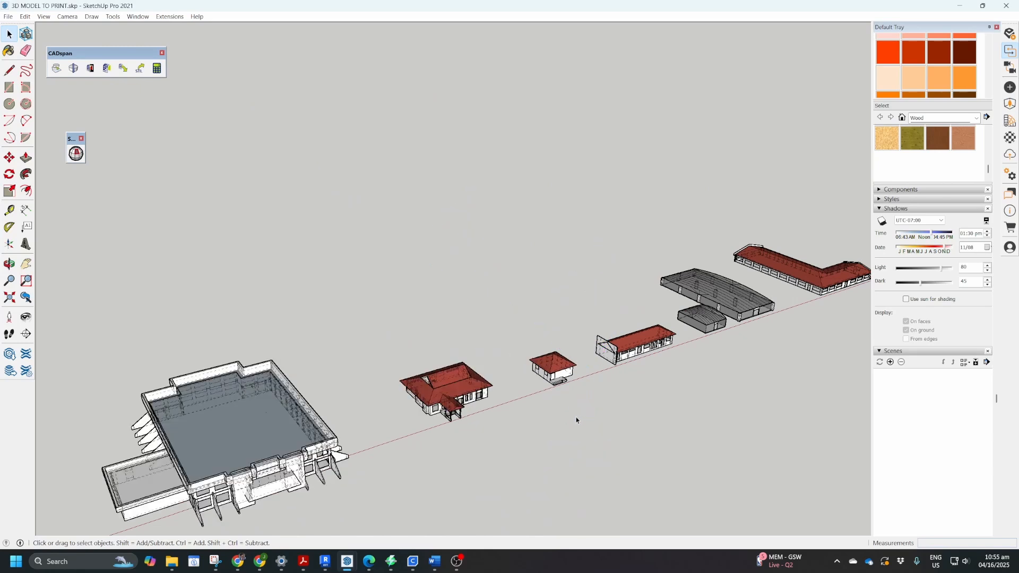
# Delete all buildings along the red axis except the white-roofed one on posts at the far end of the row.
pyautogui.scroll(-8, 577, 420)
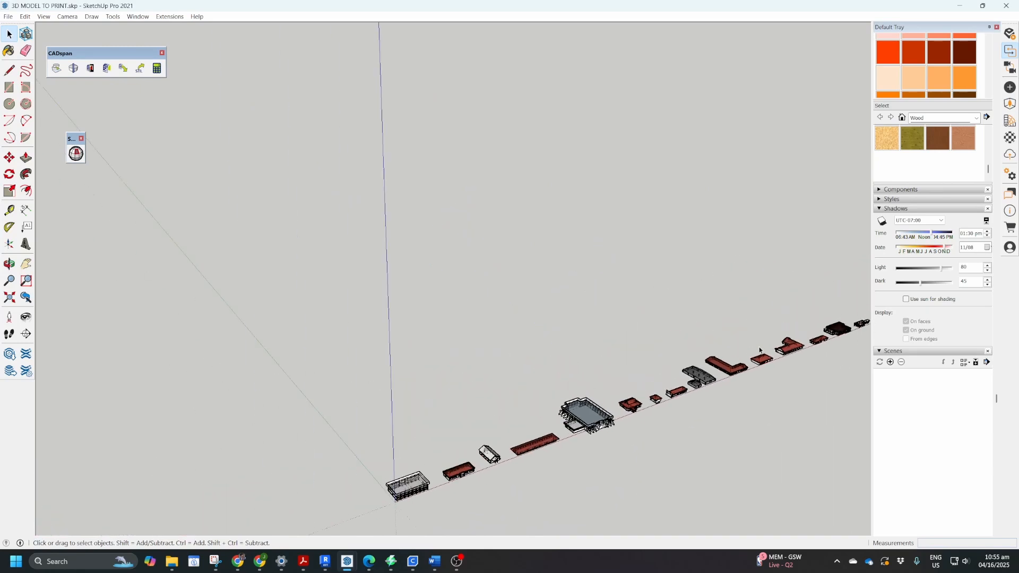
pyautogui.moveTo(760, 350)
pyautogui.keyDown('shift'); pyautogui.mouseDown(button='middle')
pyautogui.moveTo(552, 356)
pyautogui.moveTo(497, 377)
pyautogui.mouseUp(button='middle'); pyautogui.keyUp('shift')
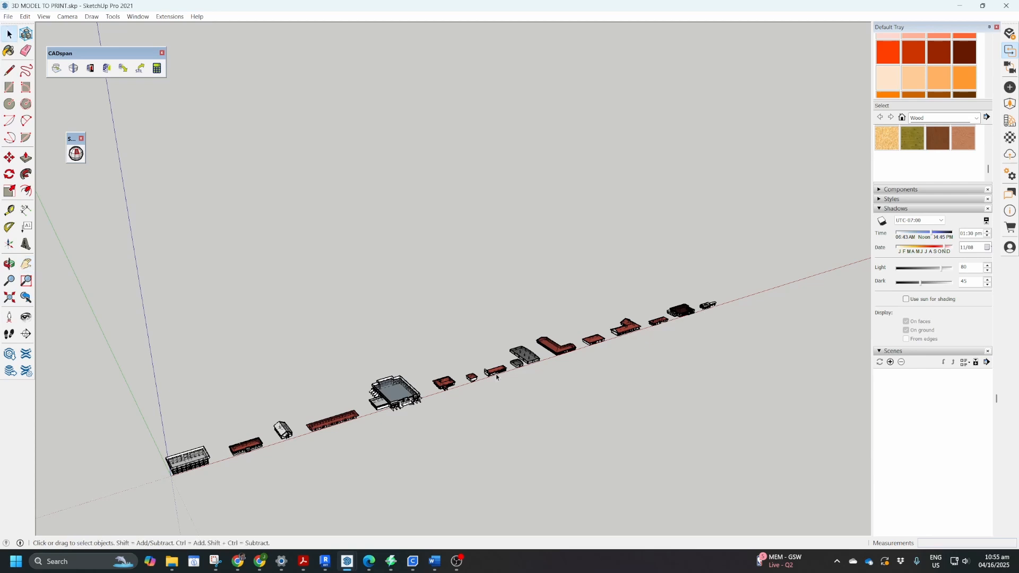
pyautogui.moveTo(79, 255); pyautogui.dragTo(803, 526)
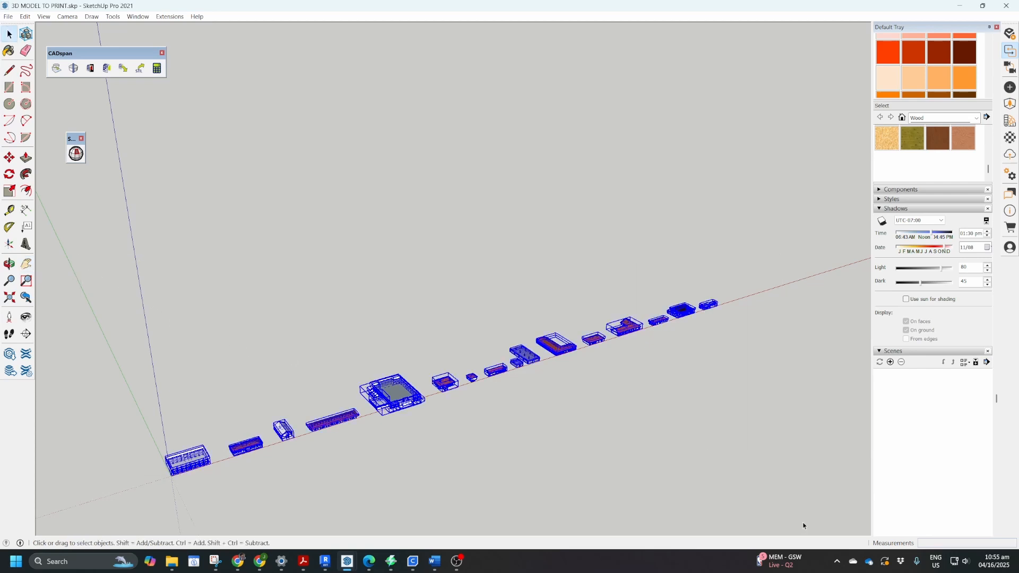
pyautogui.scroll(10, 728, 319)
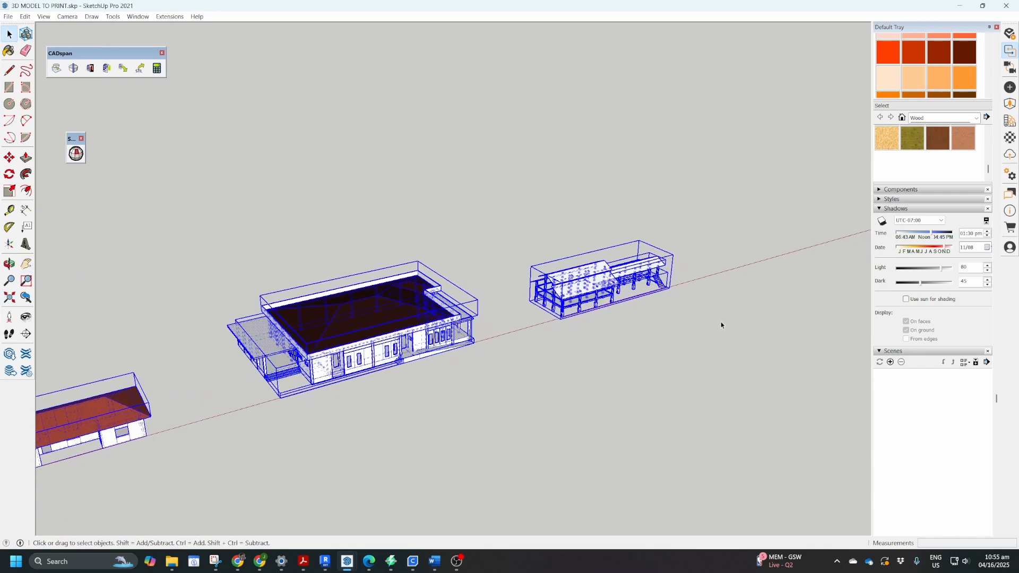
pyautogui.keyDown('shift'); pyautogui.moveTo(498, 199); pyautogui.dragTo(807, 480); pyautogui.keyUp('shift')
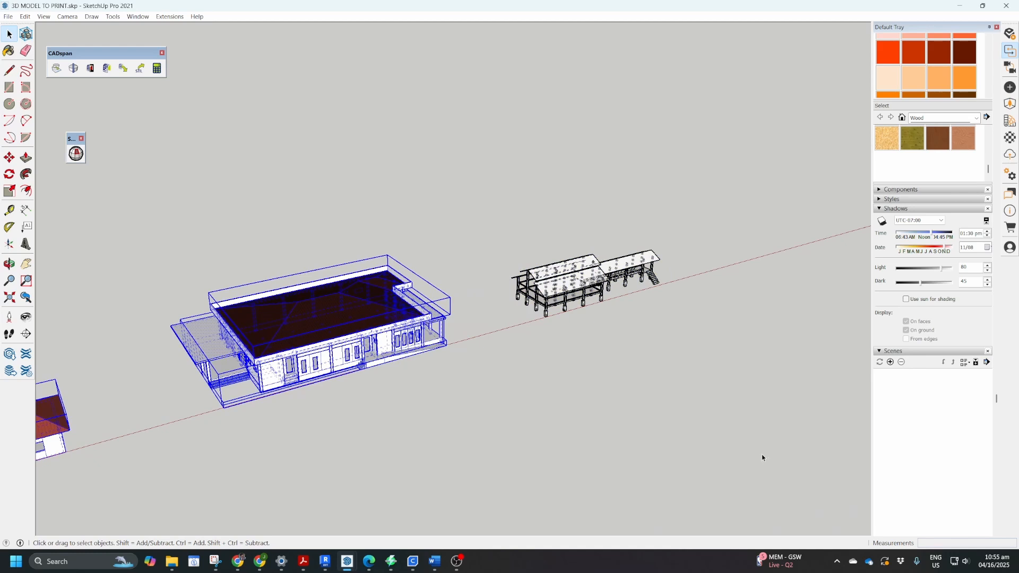
pyautogui.press('Delete')
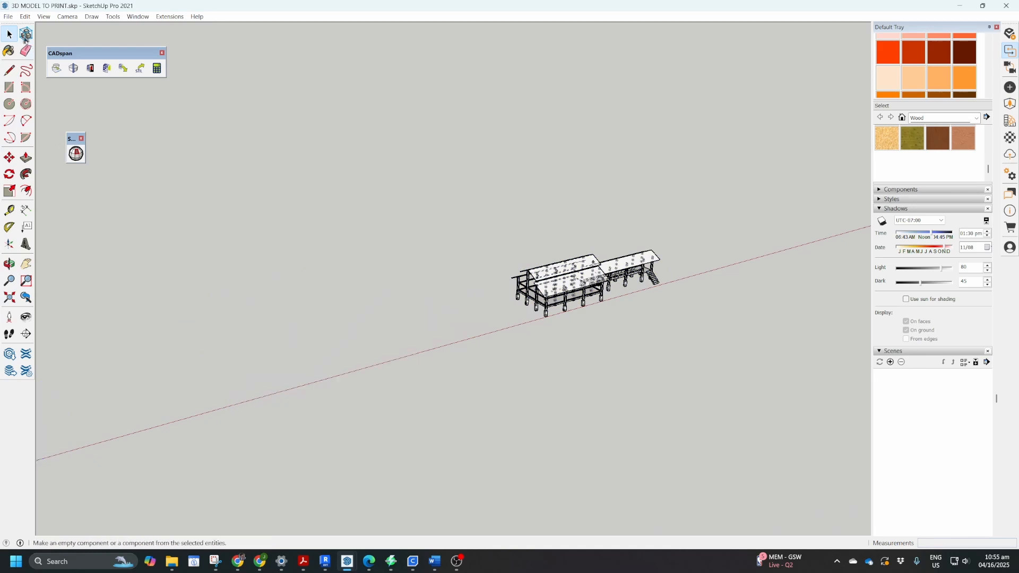
# Export the remaining post-supported building as an STL named 1.stl to the Downloads folder.
pyautogui.click(9, 16)
pyautogui.moveTo(74, 191)
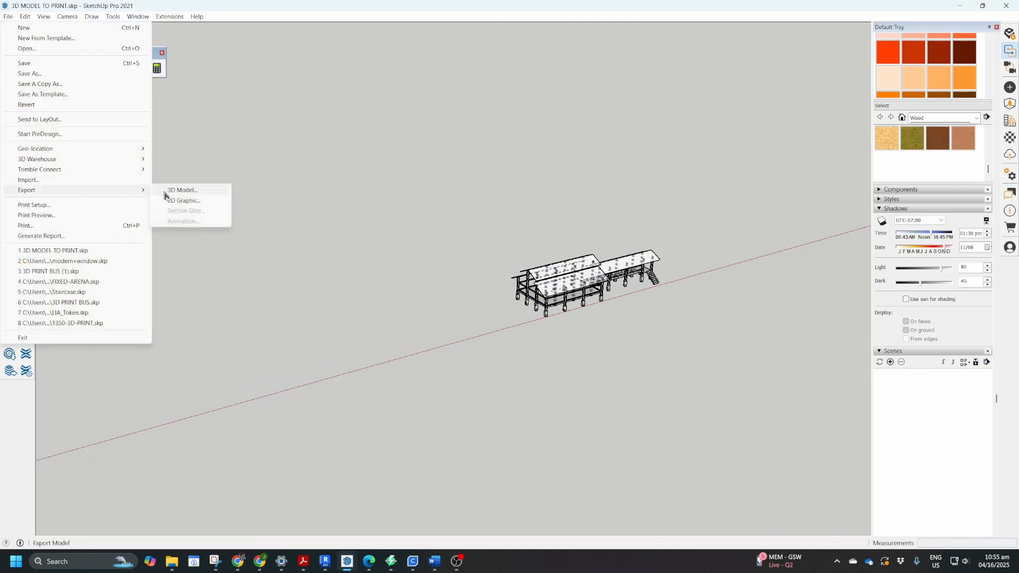
pyautogui.click(167, 195)
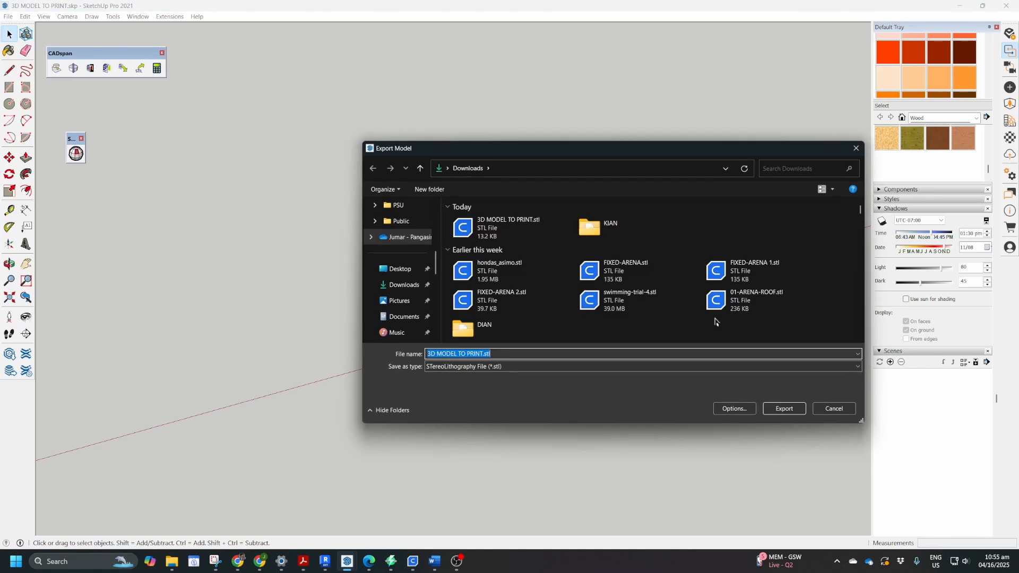
pyautogui.moveTo(481, 354); pyautogui.dragTo(386, 353)
pyautogui.write('1')
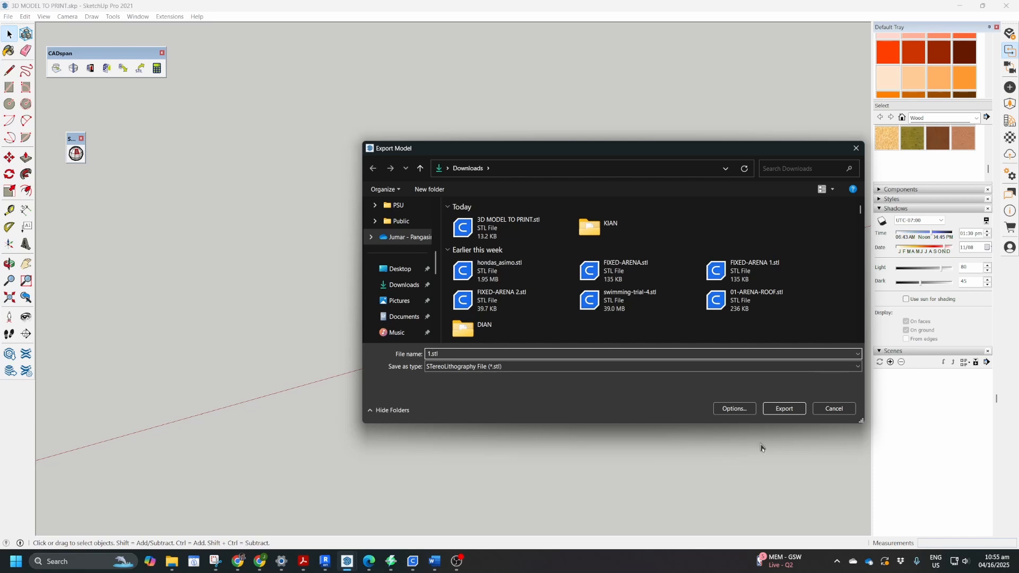
pyautogui.click(778, 412)
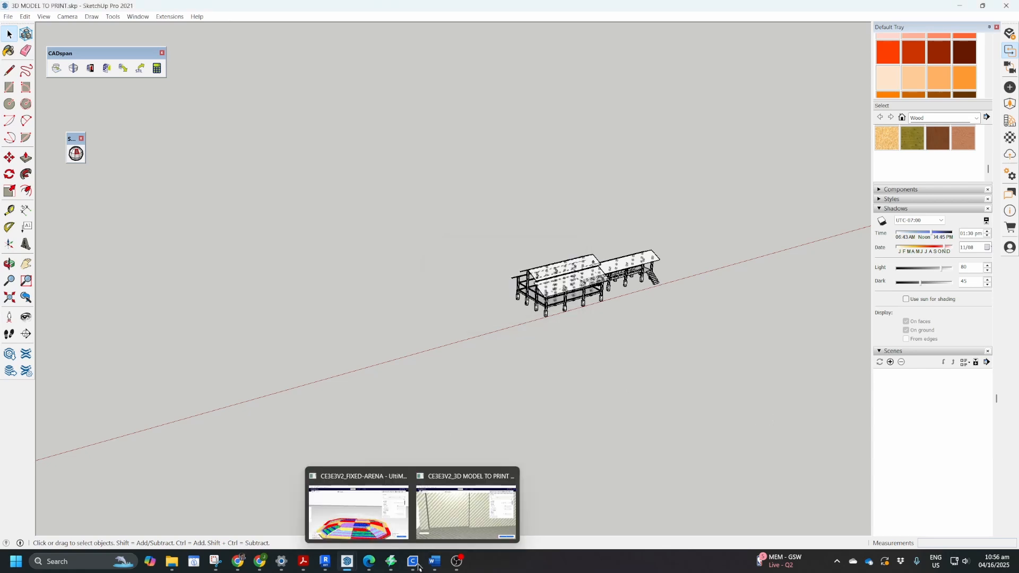
# Switch to the UltiMaker Cura window with 3D MODEL TO PRINT and scale the house uniformly to 1 %.
pyautogui.moveTo(413, 561)
pyautogui.click(453, 520)
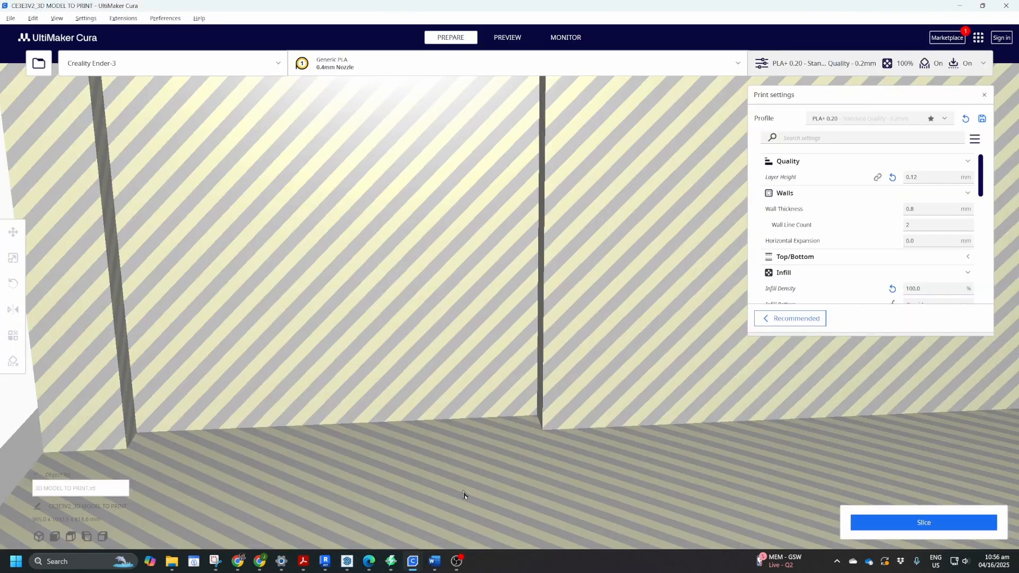
pyautogui.click(536, 302)
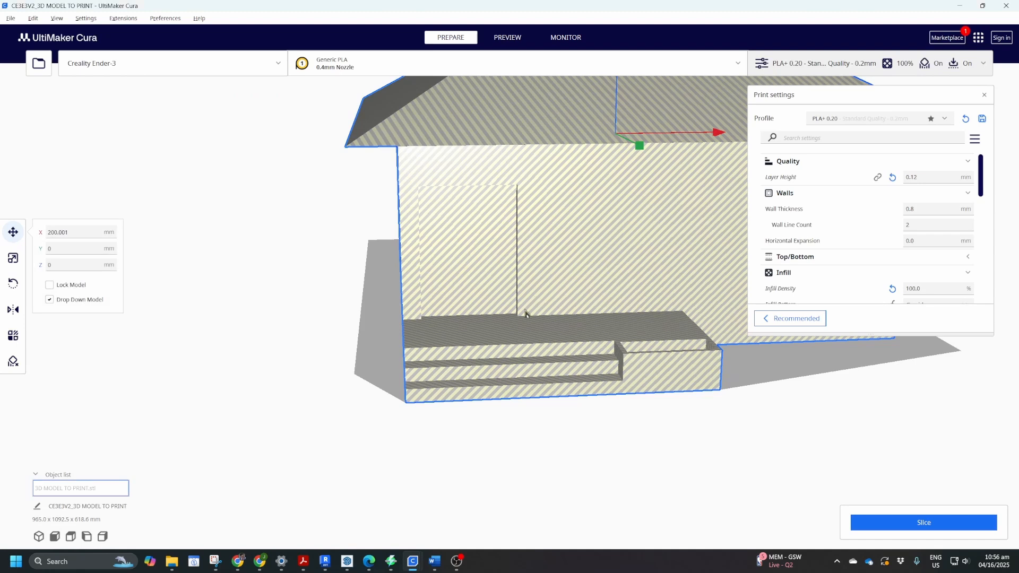
pyautogui.click(13, 258)
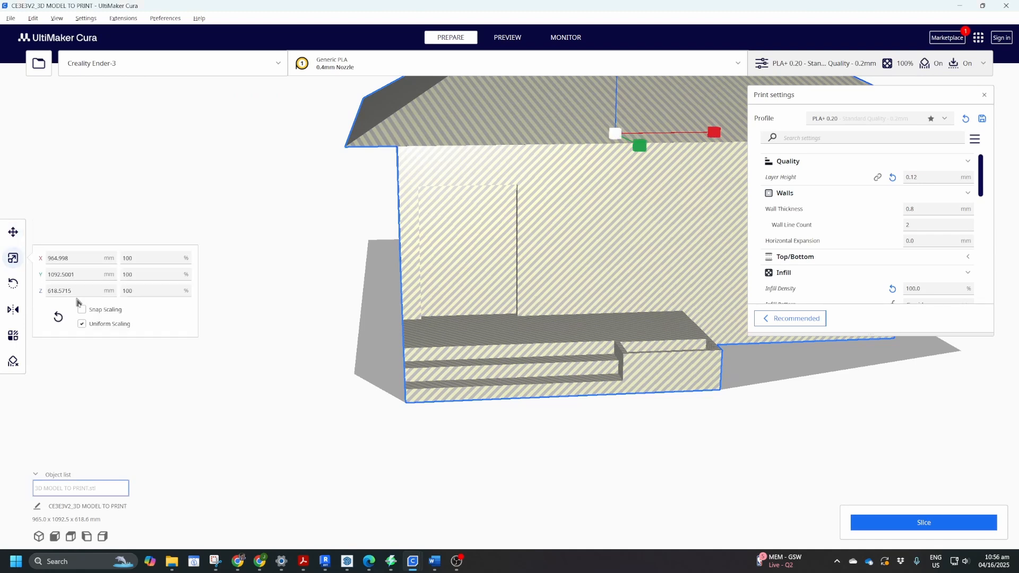
pyautogui.moveTo(549, 320); pyautogui.dragTo(212, 331, button='middle')
pyautogui.click(142, 290)
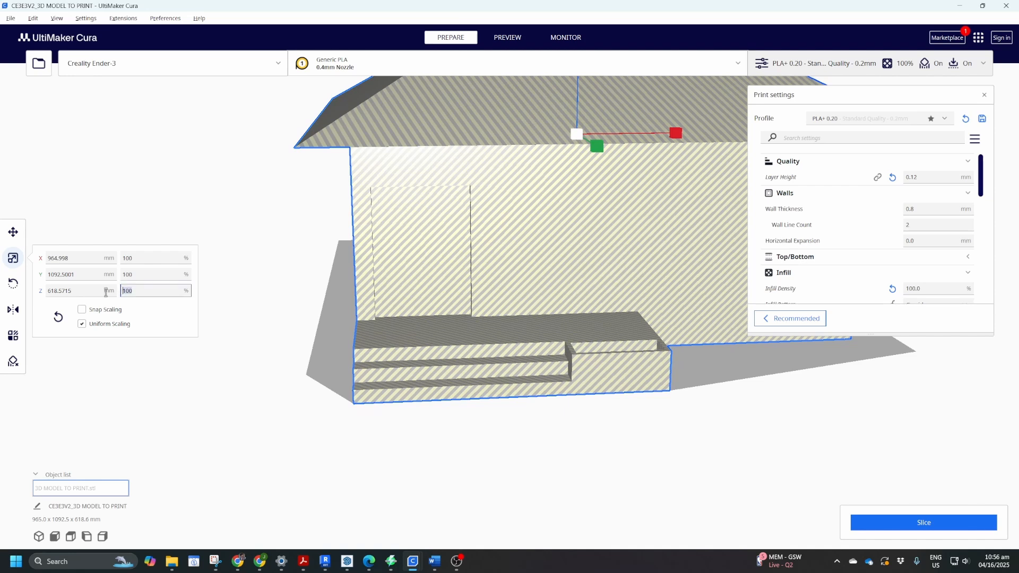
pyautogui.write('1')
pyautogui.press('Return')
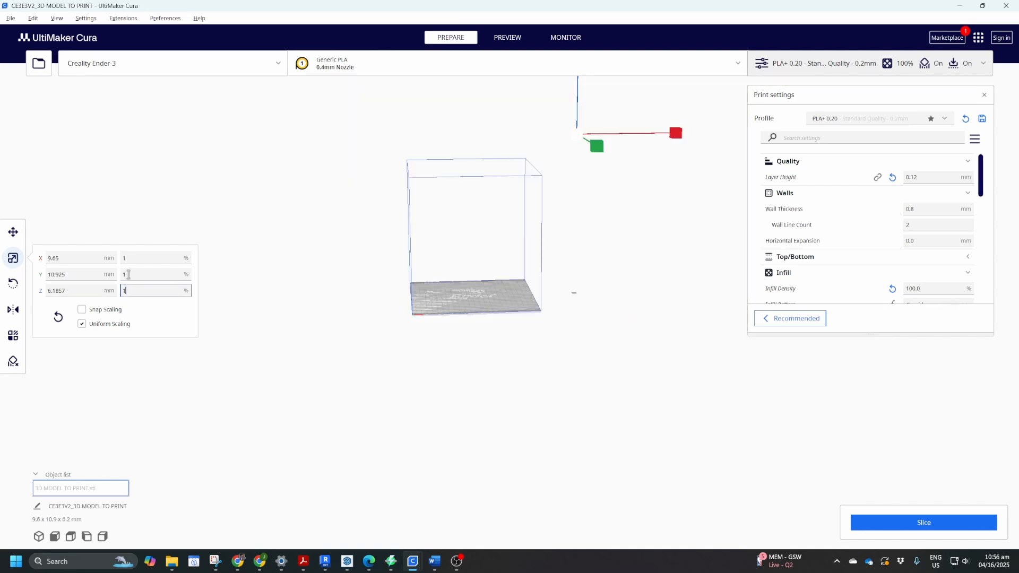
# Move the scaled house along the X axis to about 5 mm, in line with the build plate.
pyautogui.scroll(5, 619, 262)
pyautogui.scroll(-3, 591, 416)
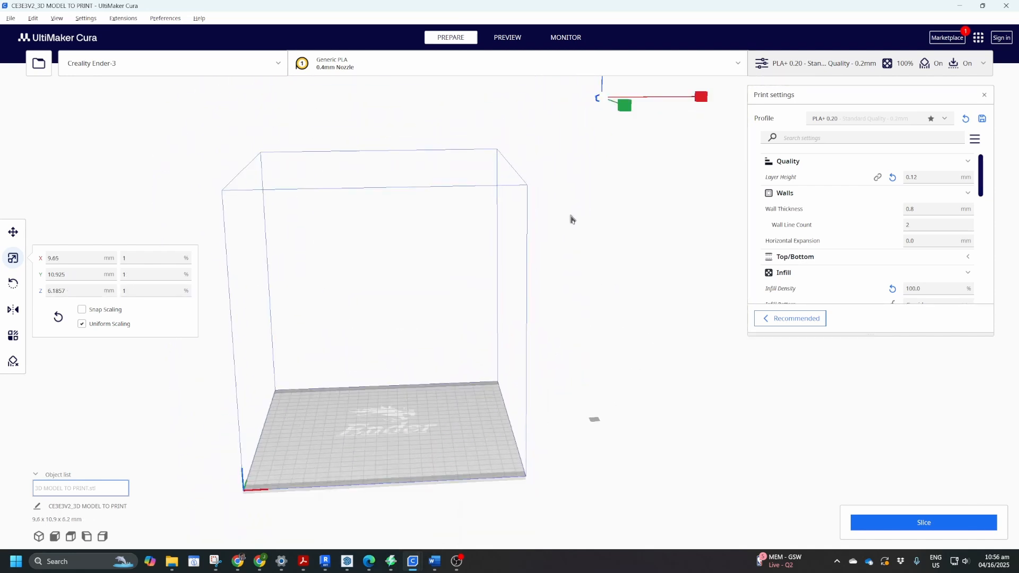
pyautogui.press('t')
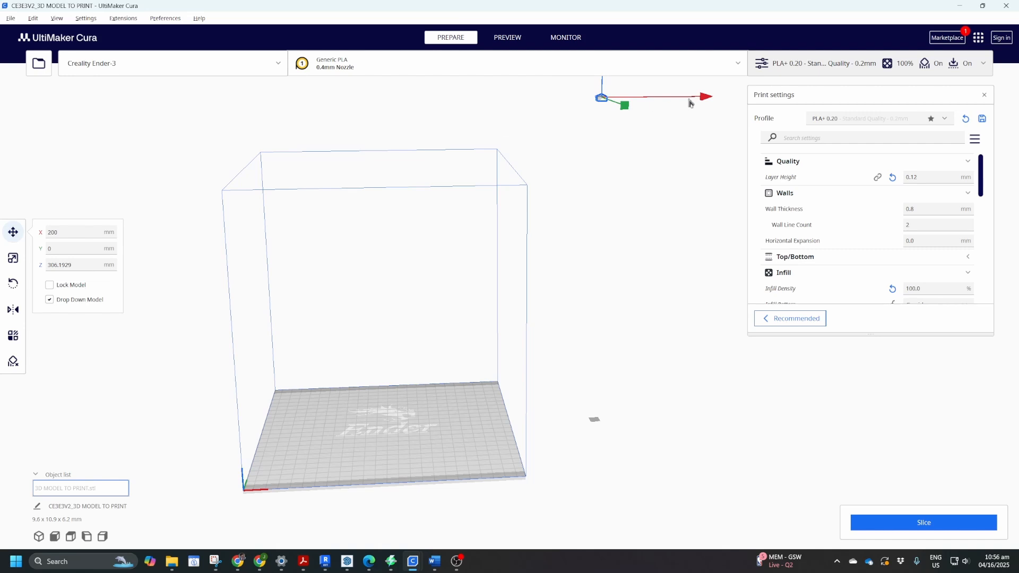
pyautogui.moveTo(706, 97); pyautogui.dragTo(522, 139)
pyautogui.scroll(-3, 403, 111)
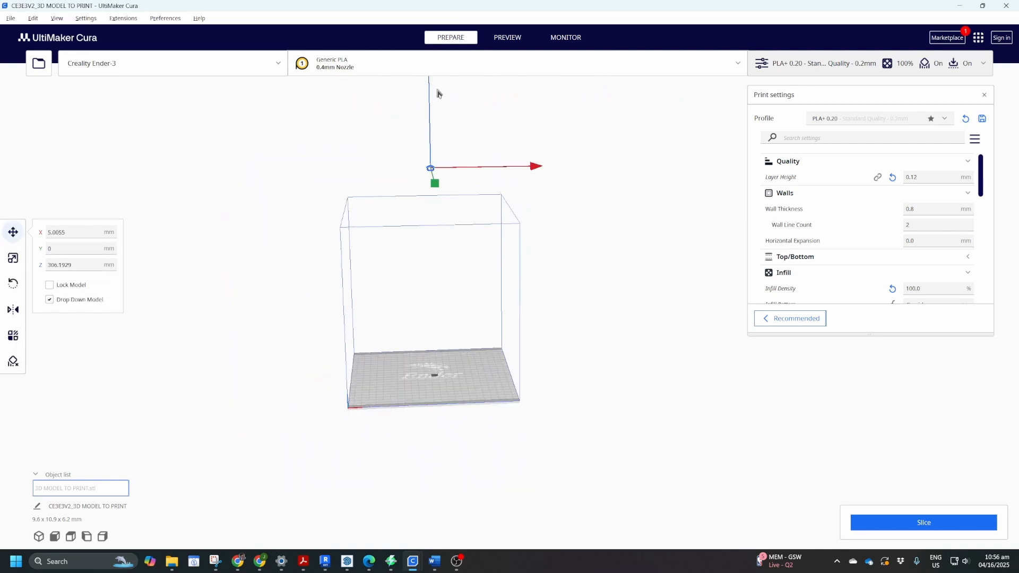
# Lower the small house along the Z axis onto the build plate, to Z 0 mm.
pyautogui.scroll(-2, 437, 98)
pyautogui.moveTo(448, 94); pyautogui.dragTo(468, 273)
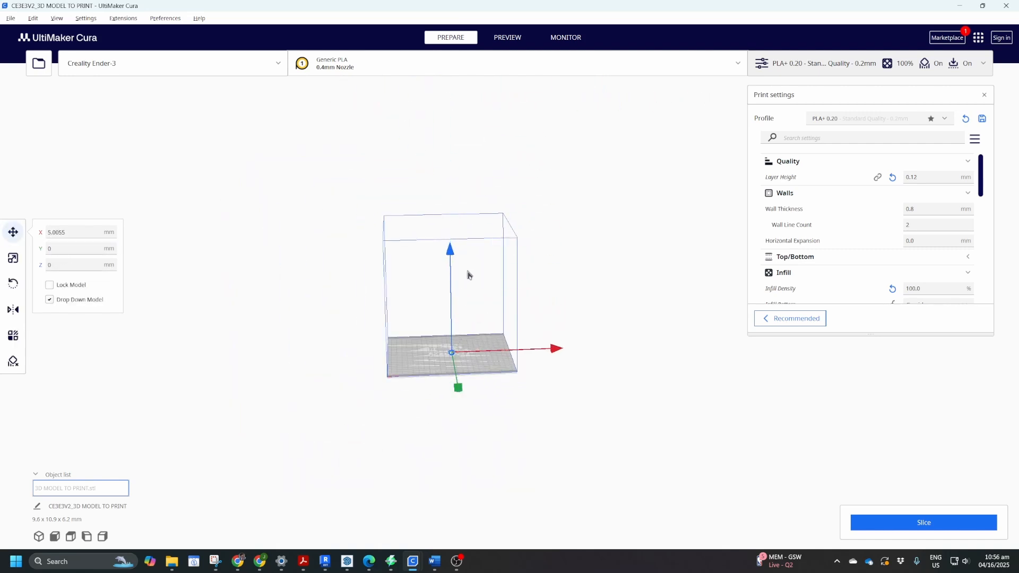
pyautogui.scroll(5, 451, 371)
pyautogui.moveTo(410, 319); pyautogui.dragTo(446, 301, button='right')
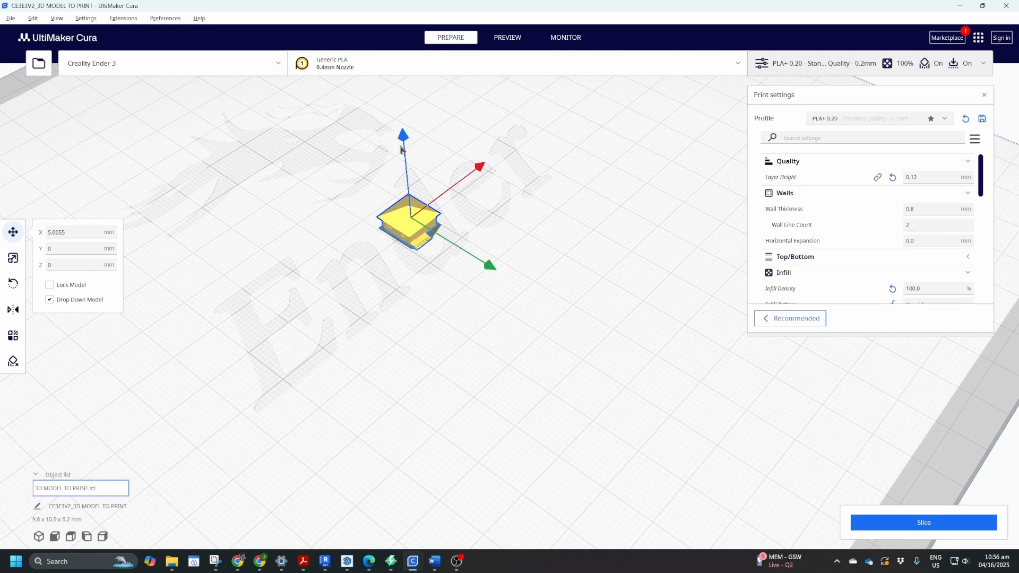
pyautogui.moveTo(402, 149); pyautogui.dragTo(328, 163, button='right')
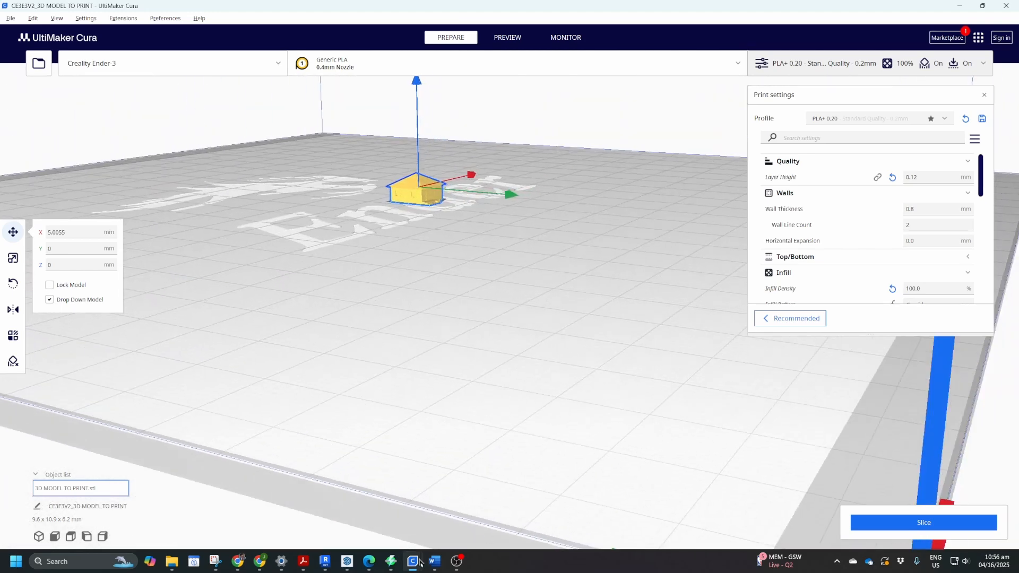
pyautogui.moveTo(419, 561)
pyautogui.click(469, 509)
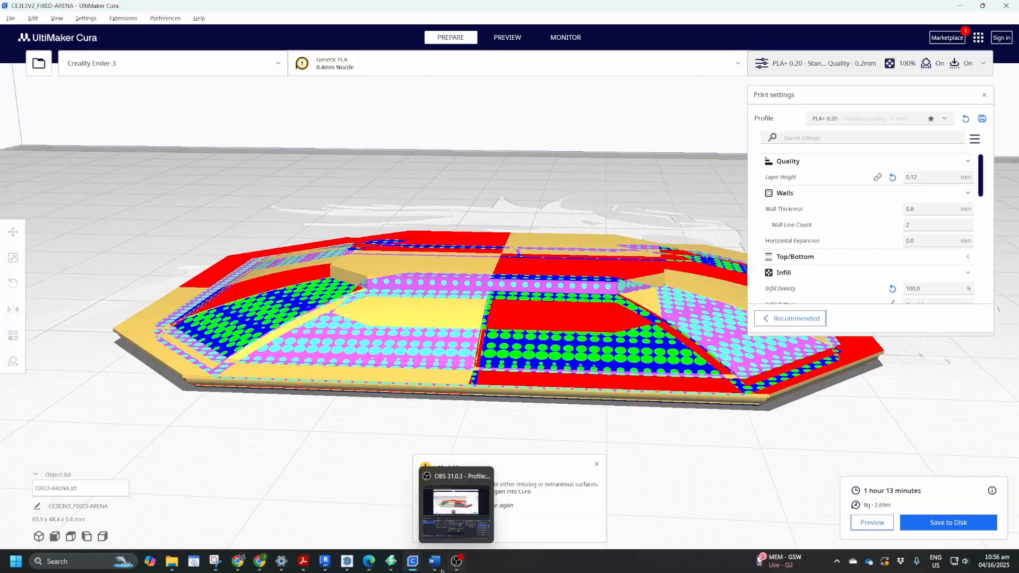
pyautogui.click(435, 566)
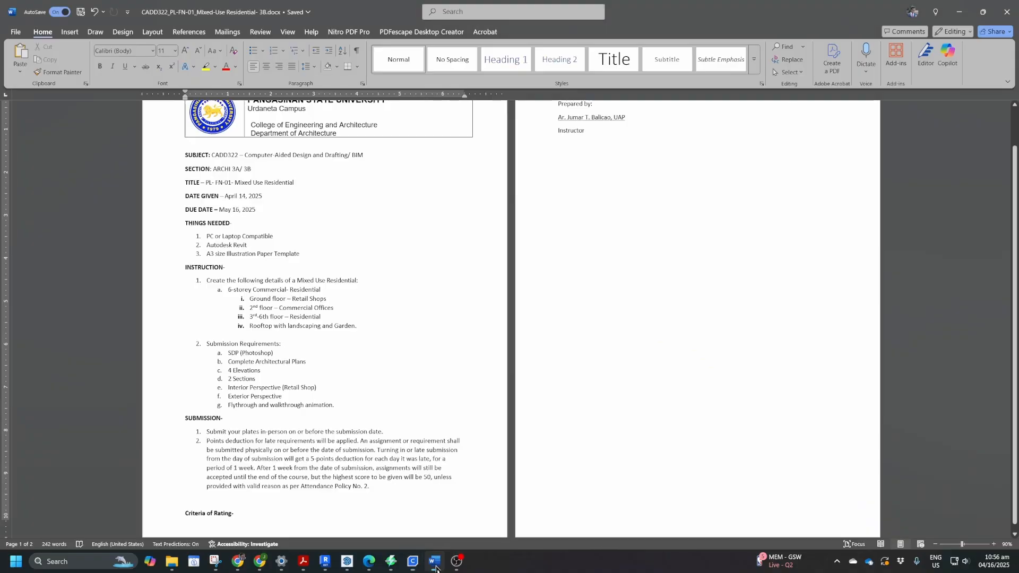
pyautogui.moveTo(412, 562)
pyautogui.click(467, 510)
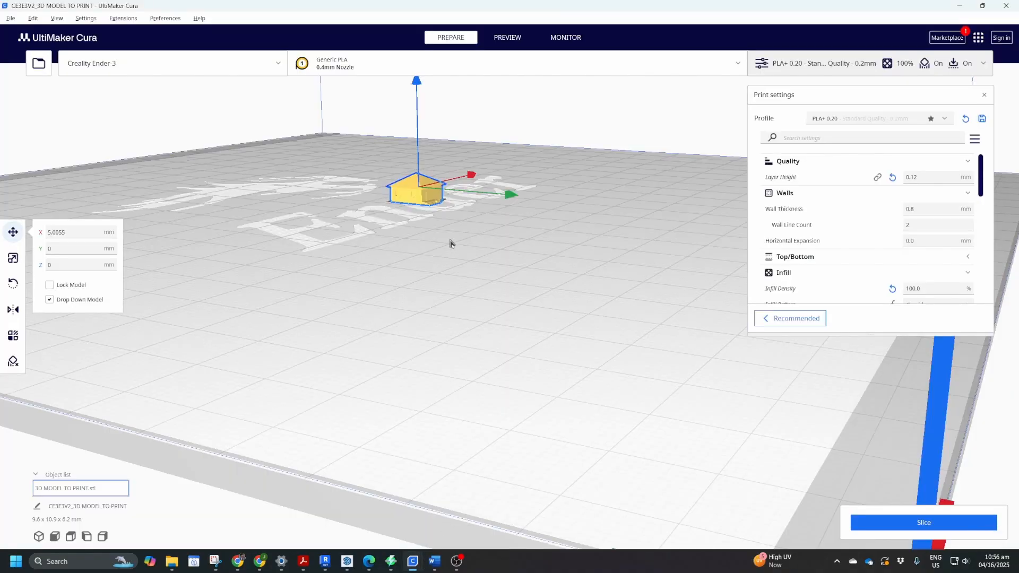
# Slice the small house with the current PLA+ 0.20 profile and open its layer preview.
pyautogui.moveTo(450, 243); pyautogui.dragTo(384, 275, button='right')
pyautogui.scroll(3, 409, 232)
pyautogui.moveTo(315, 163); pyautogui.dragTo(423, 227, button='middle')
pyautogui.moveTo(523, 345); pyautogui.dragTo(604, 281, button='right')
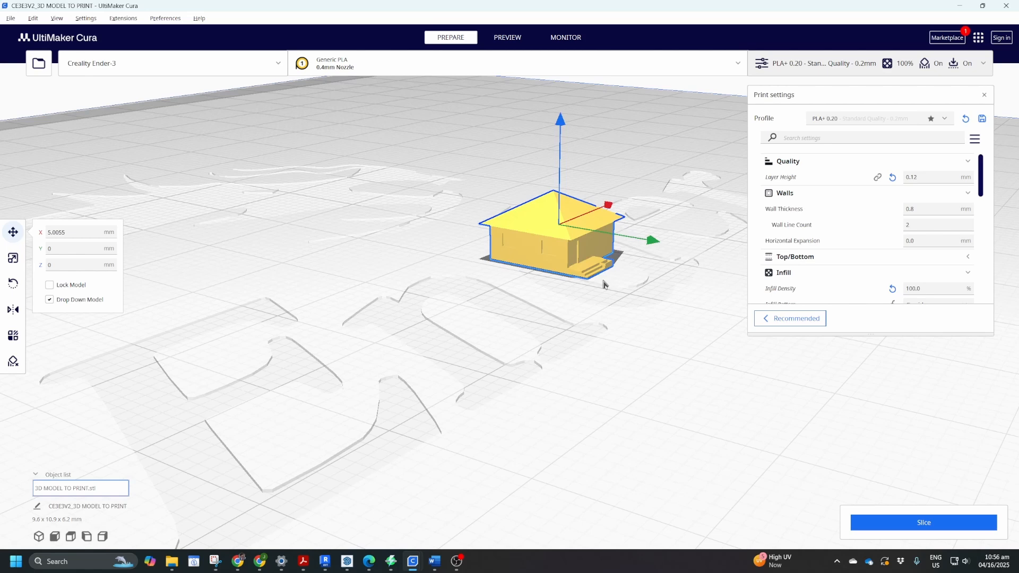
pyautogui.click(940, 524)
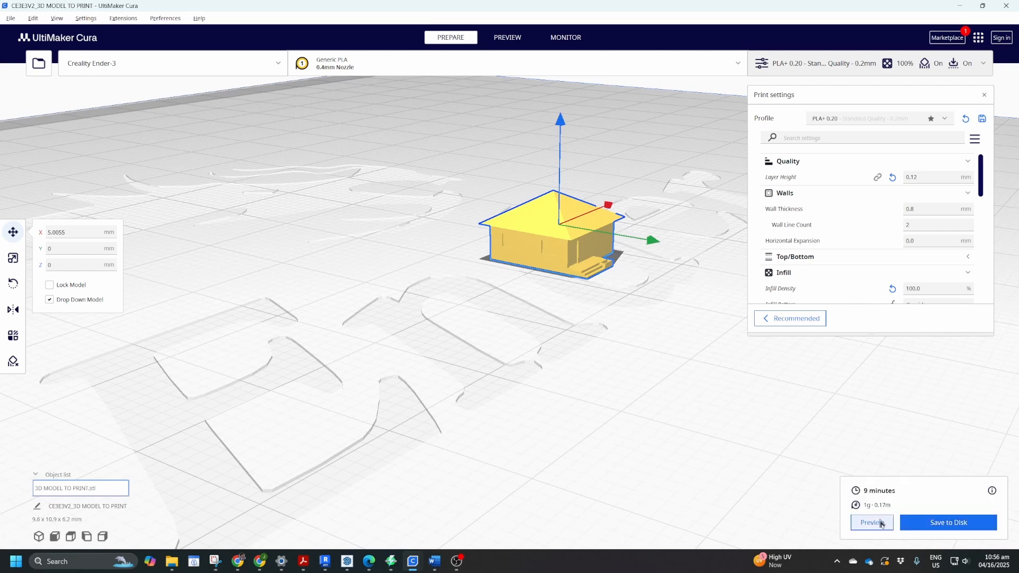
pyautogui.click(871, 523)
# Examine the sliced layers of the house and its brim up close, and return to the model preparation view.
pyautogui.scroll(4, 649, 289)
pyautogui.moveTo(633, 257); pyautogui.dragTo(594, 276, button='middle')
pyautogui.moveTo(593, 276); pyautogui.dragTo(610, 262, button='right')
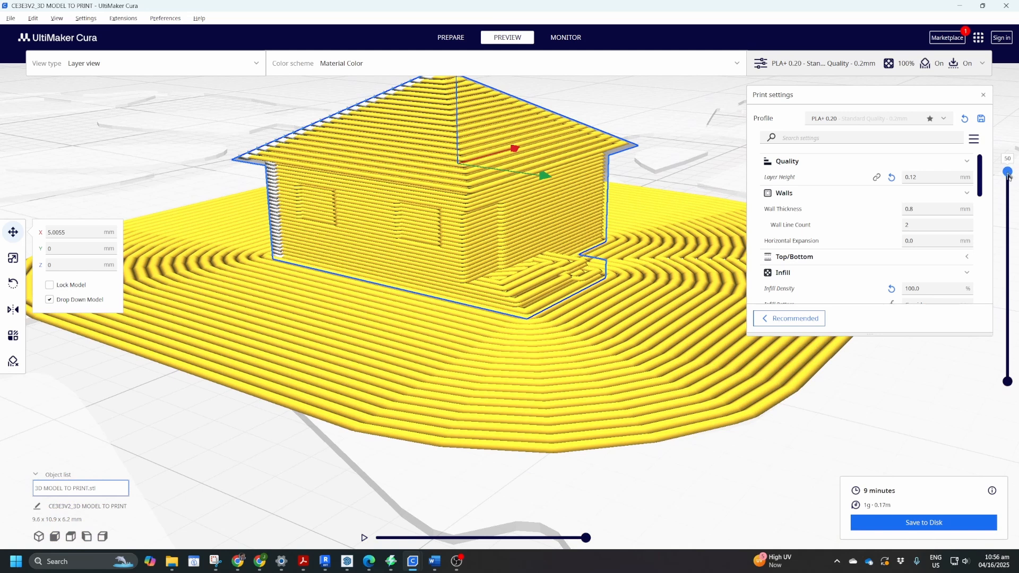
pyautogui.moveTo(1008, 177); pyautogui.dragTo(989, 133)
pyautogui.scroll(-3, 175, 186)
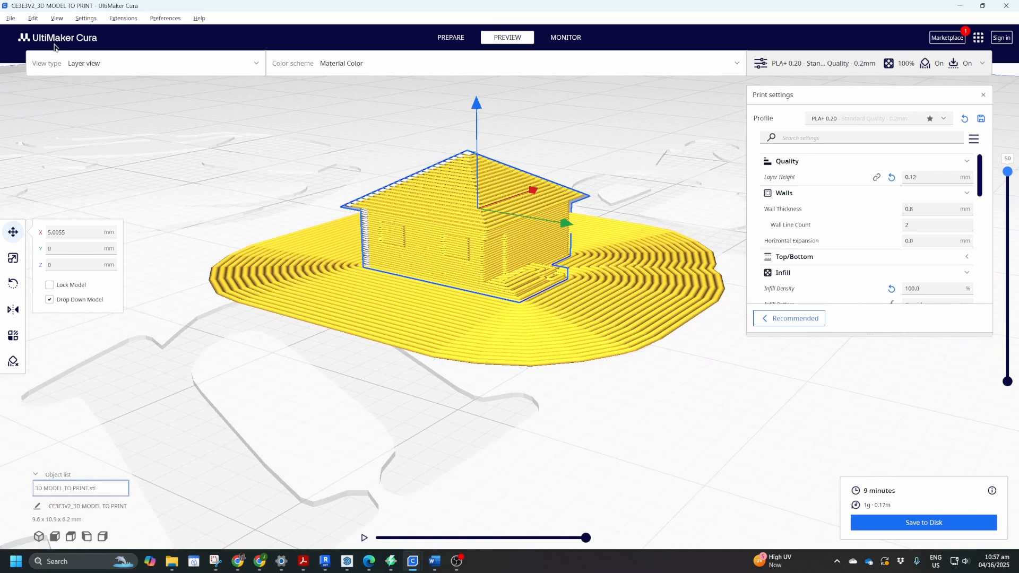
pyautogui.click(454, 37)
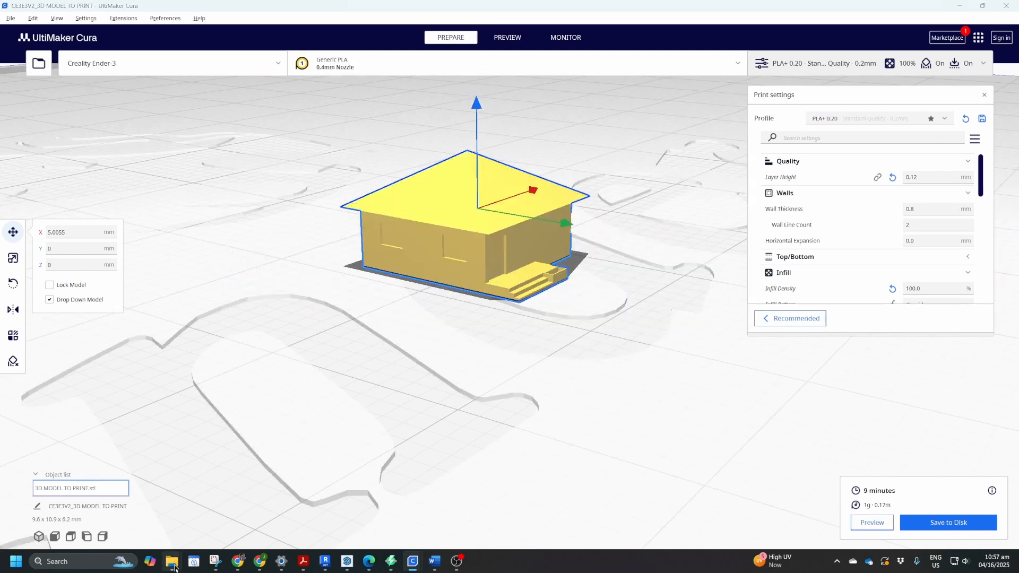
# Open 1.stl from the Downloads folder in UltiMaker Cura.
pyautogui.moveTo(172, 561)
pyautogui.click(197, 539)
pyautogui.scroll(-5, 476, 400)
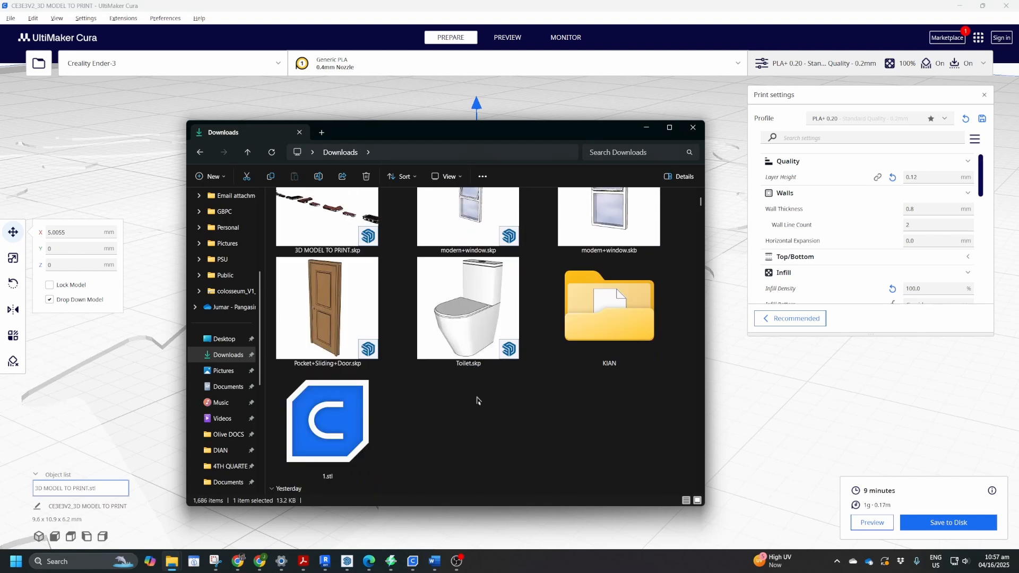
pyautogui.click(361, 465)
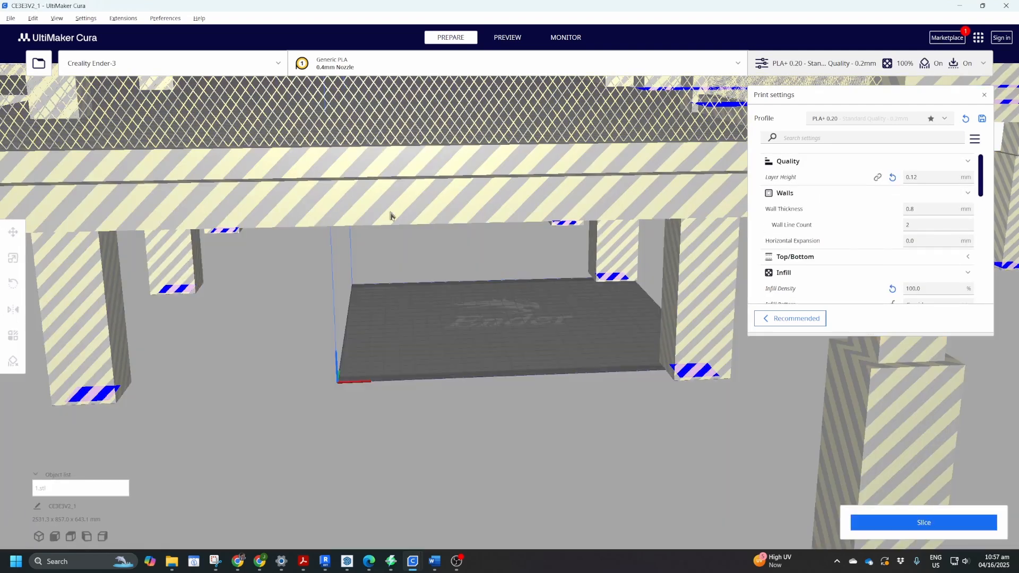
# Scale the imported post-supported building uniformly to 1 %.
pyautogui.click(389, 210)
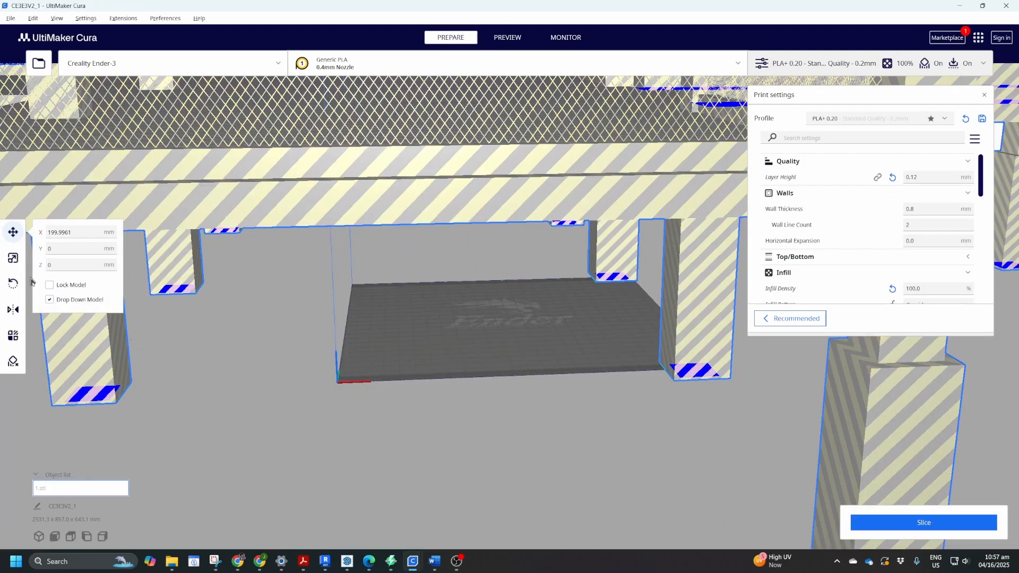
pyautogui.click(13, 258)
pyautogui.click(128, 291)
pyautogui.hotkey('ctrl', 'a')
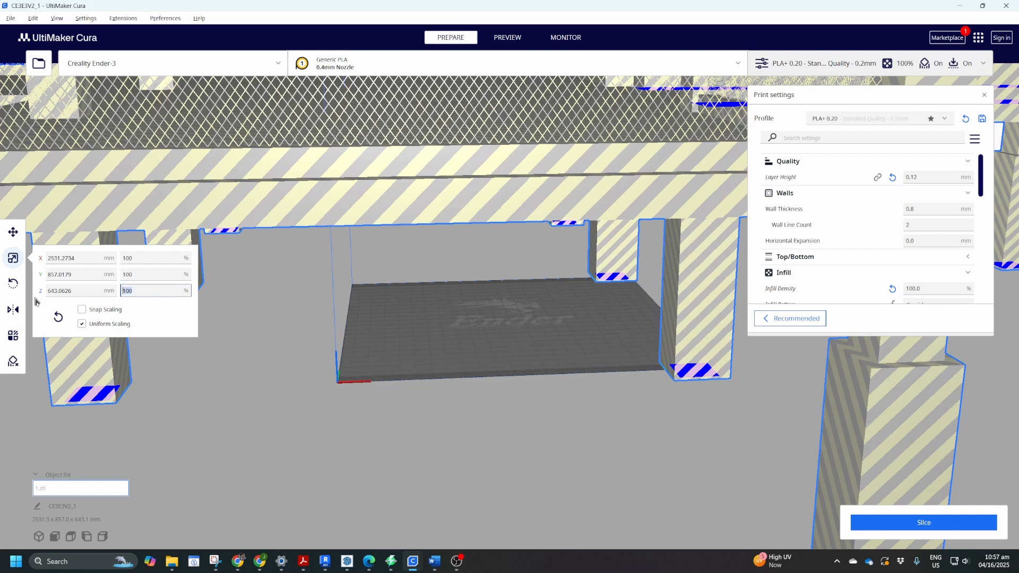
pyautogui.write('1')
pyautogui.press('Return')
# Arrange all models so the scaled building is centred over the build plate.
pyautogui.scroll(-5, 507, 276)
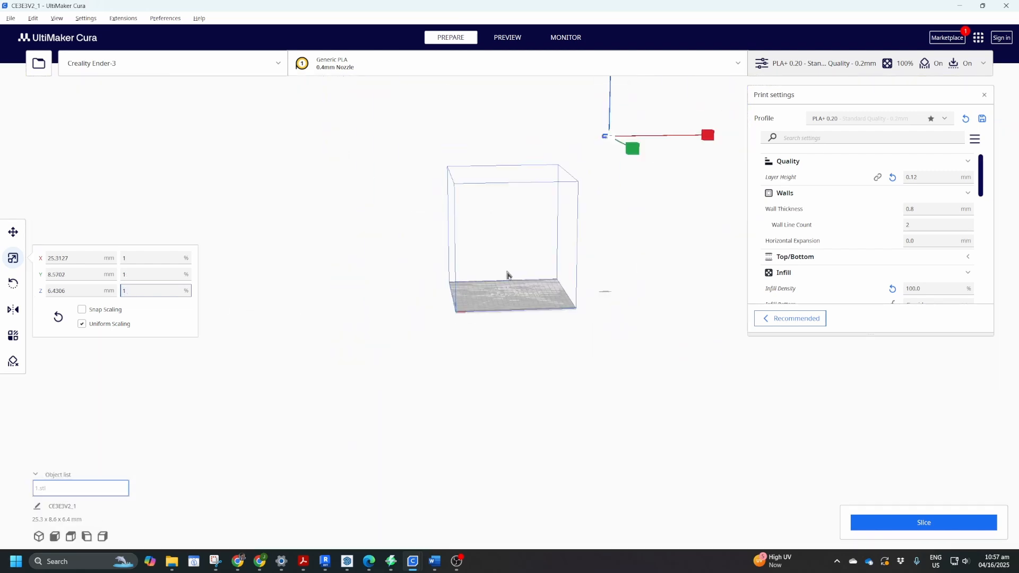
pyautogui.rightClick(534, 285)
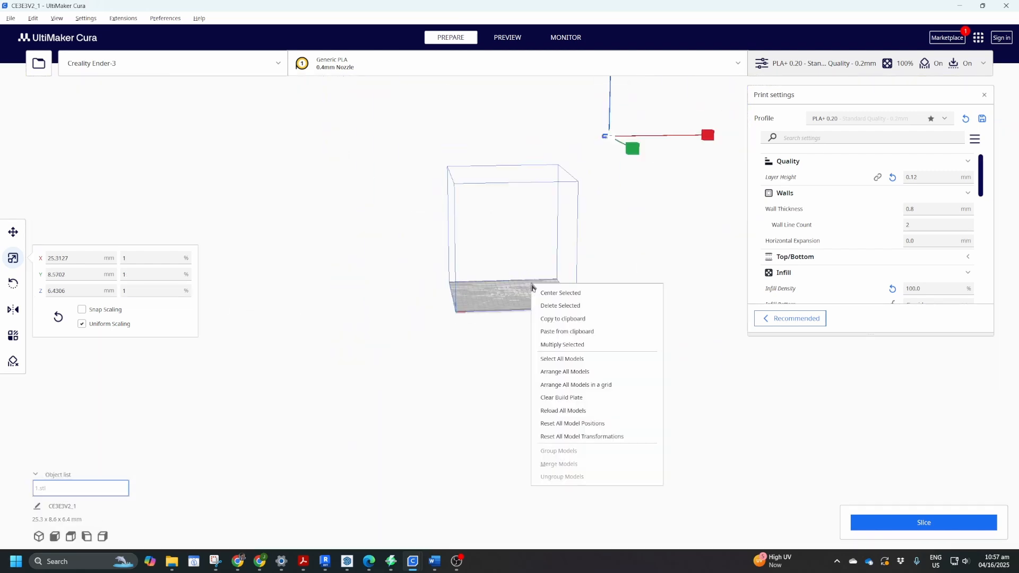
pyautogui.click(571, 375)
# Lower the post-supported building along the Z axis onto the build plate, to Z 0 mm.
pyautogui.moveTo(530, 125); pyautogui.dragTo(523, 209, button='middle')
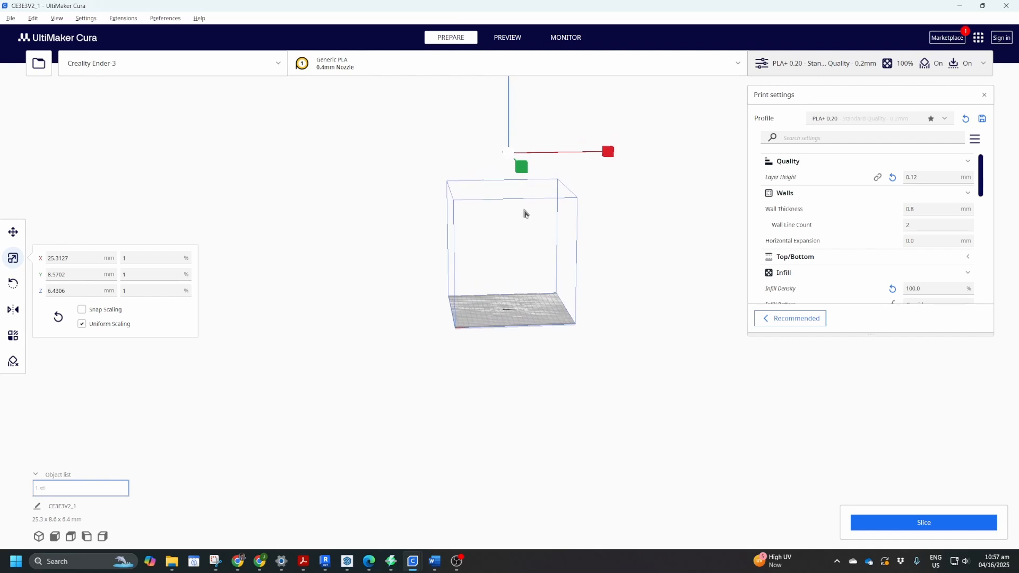
pyautogui.moveTo(515, 102); pyautogui.dragTo(497, 259, button='middle')
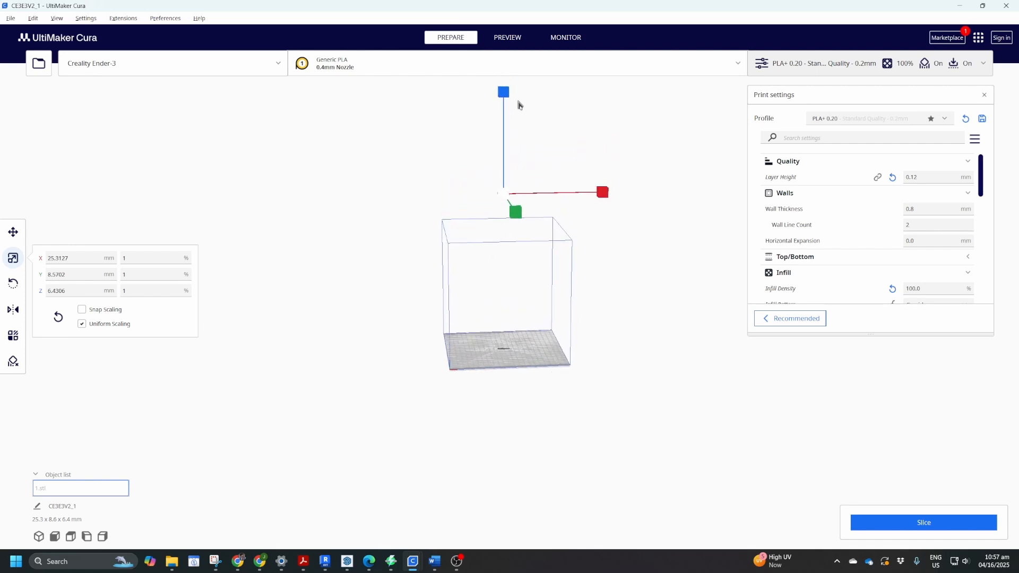
pyautogui.click(13, 232)
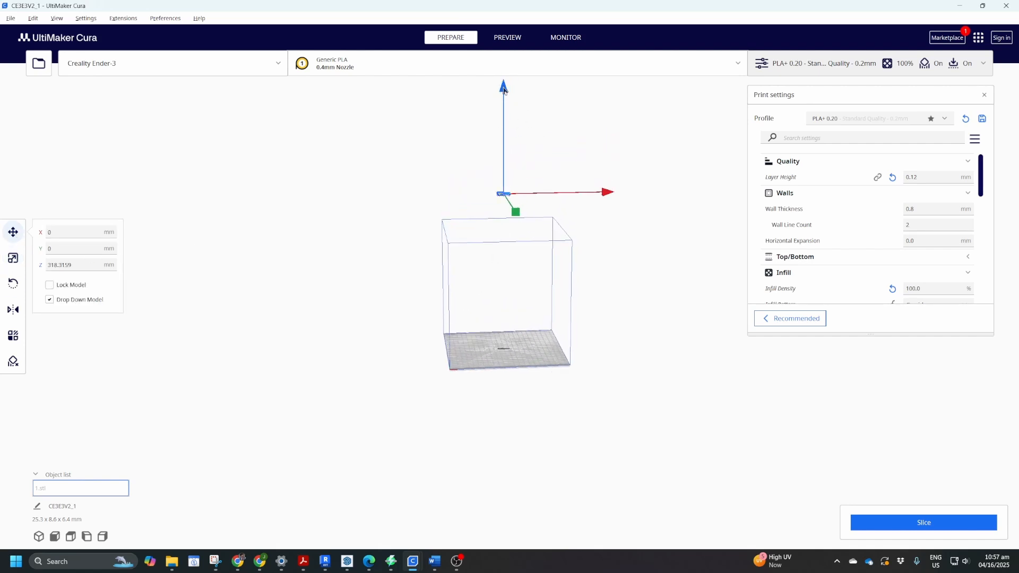
pyautogui.moveTo(506, 97); pyautogui.dragTo(510, 236)
pyautogui.scroll(6, 502, 356)
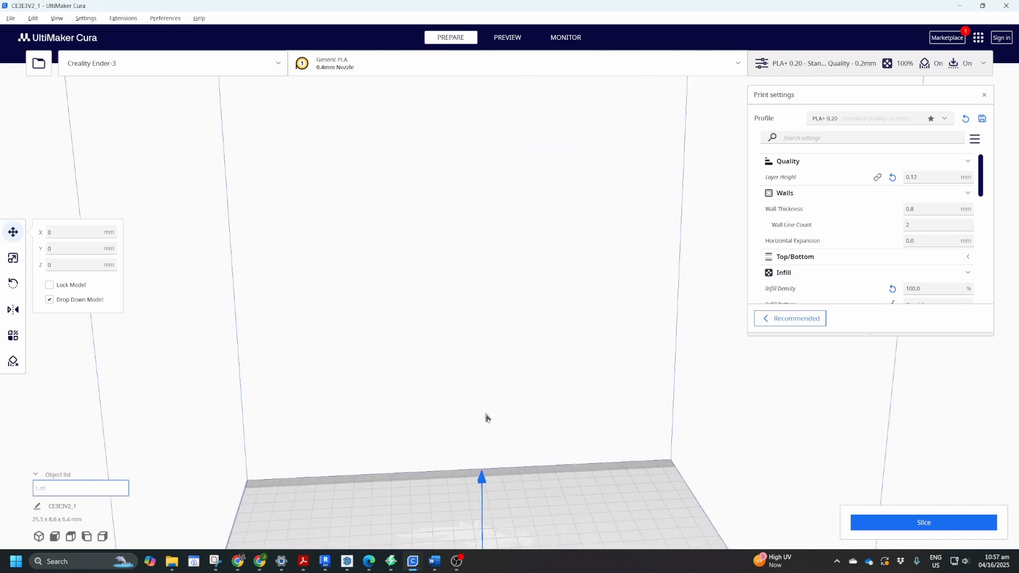
pyautogui.moveTo(485, 414); pyautogui.dragTo(500, 209, button='middle')
pyautogui.scroll(8, 501, 212)
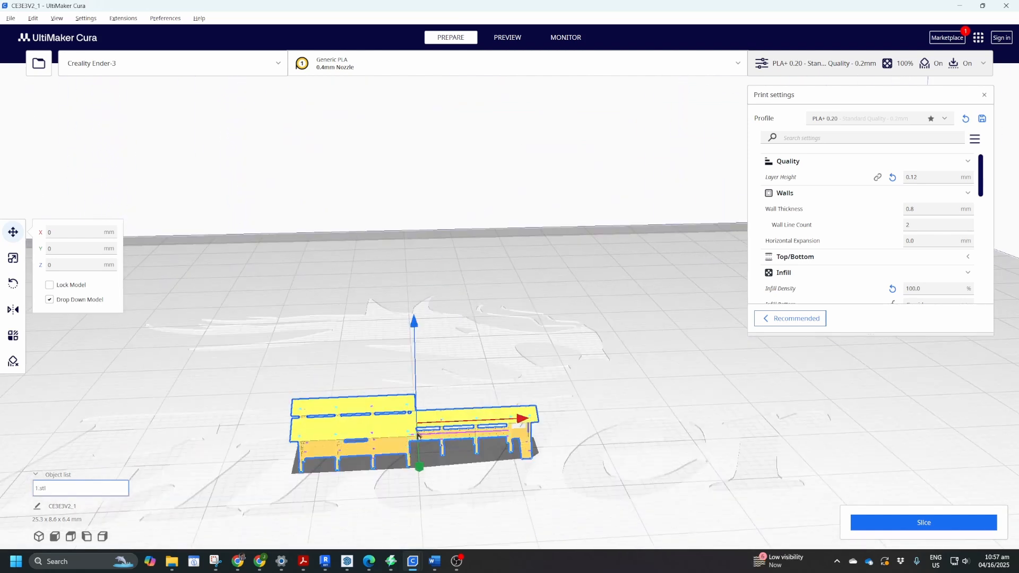
# Examine the building's roofs, posts, floor underside and stairs from above and below for overhangs and surface errors.
pyautogui.moveTo(348, 446); pyautogui.dragTo(279, 446, button='right')
pyautogui.scroll(4, 482, 448)
pyautogui.moveTo(398, 459); pyautogui.dragTo(409, 415, button='middle')
pyautogui.scroll(6, 409, 415)
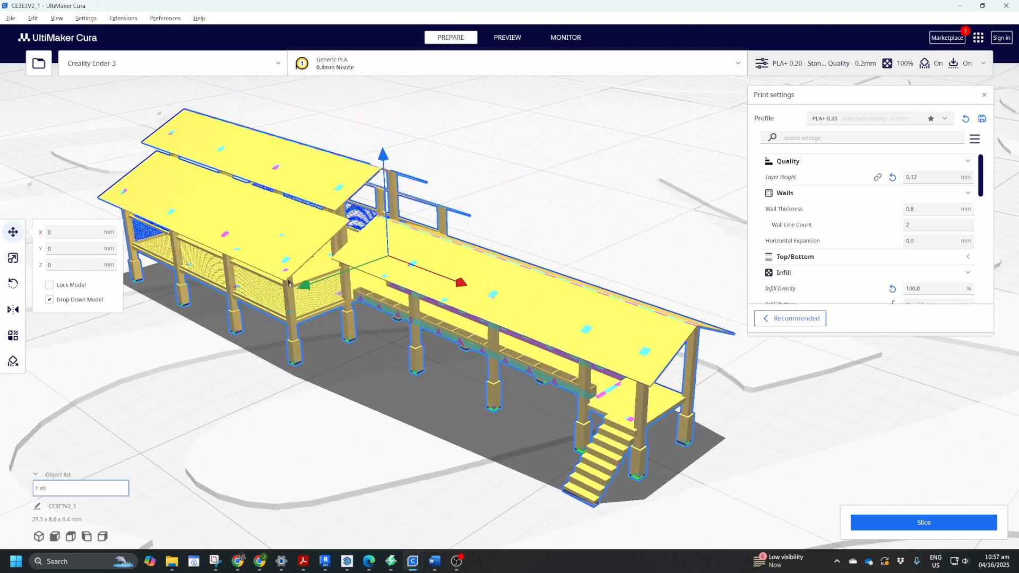
pyautogui.moveTo(292, 285)
pyautogui.mouseDown(button='right')
pyautogui.moveTo(362, 278)
pyautogui.moveTo(298, 280)
pyautogui.mouseUp(button='right')
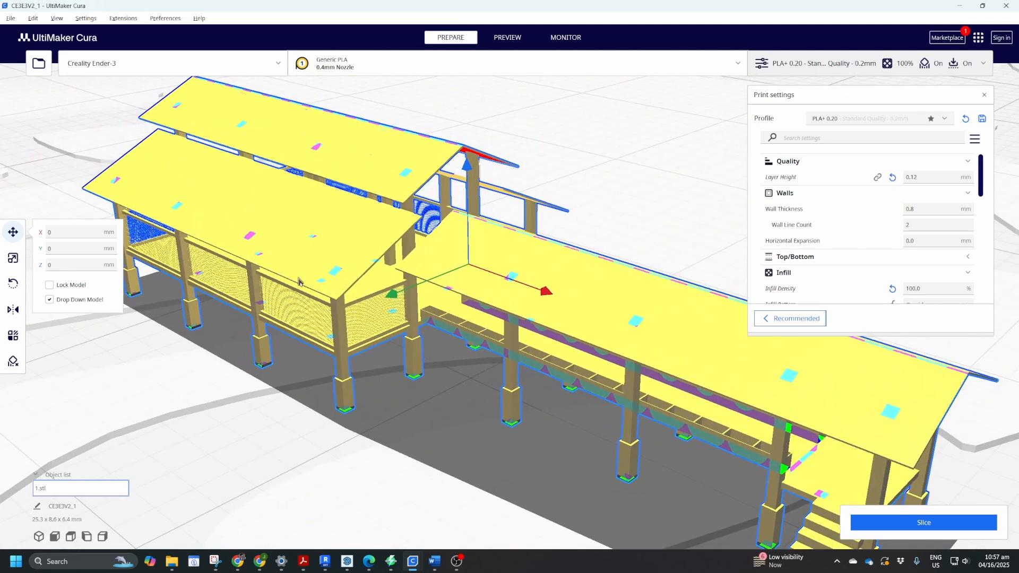
pyautogui.moveTo(488, 372); pyautogui.dragTo(467, 353, button='right')
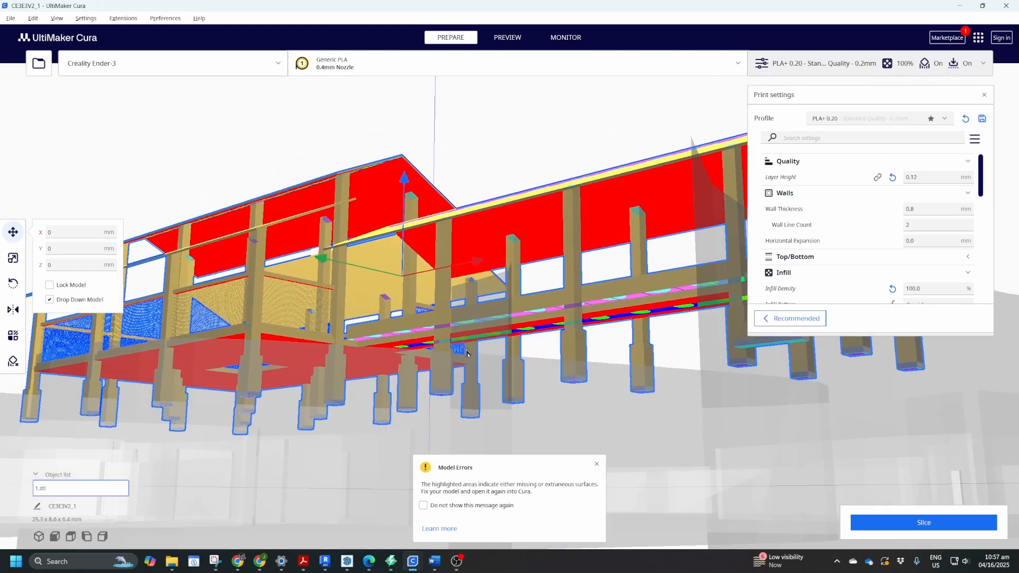
pyautogui.moveTo(448, 279); pyautogui.dragTo(467, 226, button='right')
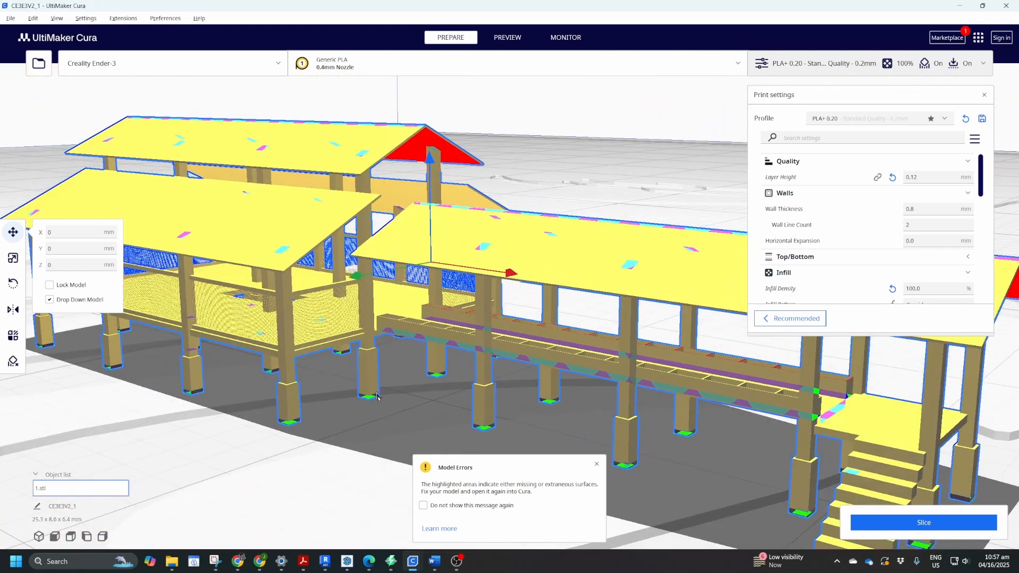
pyautogui.moveTo(454, 314); pyautogui.dragTo(449, 277, button='right')
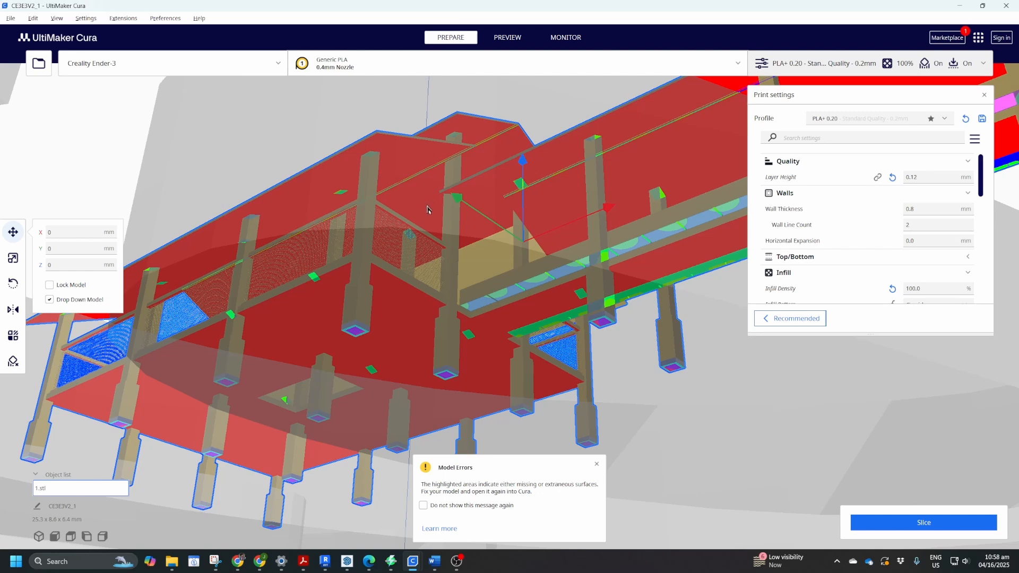
pyautogui.moveTo(385, 219); pyautogui.dragTo(422, 268, button='right')
# Set the support structure to Normal in the print settings.
pyautogui.scroll(-15, 842, 250)
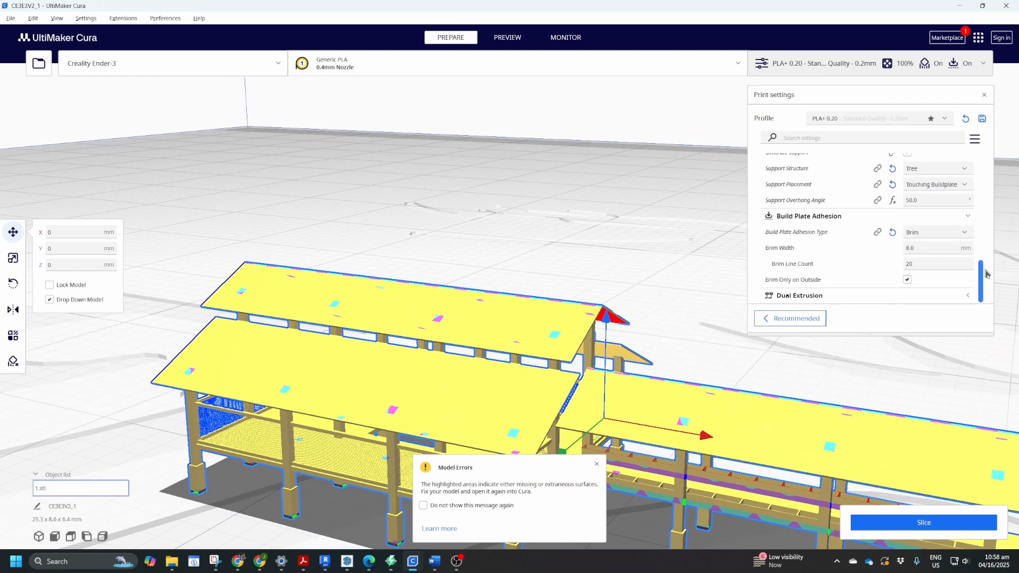
pyautogui.moveTo(986, 269)
pyautogui.mouseDown()
pyautogui.moveTo(986, 258)
pyautogui.moveTo(986, 268)
pyautogui.mouseUp()
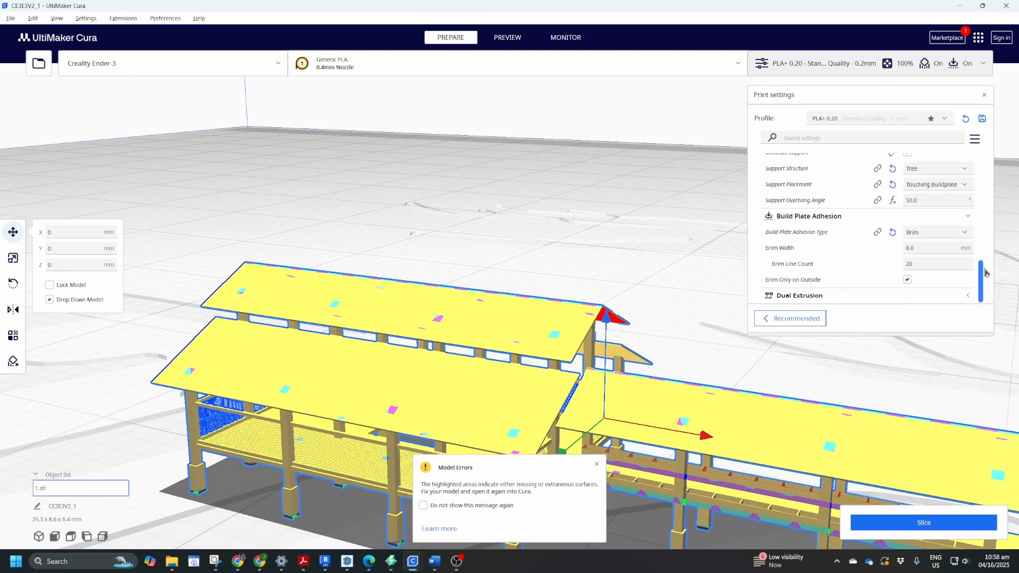
pyautogui.click(964, 169)
pyautogui.click(942, 184)
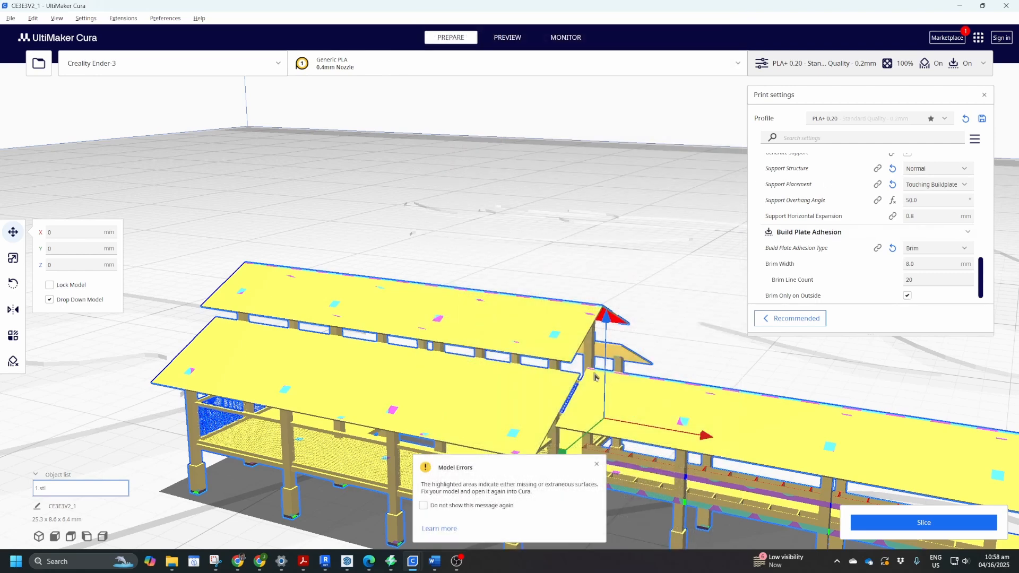
# Slice the post-supported building and inspect its supports and brim in the layer preview.
pyautogui.moveTo(593, 373); pyautogui.dragTo(574, 341, button='middle')
pyautogui.scroll(-2, 574, 345)
pyautogui.moveTo(713, 379); pyautogui.dragTo(688, 382, button='middle')
pyautogui.scroll(-1, 719, 401)
pyautogui.scroll(-1, 688, 382)
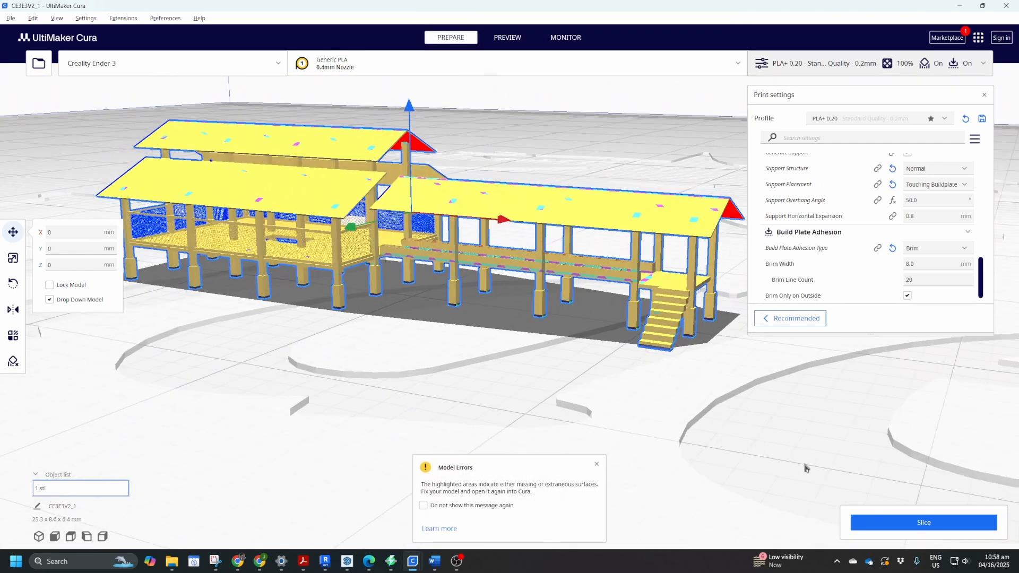
pyautogui.click(896, 525)
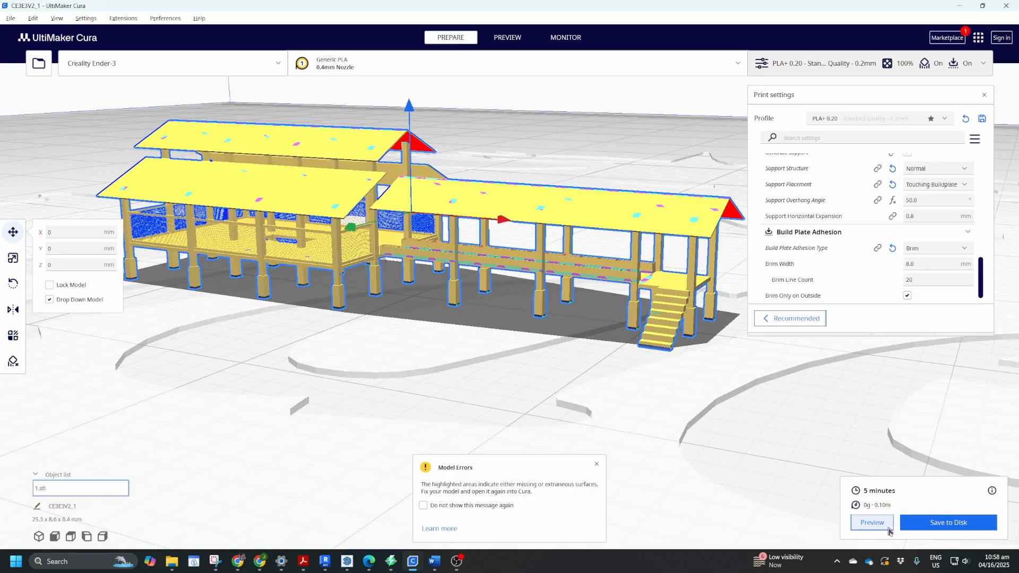
pyautogui.click(884, 528)
pyautogui.moveTo(371, 196); pyautogui.dragTo(526, 288, button='middle')
pyautogui.moveTo(526, 289); pyautogui.dragTo(552, 300, button='right')
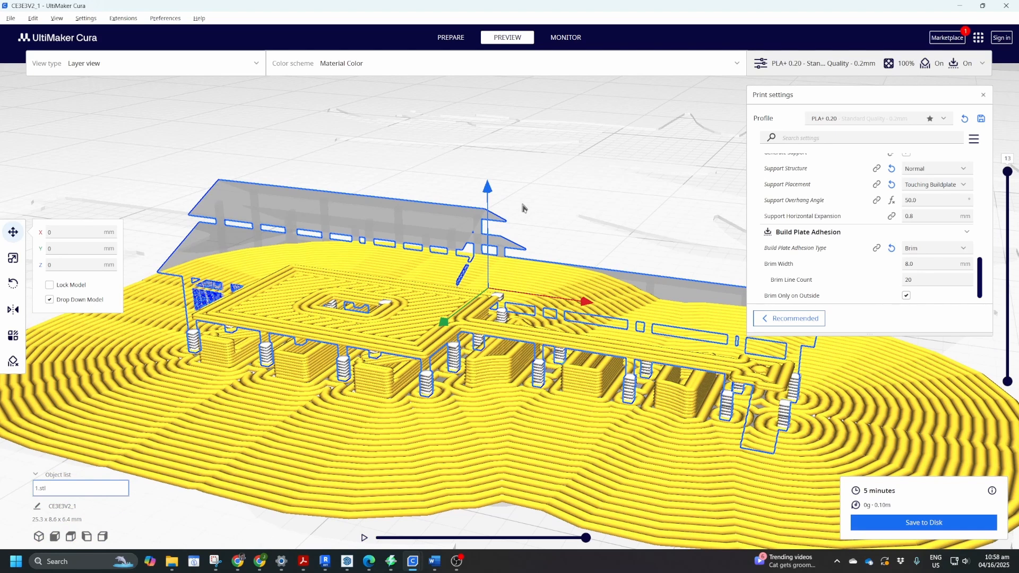
# Switch to the SketchUp window with 3D MODEL TO PRINT.skp.
pyautogui.moveTo(347, 563)
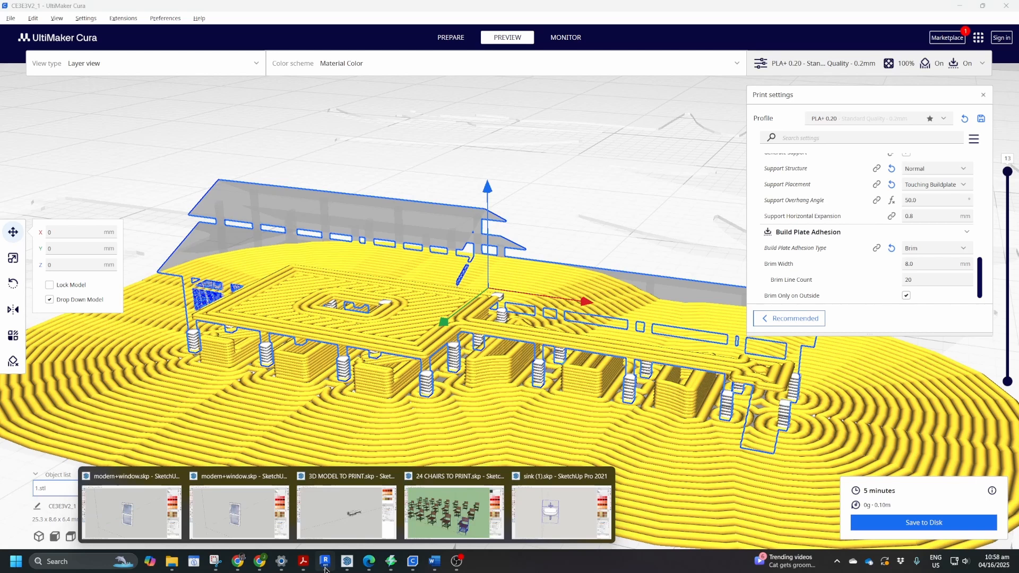
pyautogui.click(347, 509)
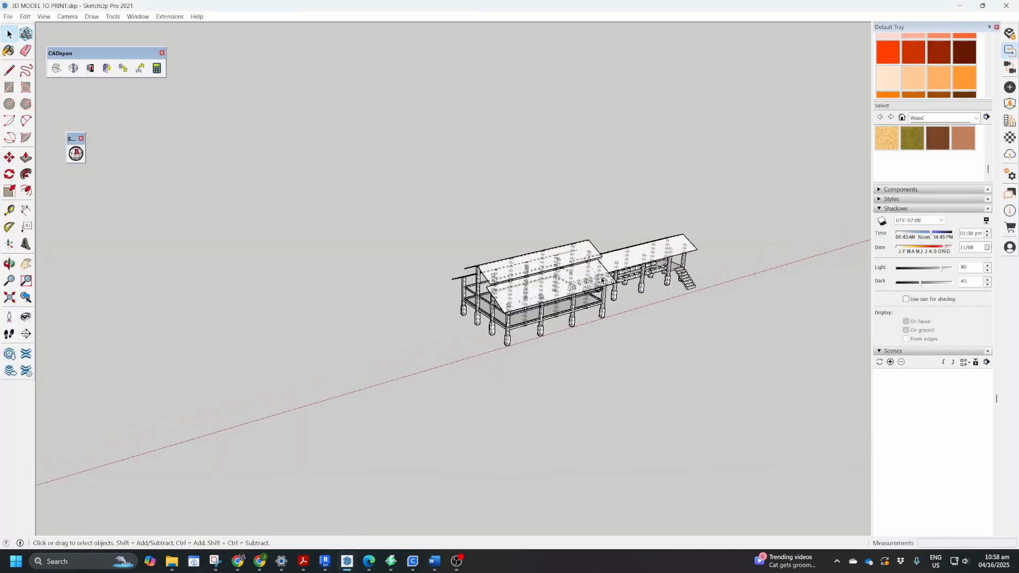
# Select the post-supported building's wall and floor group and examine it up close from different angles.
pyautogui.scroll(4, 602, 280)
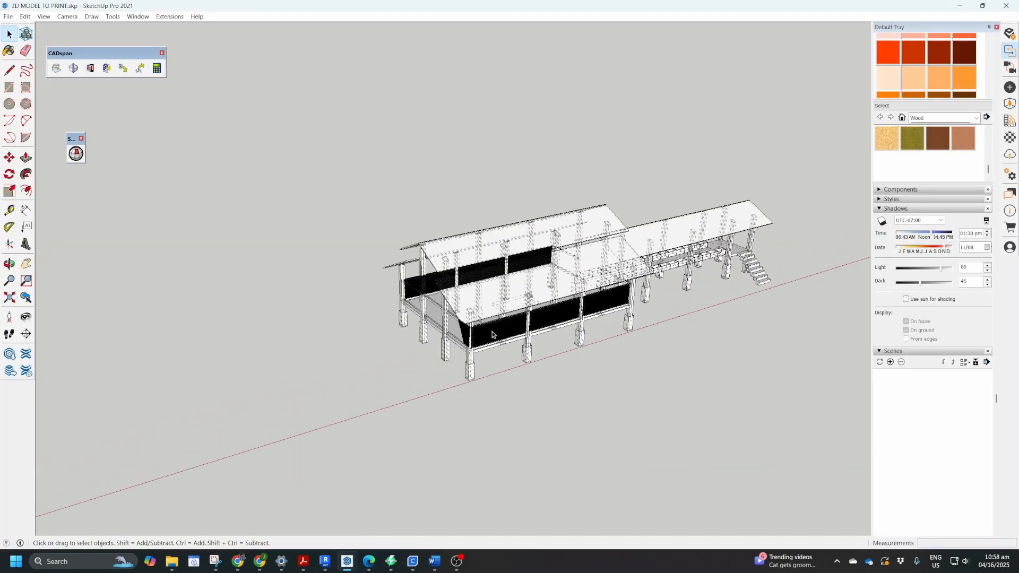
pyautogui.click(492, 335)
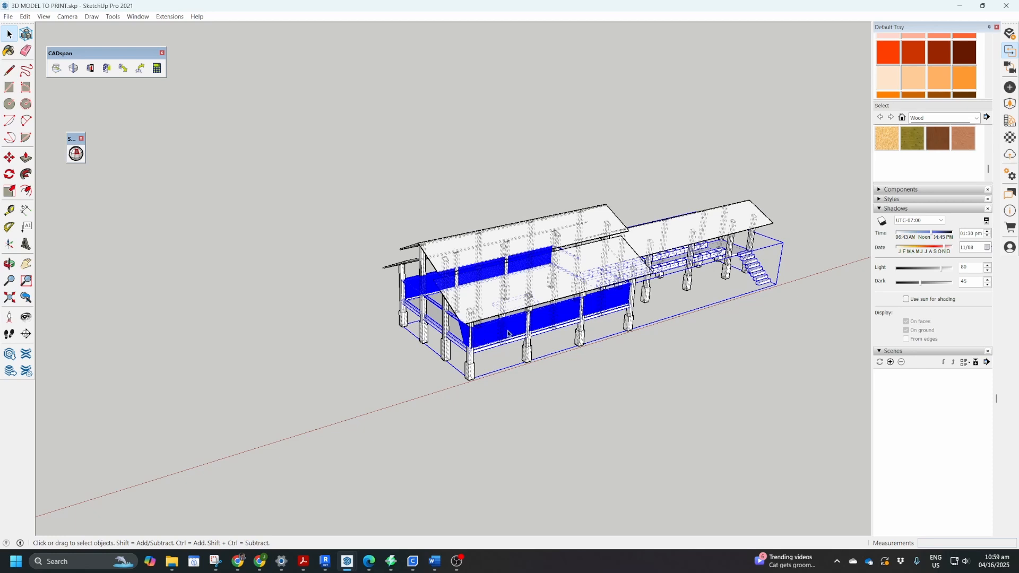
pyautogui.scroll(3, 501, 335)
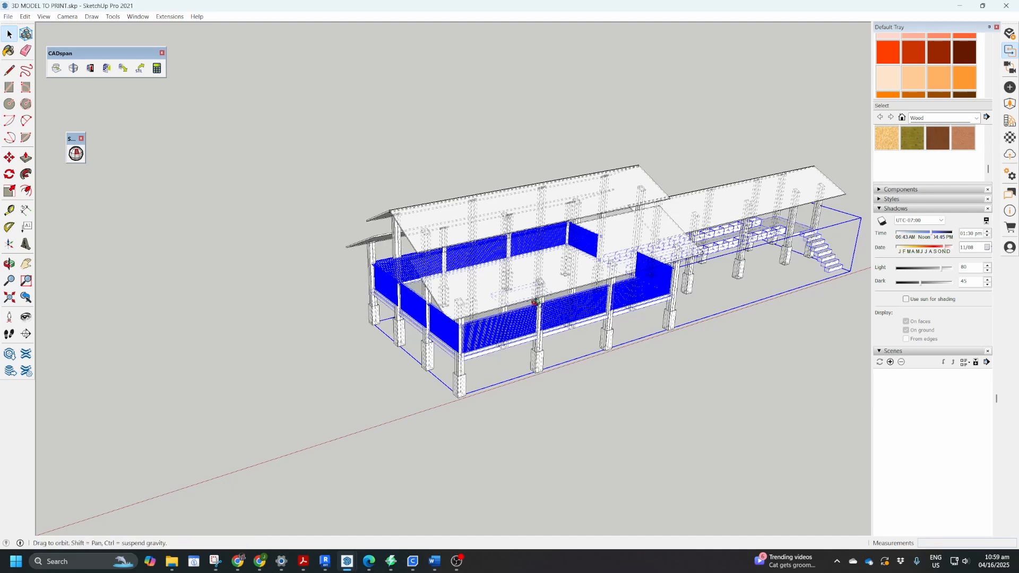
pyautogui.moveTo(513, 309); pyautogui.dragTo(471, 529, button='middle')
# Switch to the UltiMaker Cura window CE3E3V2_3D MODEL TO PRINT and inspect the small house's walls, openings and entrance steps.
pyautogui.moveTo(412, 561)
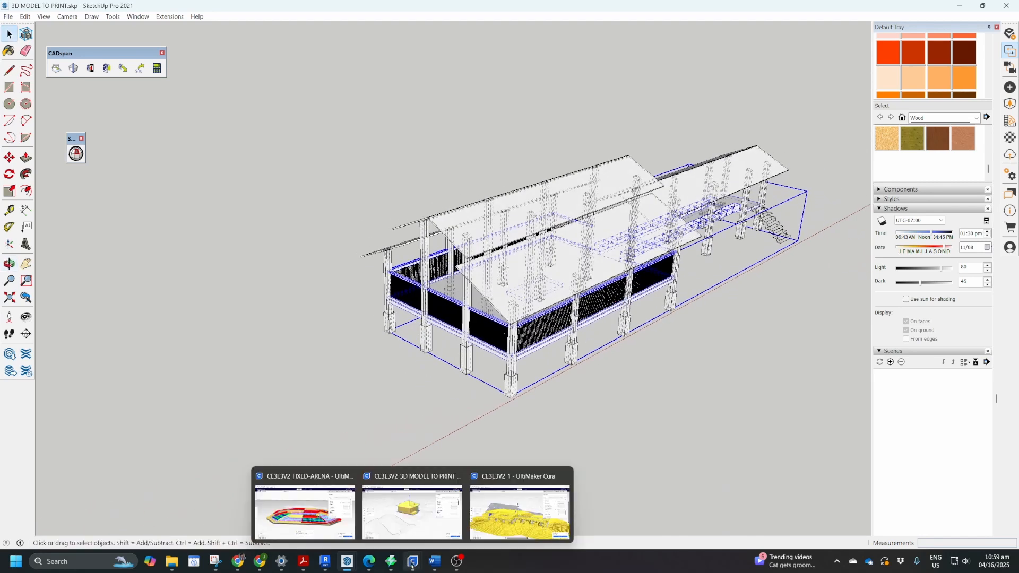
pyautogui.click(428, 517)
pyautogui.scroll(10, 516, 351)
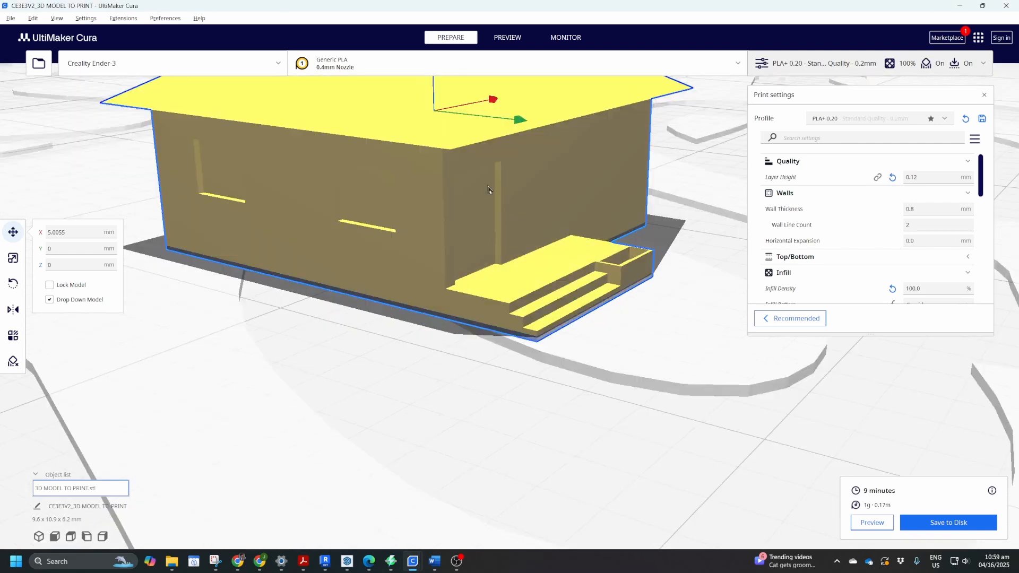
pyautogui.scroll(-10, 501, 222)
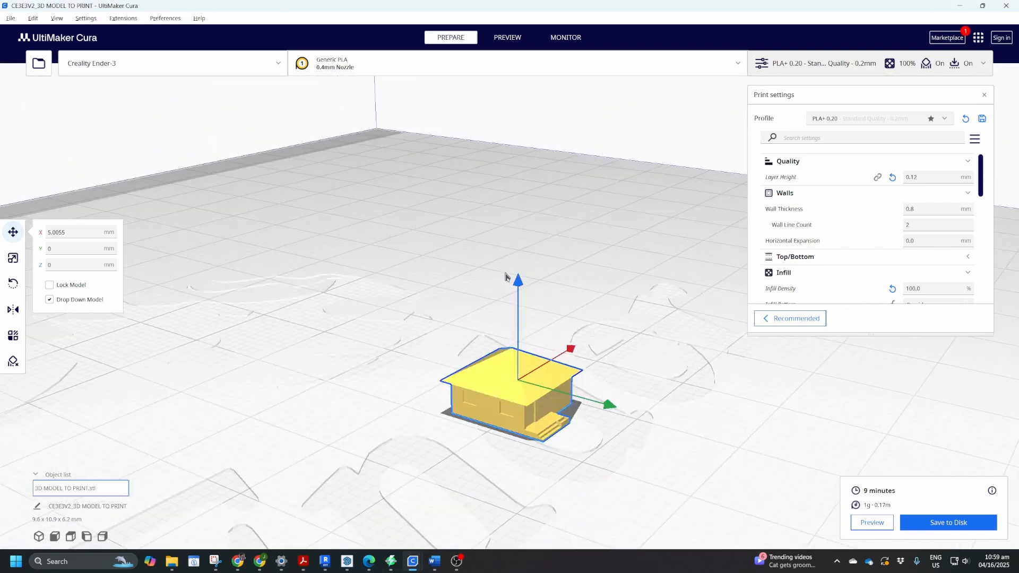